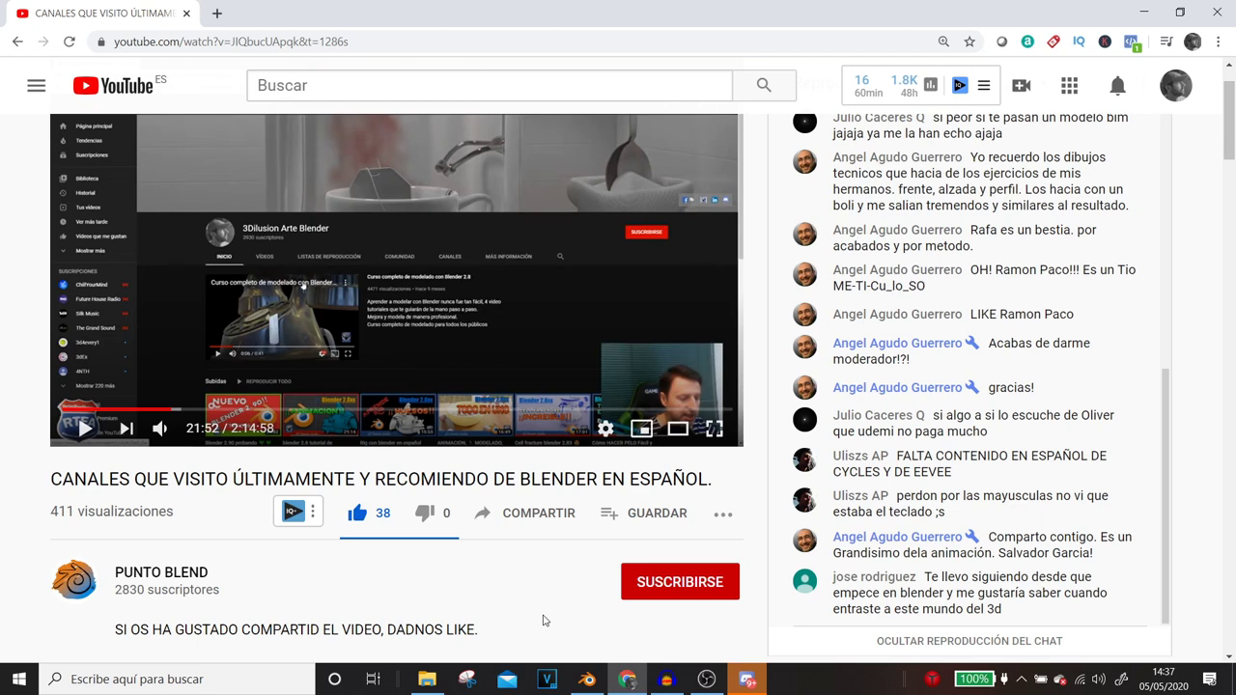
- Go back to the PUNTO BLEND channel's Videos page, then minimize Chrome to reveal Blender
{"action": "key", "text": "alt+Left"}
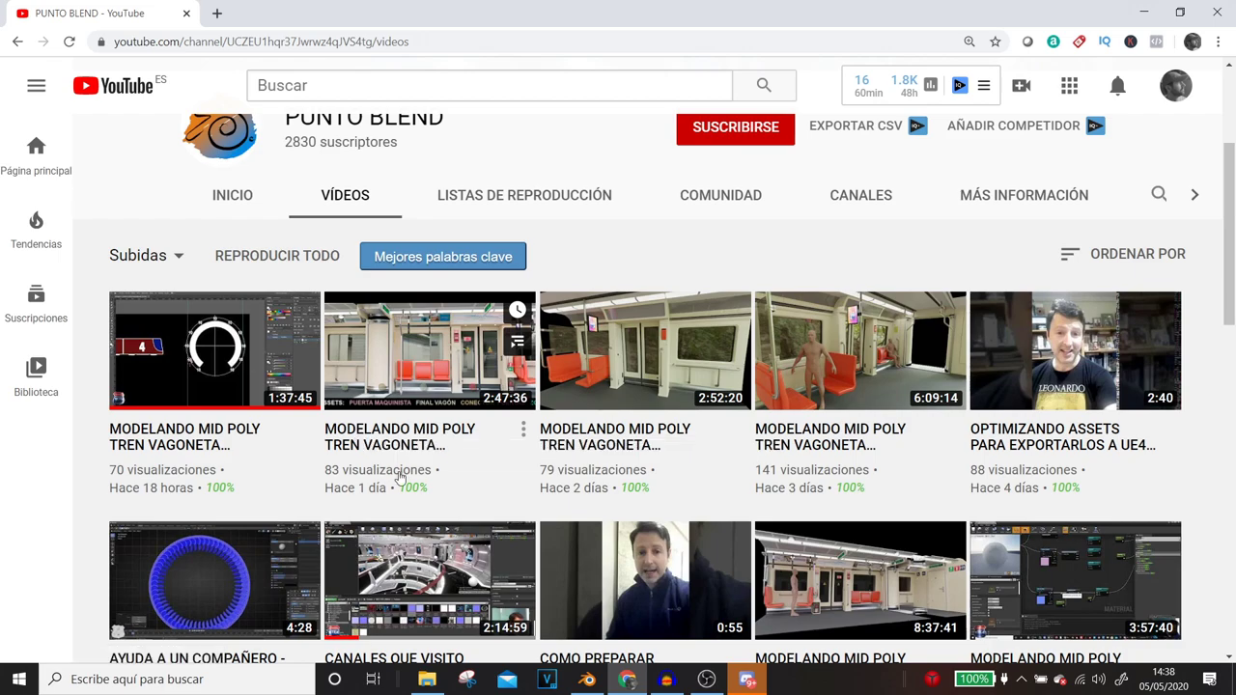
{"action": "scroll", "coordinate": [400, 476], "scroll_direction": "down", "scroll_amount": 2}
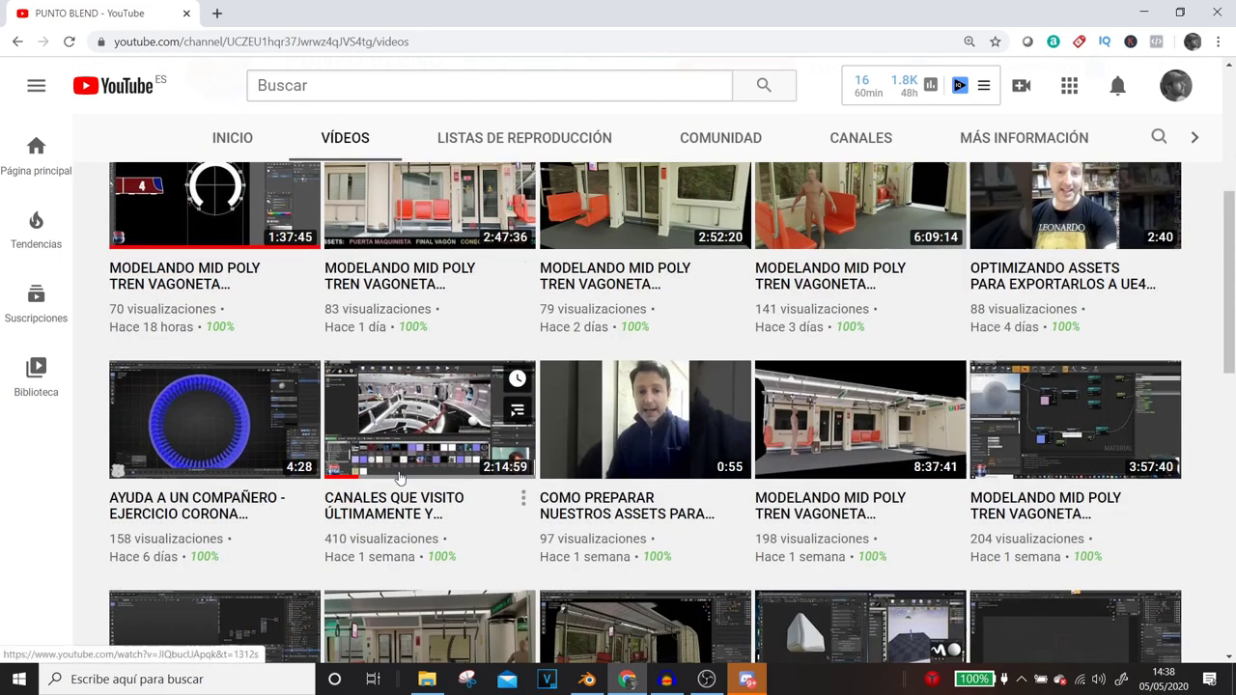
{"action": "scroll", "coordinate": [400, 476], "scroll_direction": "up", "scroll_amount": 3}
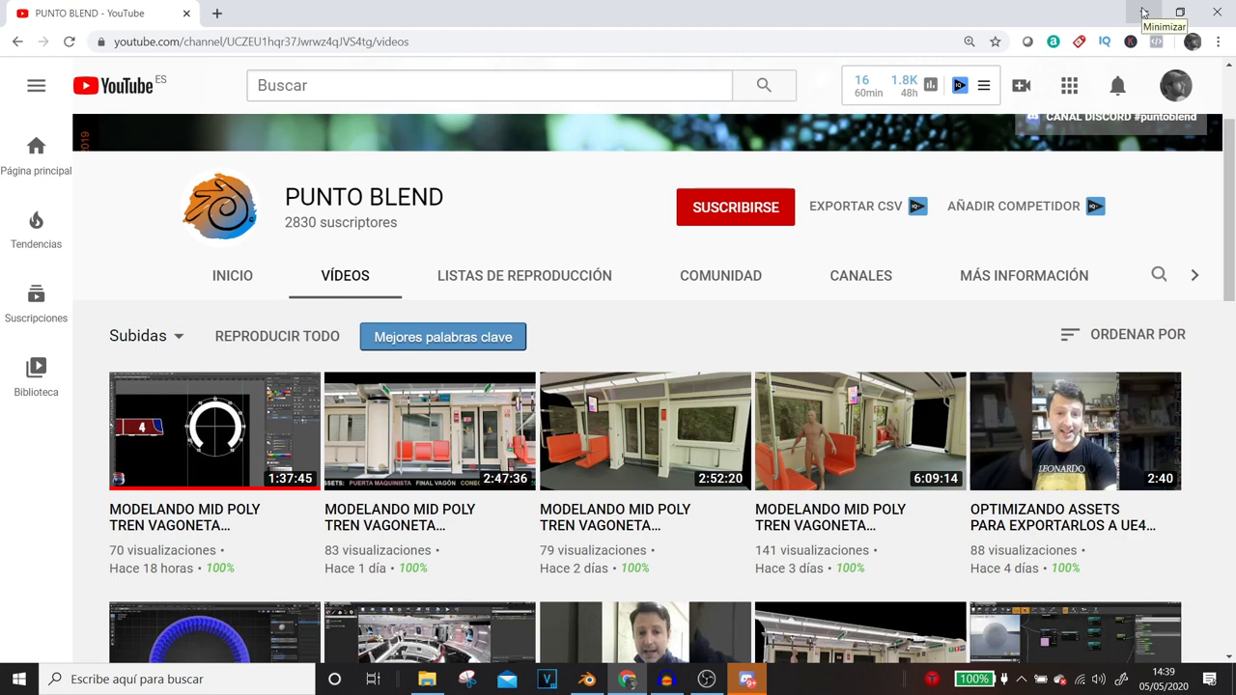
{"action": "left_click", "coordinate": [1143, 11]}
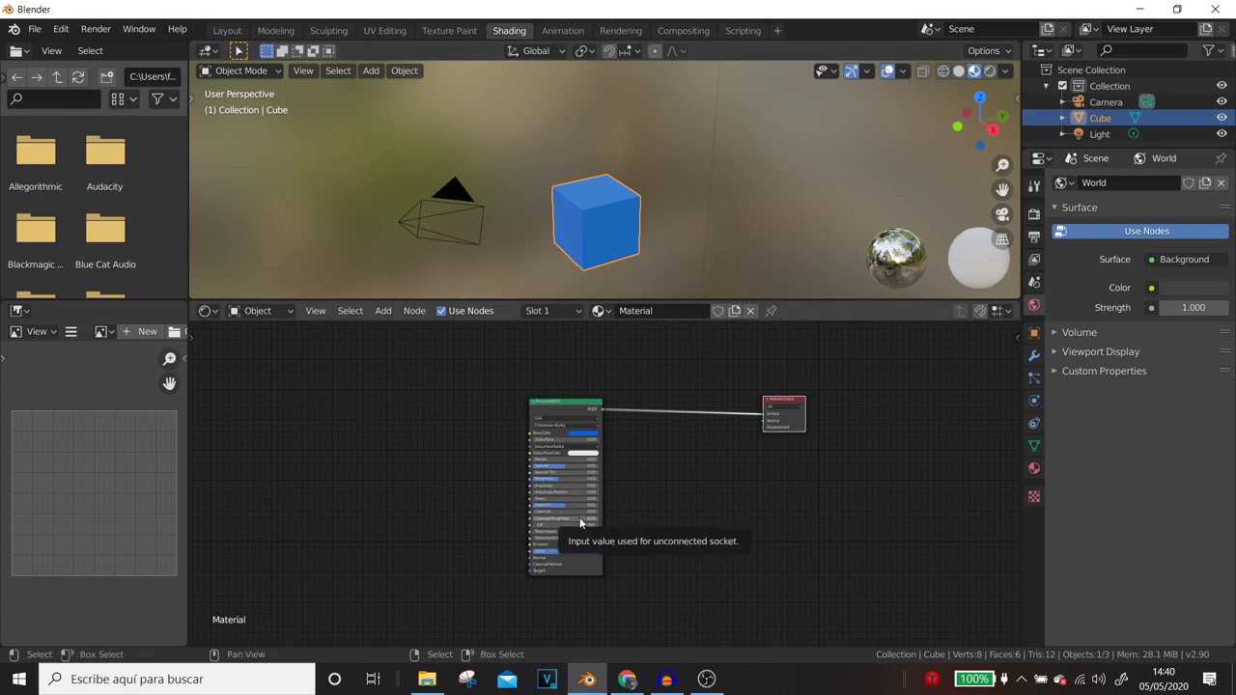
- Move the Principled BSDF node right and verify Node Wrangler is enabled in Preferences
{"action": "left_click_drag", "start_coordinate": [568, 405], "coordinate": [633, 410]}
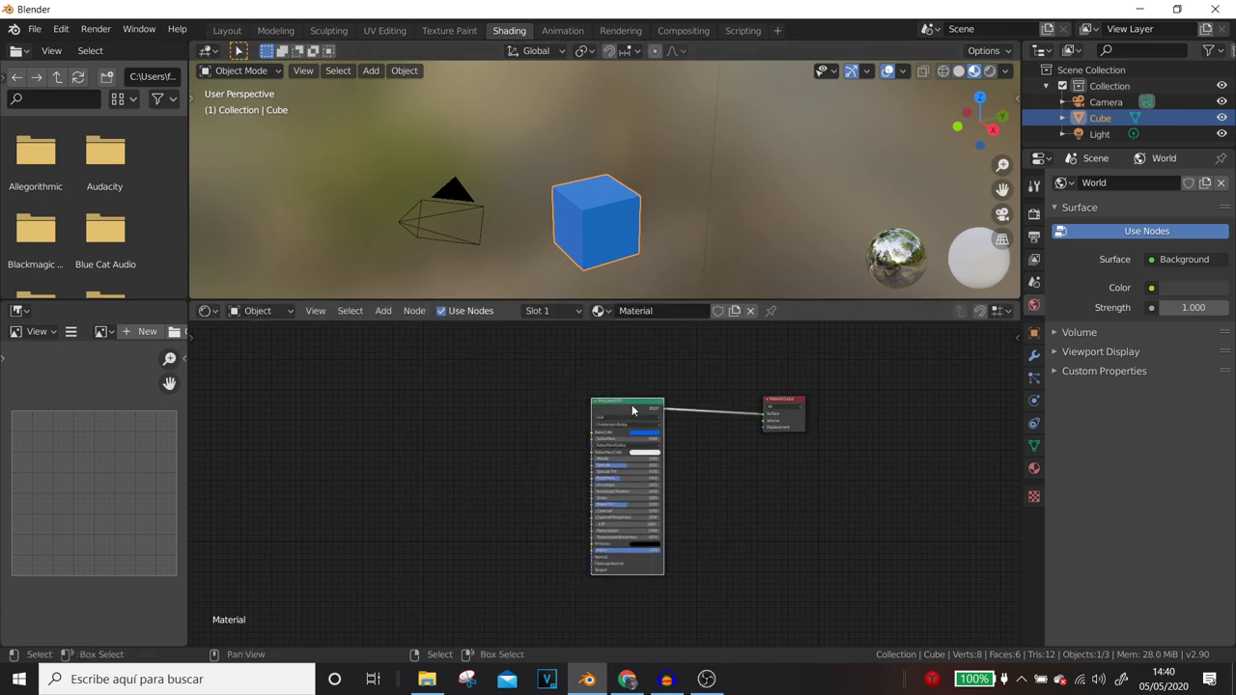
{"action": "left_click", "coordinate": [61, 29]}
{"action": "left_click", "coordinate": [90, 262]}
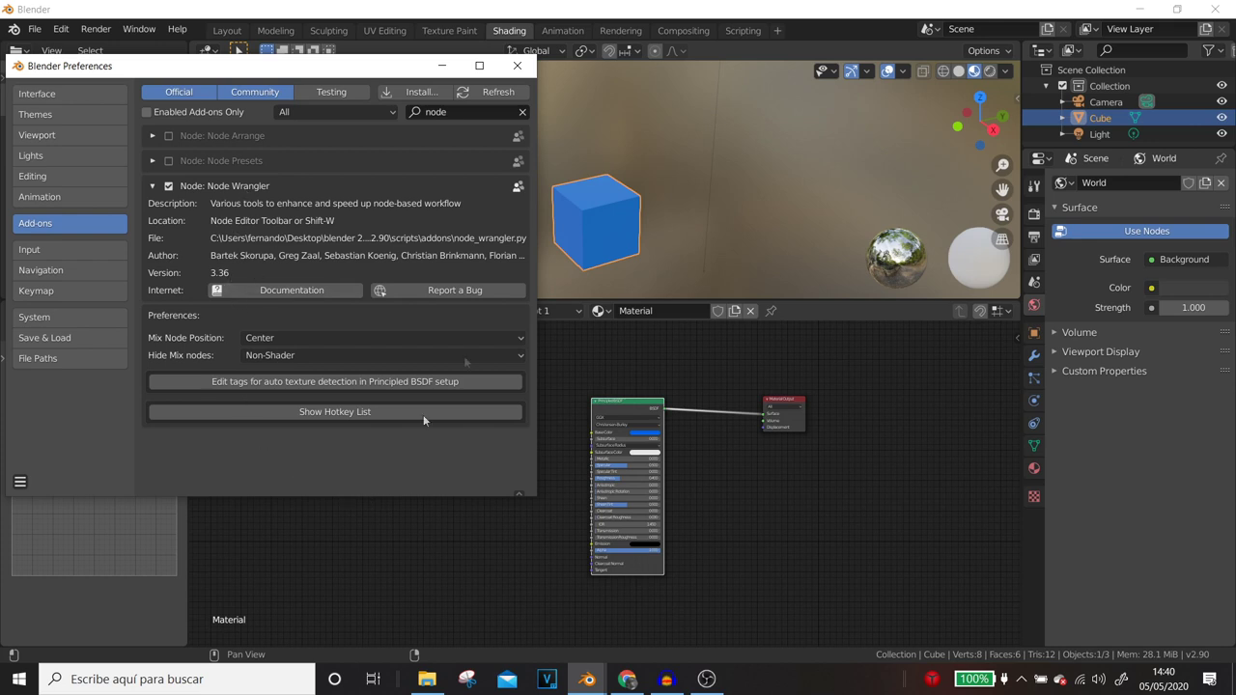
{"action": "left_click", "coordinate": [518, 65]}
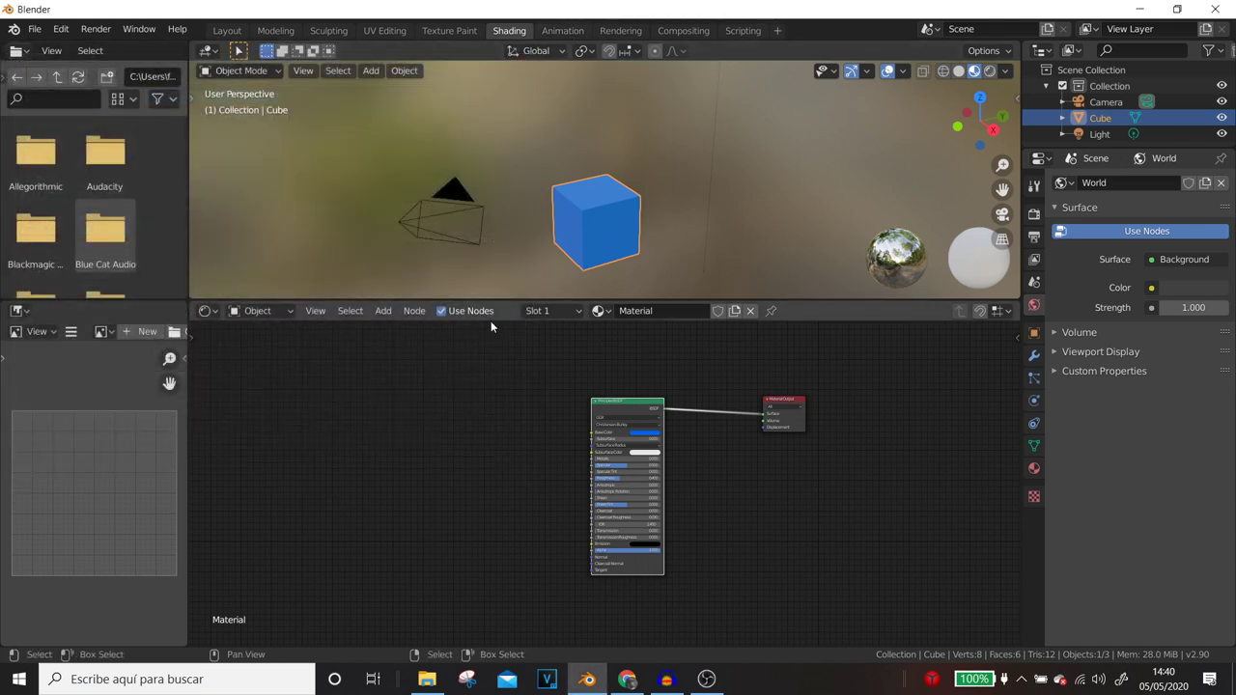
{"action": "scroll", "coordinate": [494, 452], "scroll_direction": "down", "scroll_amount": 1}
{"action": "middle_click_drag", "start_coordinate": [494, 452], "coordinate": [582, 421]}
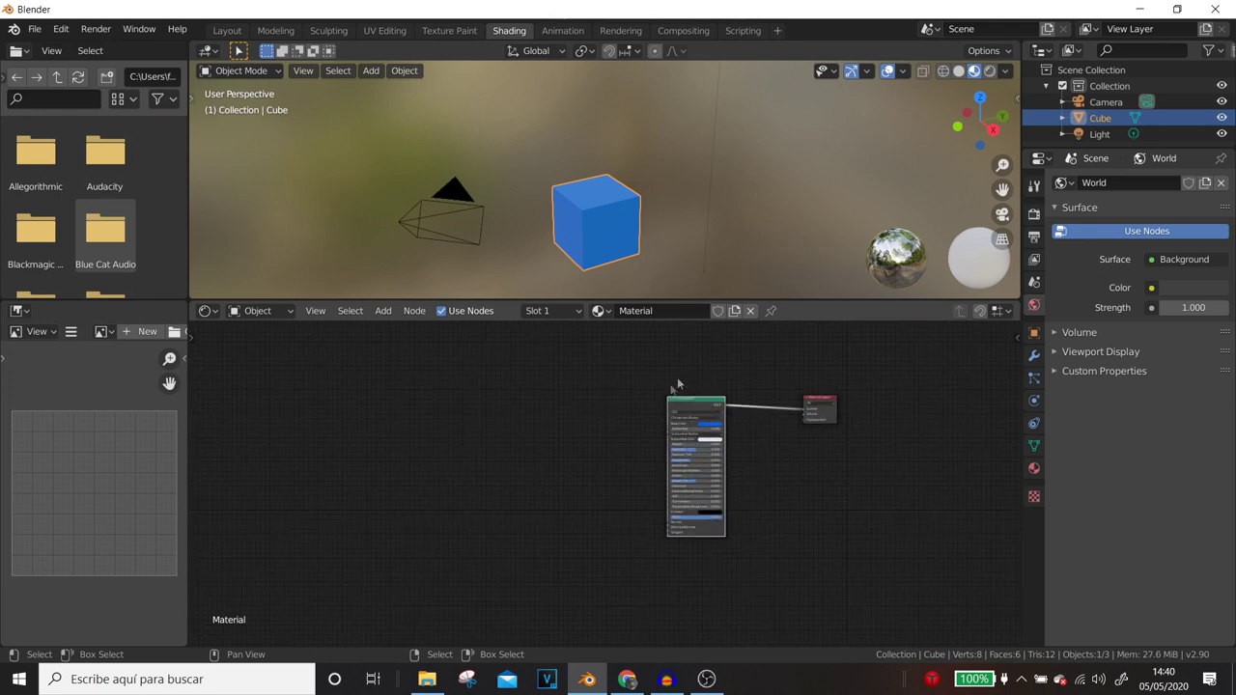
{"action": "scroll", "coordinate": [684, 407], "scroll_direction": "up", "scroll_amount": 1}
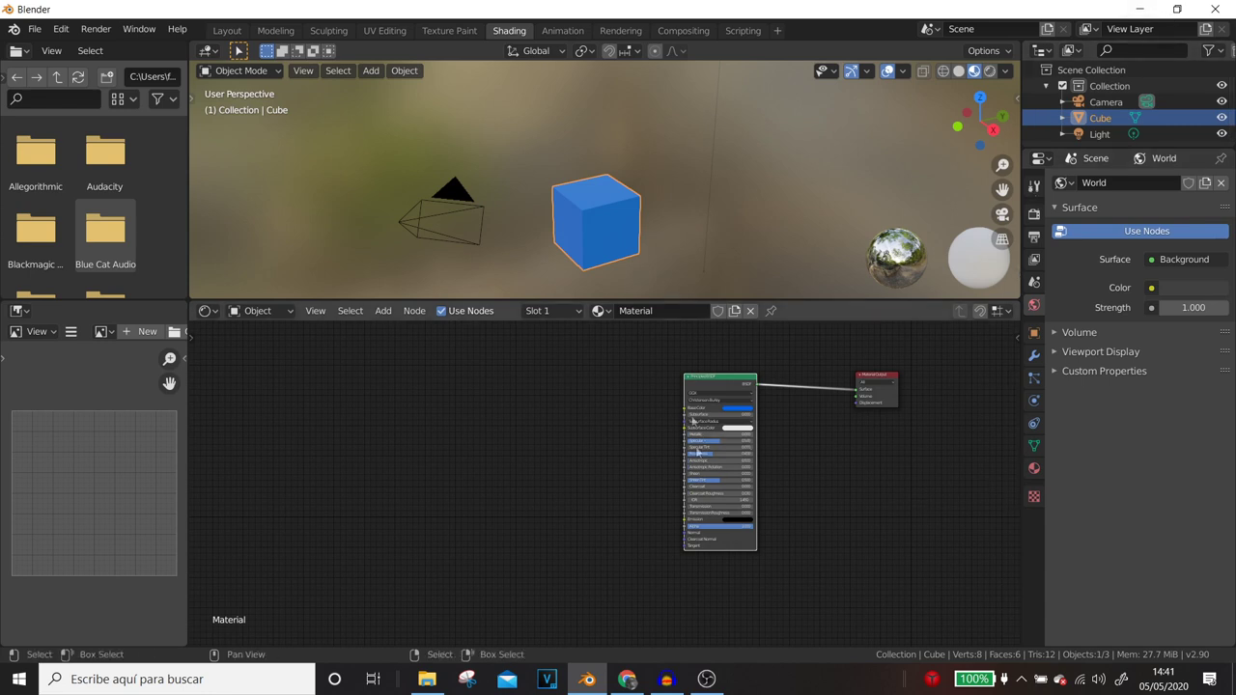
- In Material Properties, rename the cube's material slot to 'mate'
{"action": "left_click", "coordinate": [1033, 470]}
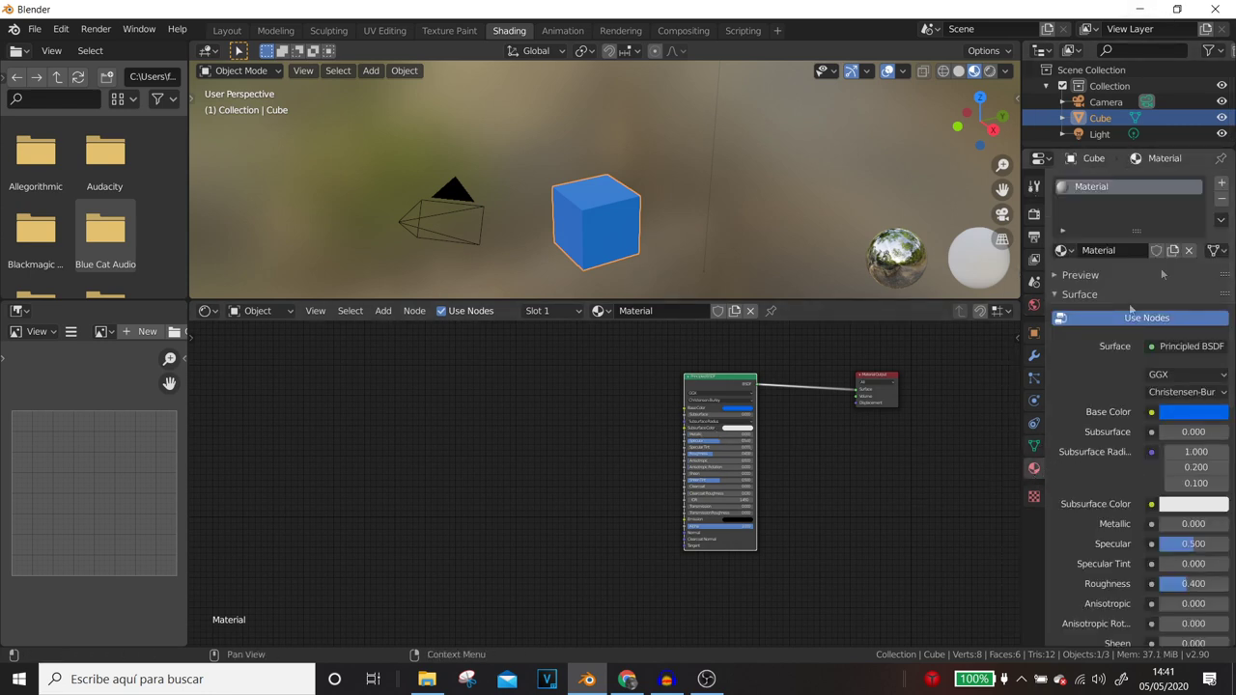
{"action": "scroll", "coordinate": [1108, 533], "scroll_direction": "down", "scroll_amount": 3}
{"action": "scroll", "coordinate": [1092, 527], "scroll_direction": "up", "scroll_amount": 4}
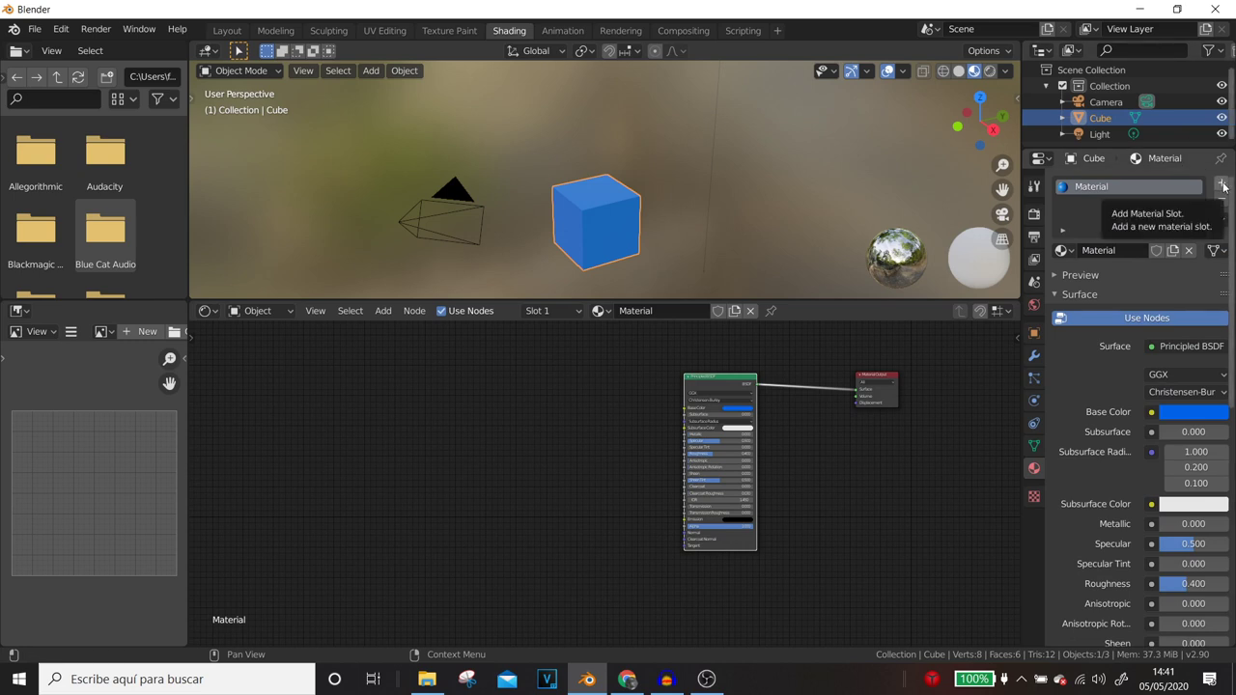
{"action": "double_click", "coordinate": [1093, 186]}
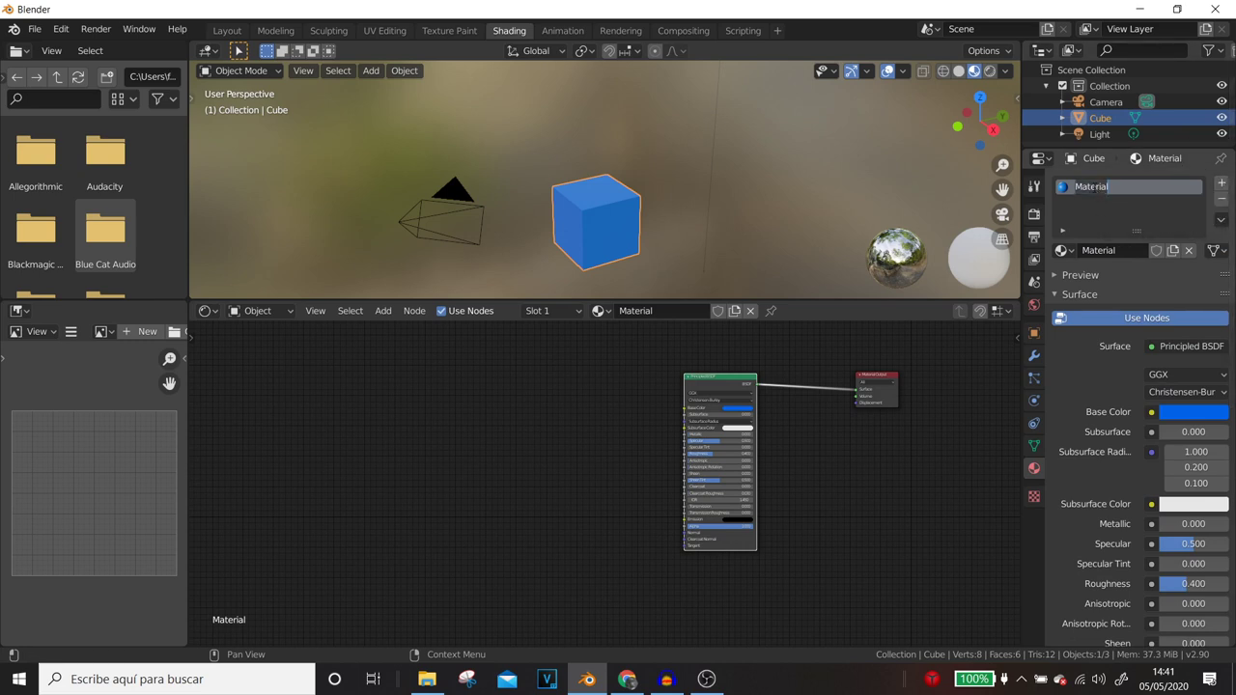
{"action": "type", "text": "mate"}
{"action": "key", "text": "Return"}
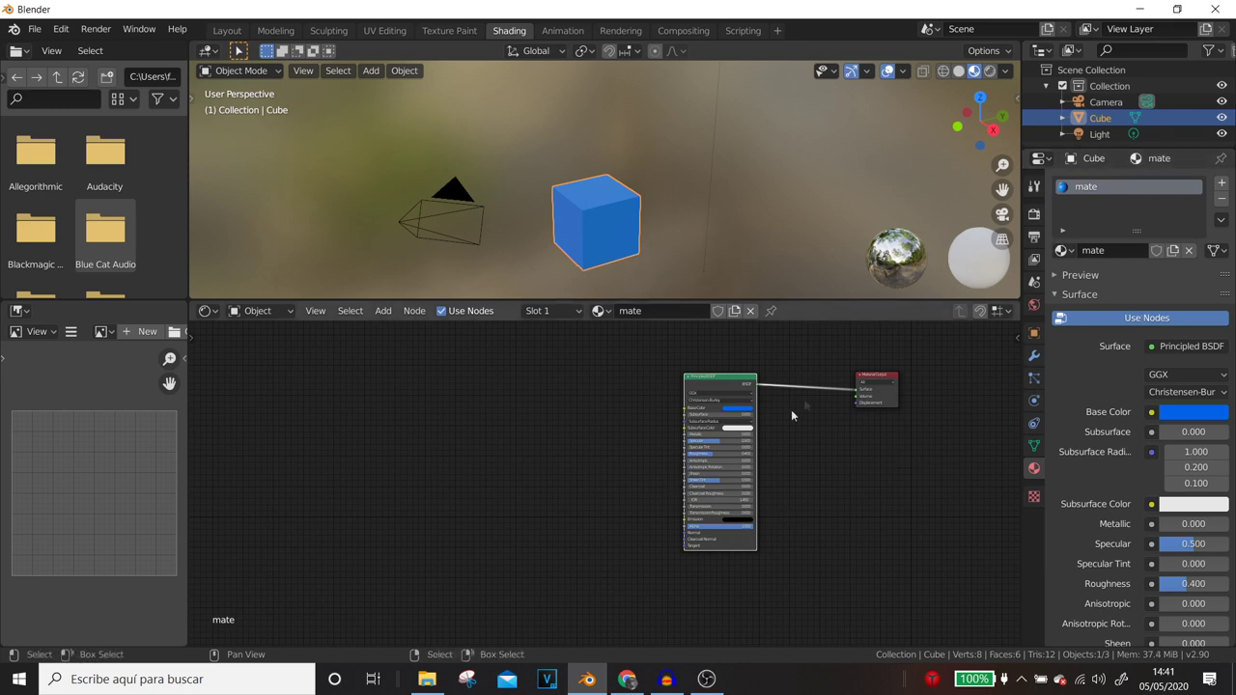
{"action": "scroll", "coordinate": [778, 376], "scroll_direction": "up", "scroll_amount": 1}
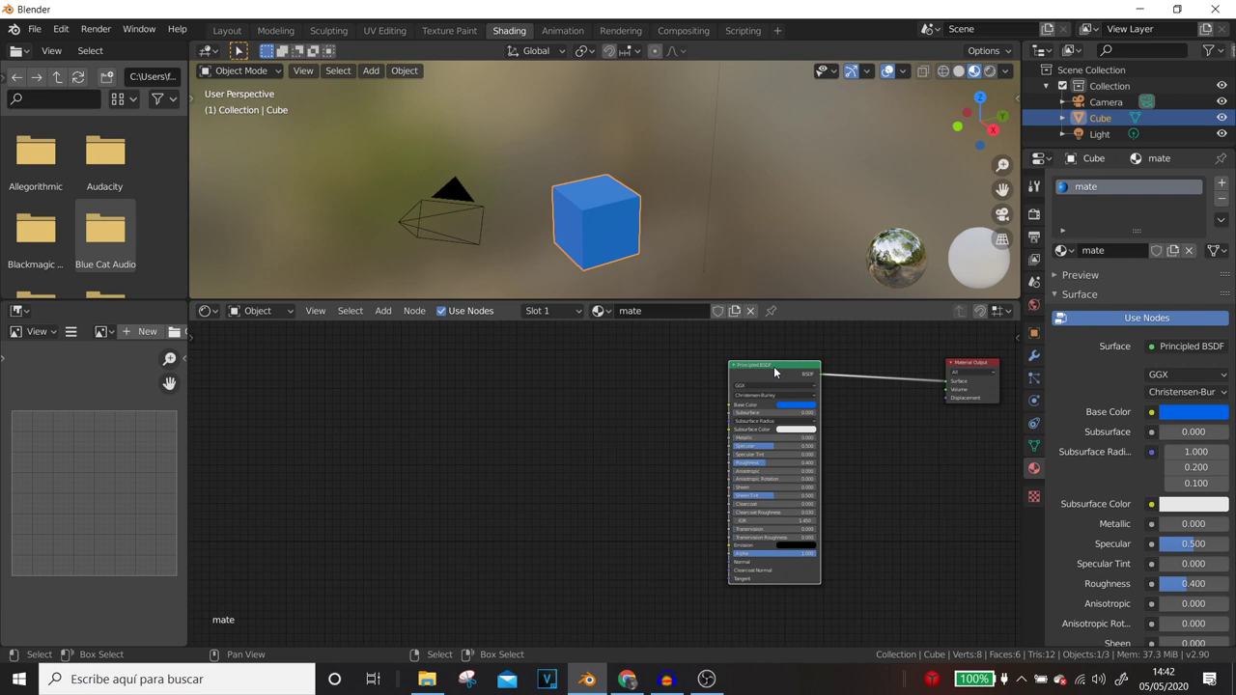
{"action": "scroll", "coordinate": [589, 427], "scroll_direction": "down", "scroll_amount": 1}
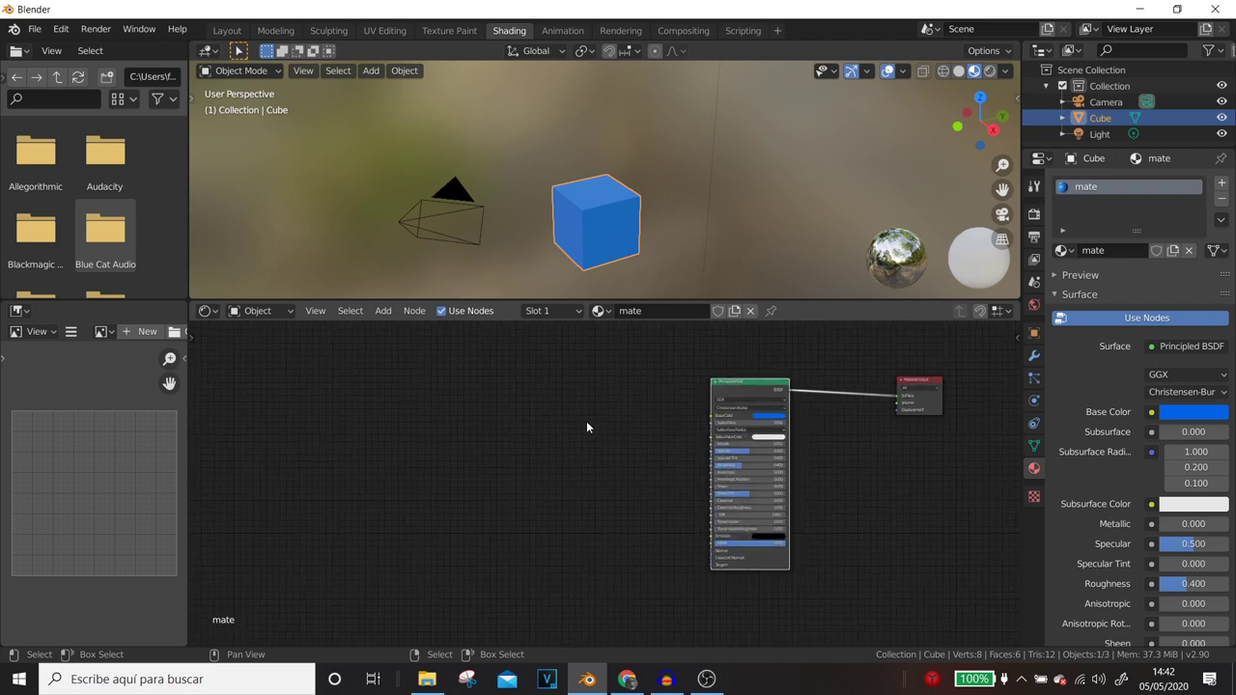
- Add a Texture Coordinate, Mapping and Image Texture chain into Base Color with Ctrl+T, then frame all nodes
{"action": "key", "text": "ctrl+t"}
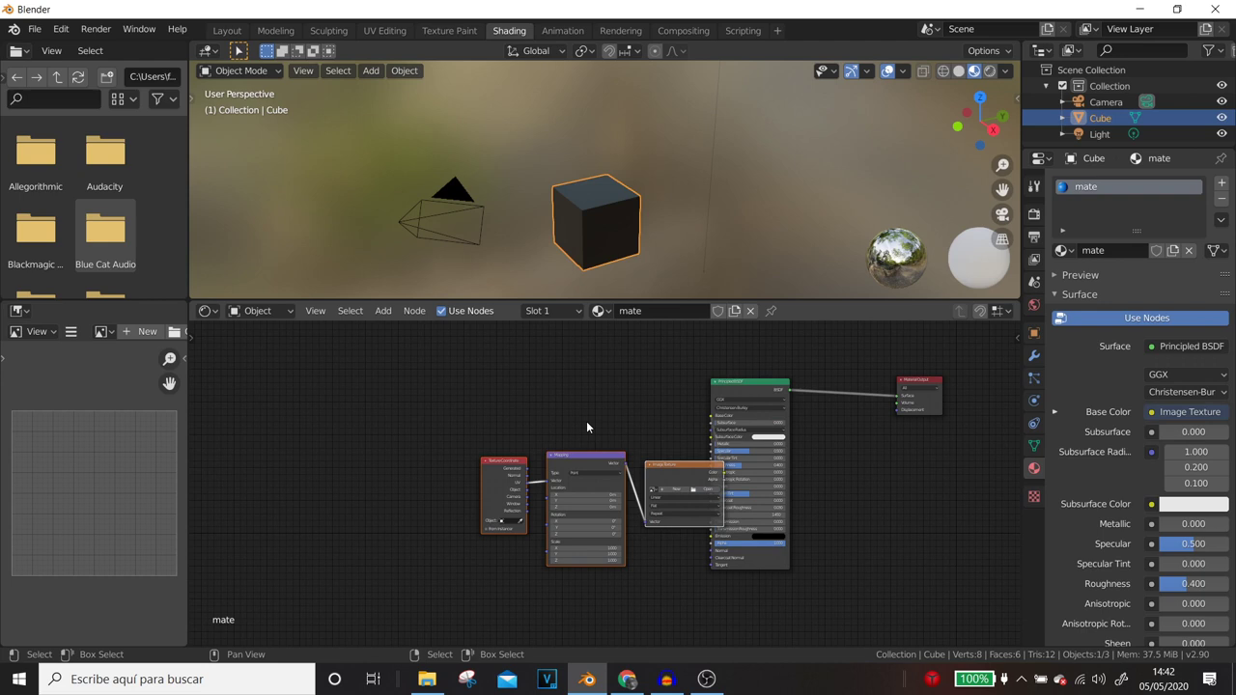
{"action": "mouse_move", "coordinate": [566, 455]}
{"action": "left_mouse_down"}
{"action": "mouse_move", "coordinate": [480, 432]}
{"action": "mouse_move", "coordinate": [452, 403]}
{"action": "left_mouse_up"}
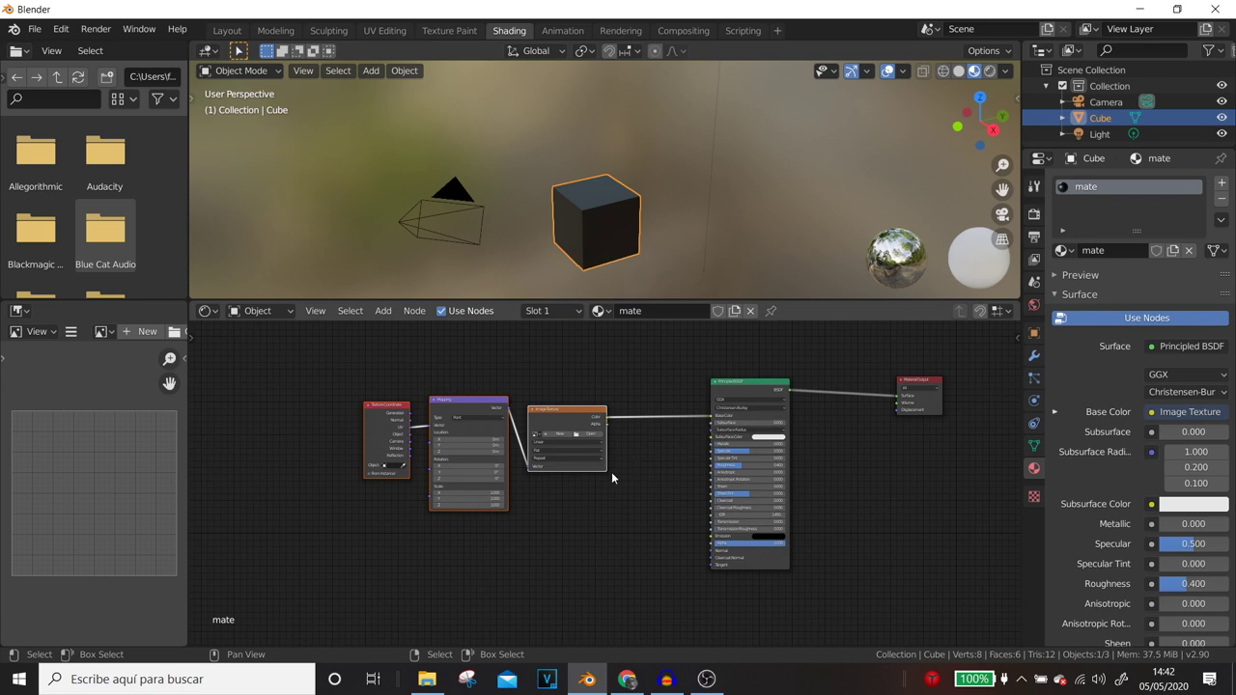
{"action": "scroll", "coordinate": [611, 471], "scroll_direction": "up", "scroll_amount": 2}
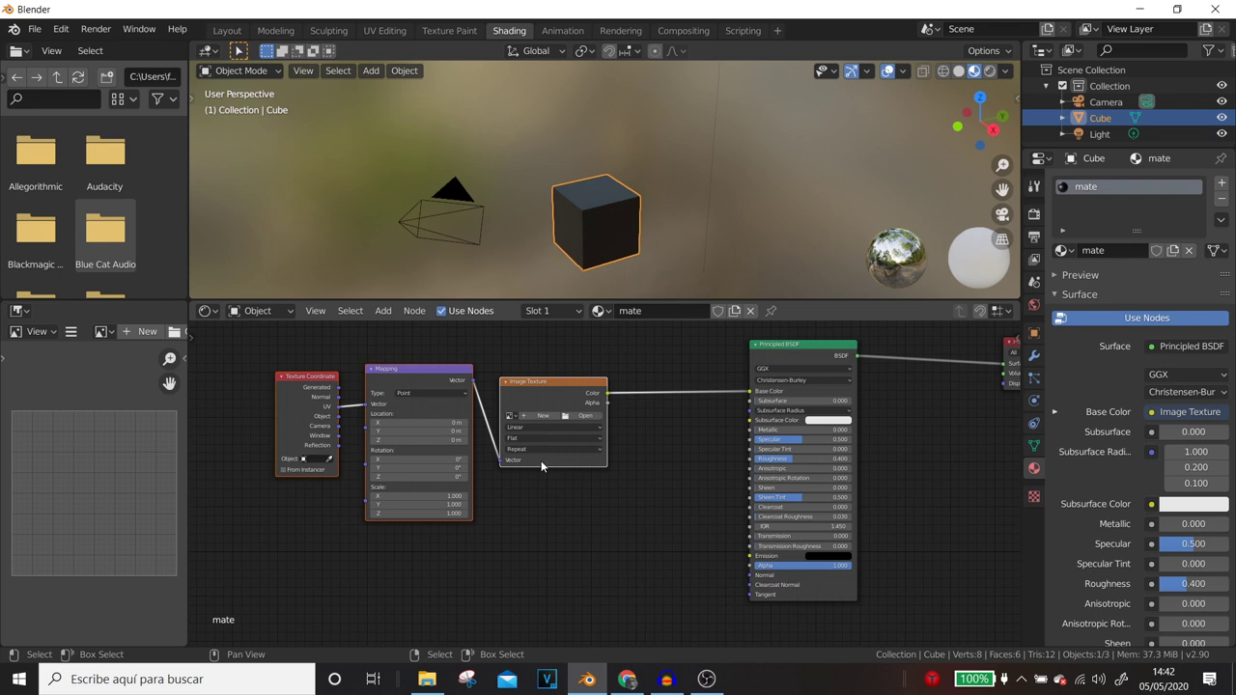
{"action": "scroll", "coordinate": [676, 466], "scroll_direction": "up", "scroll_amount": 1}
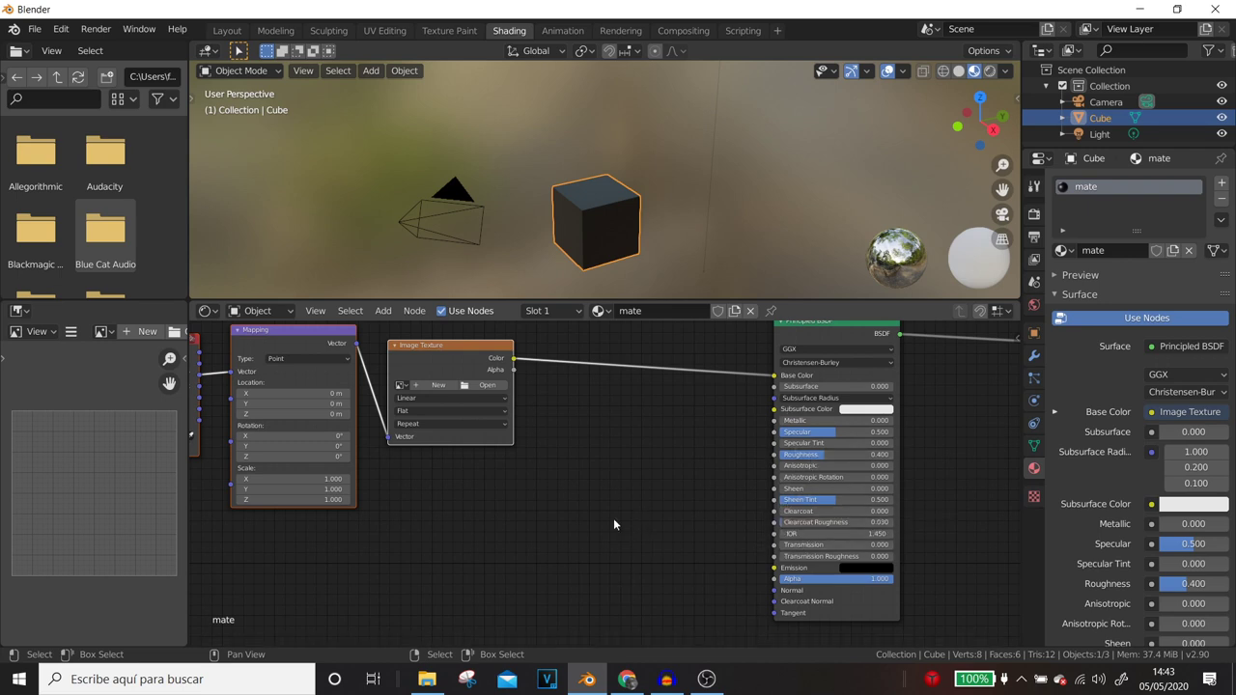
{"action": "scroll", "coordinate": [613, 525], "scroll_direction": "down", "scroll_amount": 2}
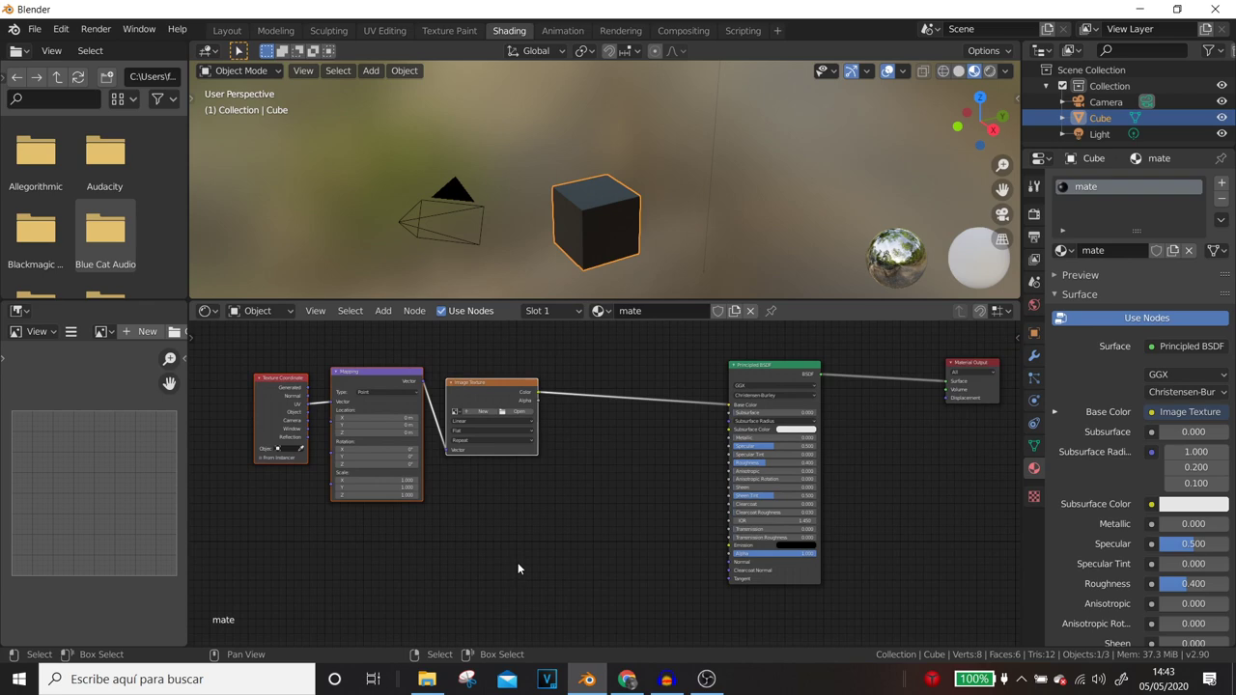
{"action": "middle_click_drag", "start_coordinate": [523, 553], "coordinate": [658, 534]}
{"action": "scroll", "coordinate": [655, 437], "scroll_direction": "up", "scroll_amount": 1}
{"action": "key", "text": "Home"}
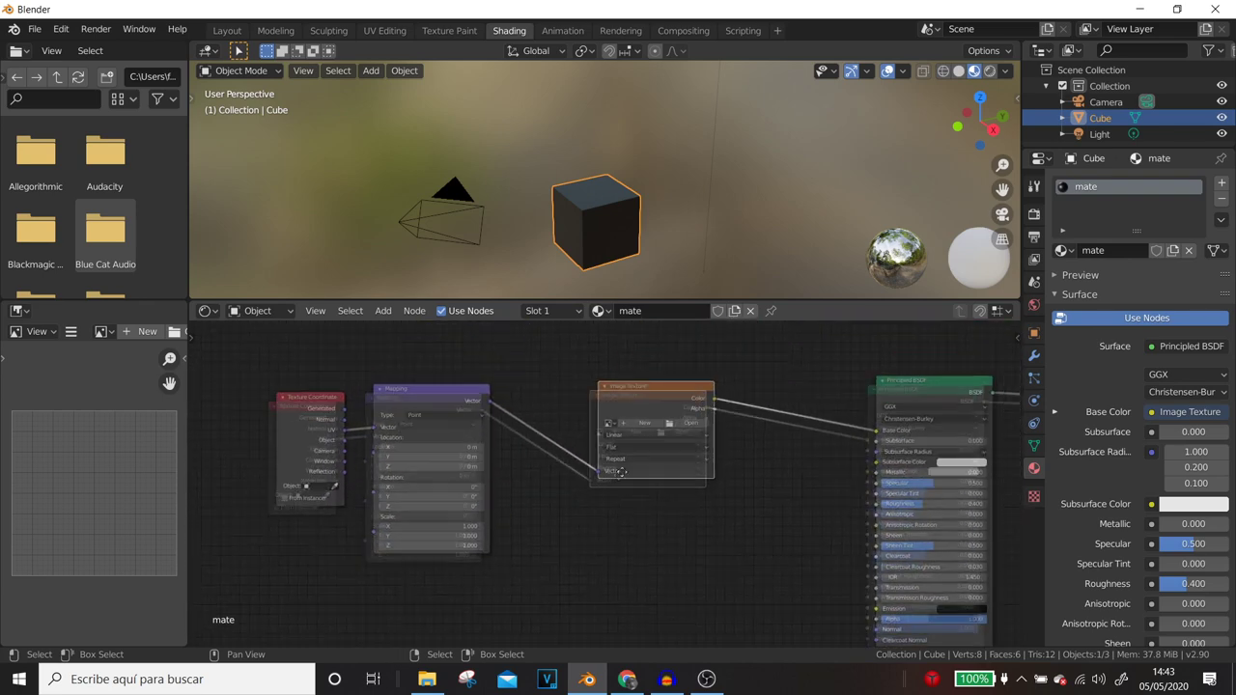
- Load the diffuse wallpaper PNG into the Image Texture node and orbit to view the cube
{"action": "left_click", "coordinate": [677, 441]}
{"action": "double_click", "coordinate": [676, 444]}
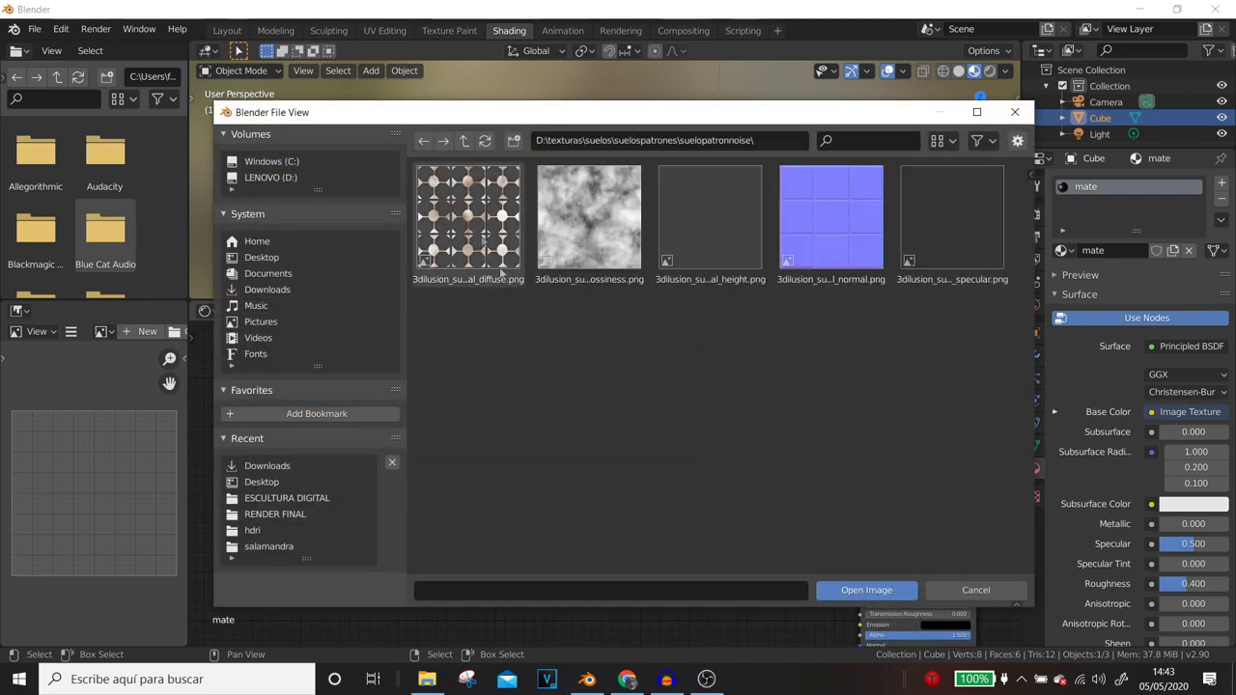
{"action": "double_click", "coordinate": [468, 220]}
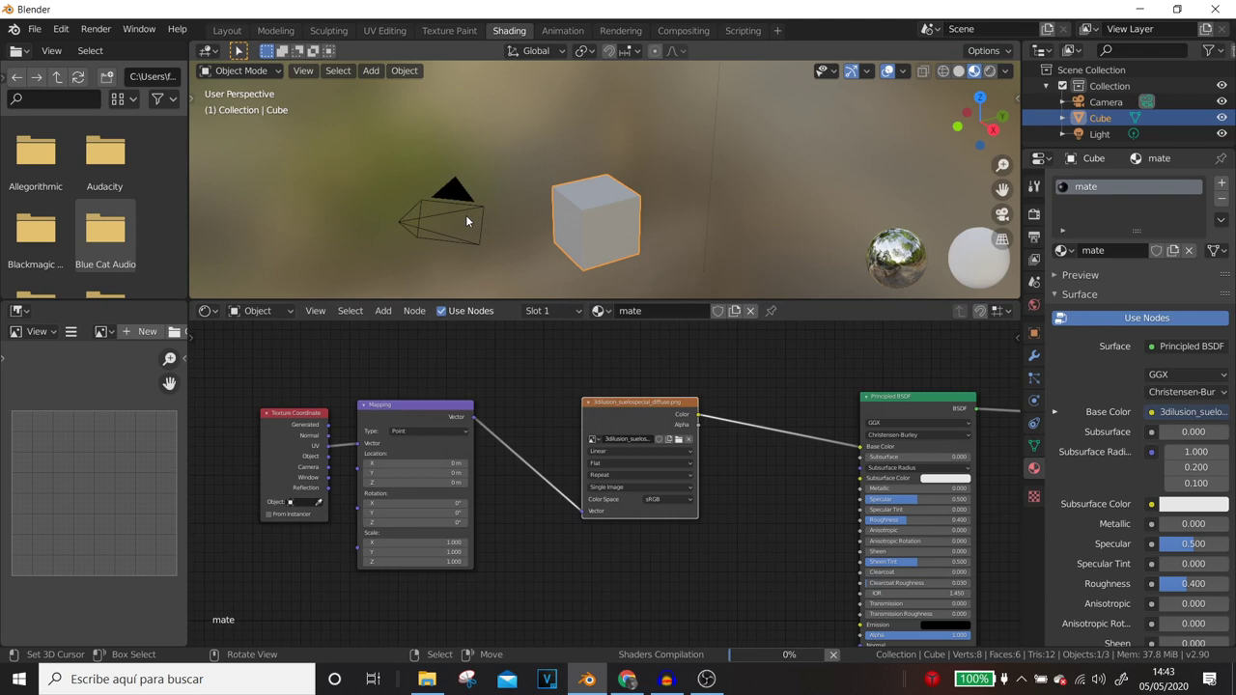
{"action": "mouse_move", "coordinate": [465, 214]}
{"action": "middle_mouse_down"}
{"action": "mouse_move", "coordinate": [597, 235]}
{"action": "mouse_move", "coordinate": [544, 218]}
{"action": "middle_mouse_up"}
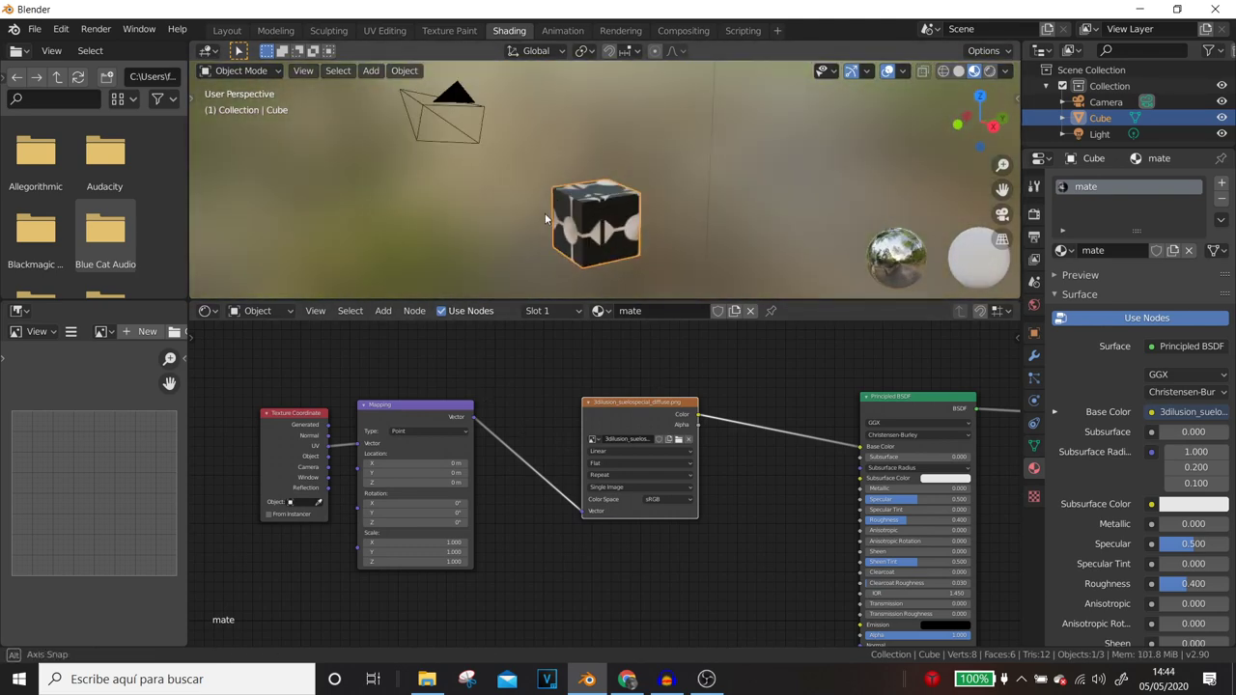
- Move the Texture Coordinate and Mapping nodes further left
{"action": "scroll", "coordinate": [599, 362], "scroll_direction": "down", "scroll_amount": 2}
{"action": "middle_click_drag", "start_coordinate": [601, 366], "coordinate": [691, 370]}
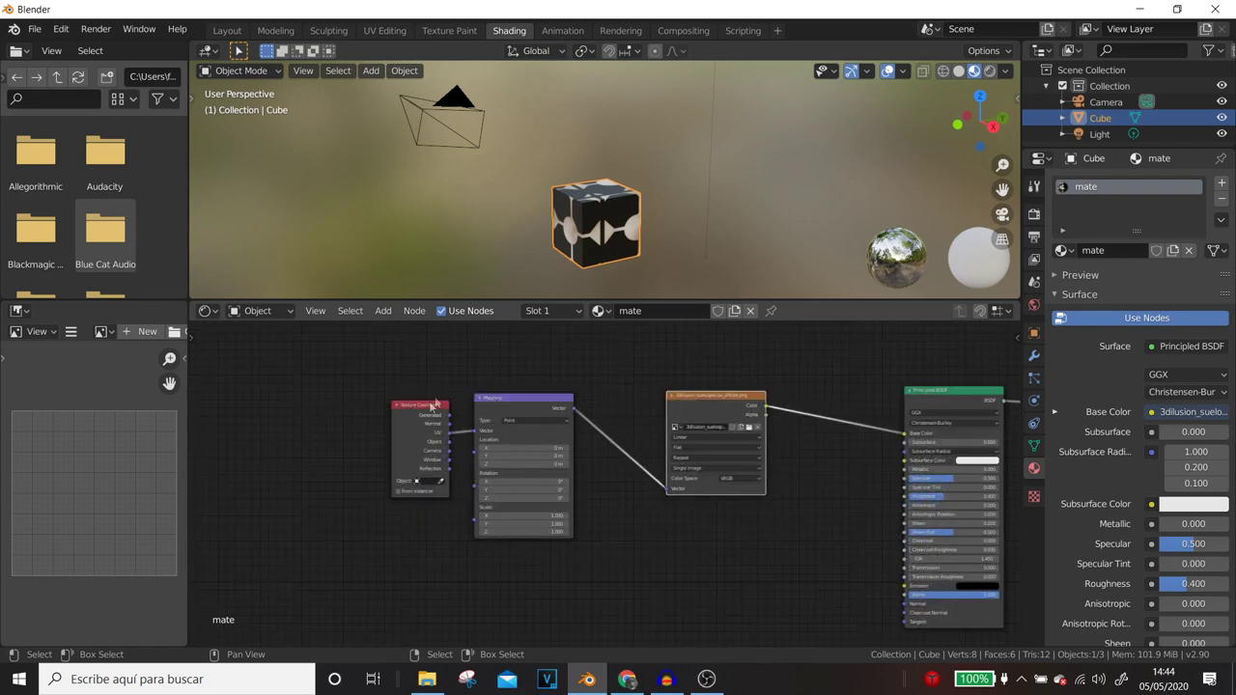
{"action": "left_click_drag", "start_coordinate": [435, 403], "coordinate": [379, 411]}
{"action": "left_click_drag", "start_coordinate": [491, 404], "coordinate": [455, 412]}
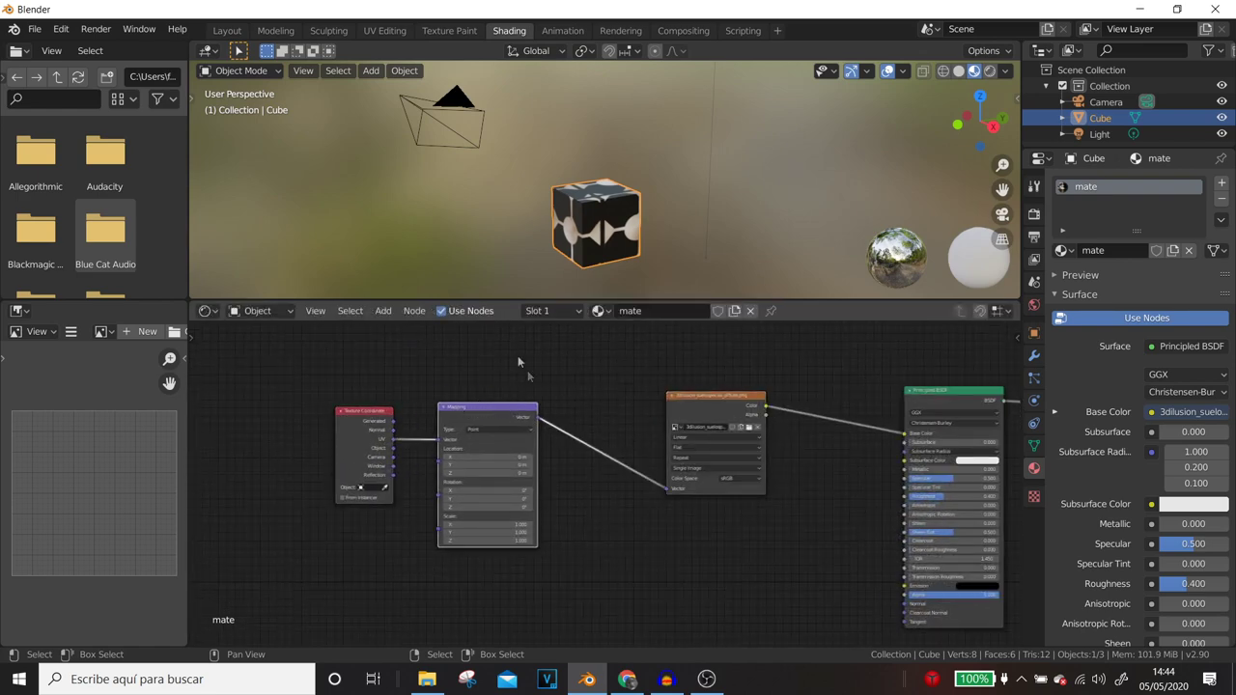
{"action": "scroll", "coordinate": [537, 488], "scroll_direction": "up", "scroll_amount": 1}
{"action": "scroll", "coordinate": [537, 488], "scroll_direction": "up", "scroll_amount": 2}
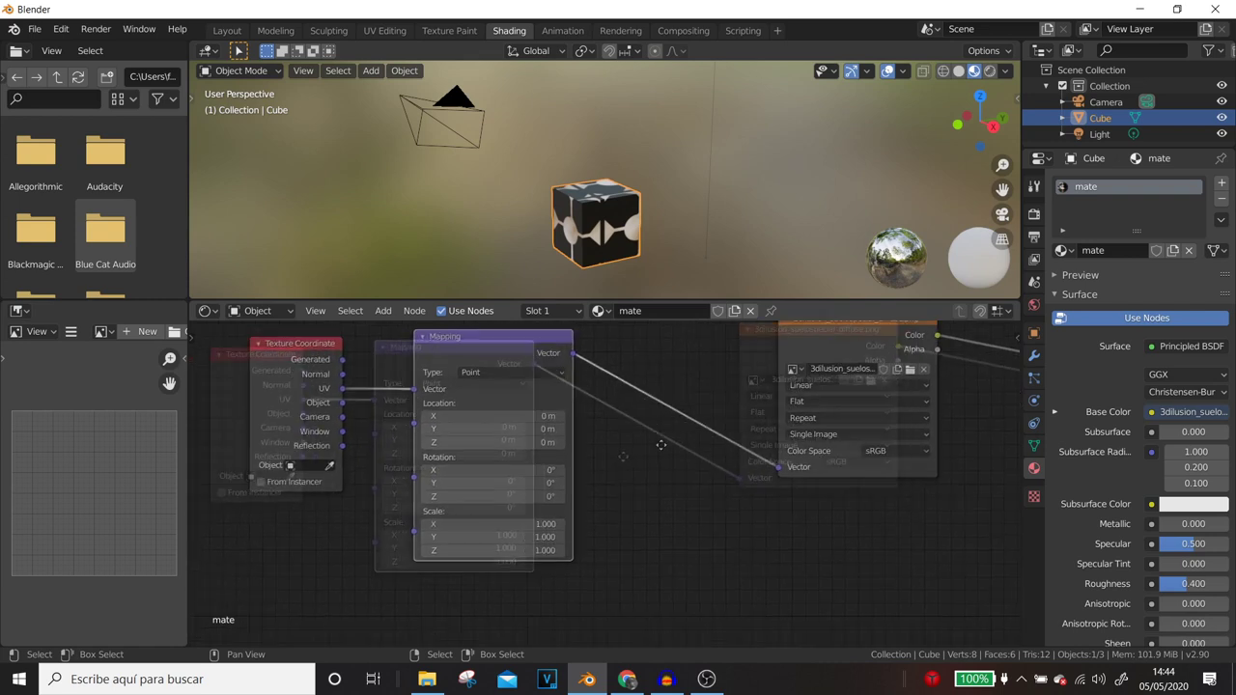
{"action": "left_click", "coordinate": [570, 505]}
- Set Mapping scale to X 3.2 and Y 4.0, and rotate the texture to 23.2°/3.2°
{"action": "type", "text": "2.7"}
{"action": "key", "text": "Return"}
{"action": "left_click", "coordinate": [570, 505]}
{"action": "type", "text": "3.2"}
{"action": "key", "text": "Return"}
{"action": "left_click", "coordinate": [570, 519]}
{"action": "type", "text": "4"}
{"action": "key", "text": "Return"}
{"action": "mouse_move", "coordinate": [565, 465]}
{"action": "left_mouse_down"}
{"action": "mouse_move", "coordinate": [580, 465]}
{"action": "mouse_move", "coordinate": [551, 465]}
{"action": "left_mouse_up"}
{"action": "left_click_drag", "start_coordinate": [565, 451], "coordinate": [618, 451]}
{"action": "mouse_move", "coordinate": [565, 397]}
{"action": "left_mouse_down"}
{"action": "mouse_move", "coordinate": [590, 397]}
{"action": "mouse_move", "coordinate": [522, 397]}
{"action": "left_mouse_up"}
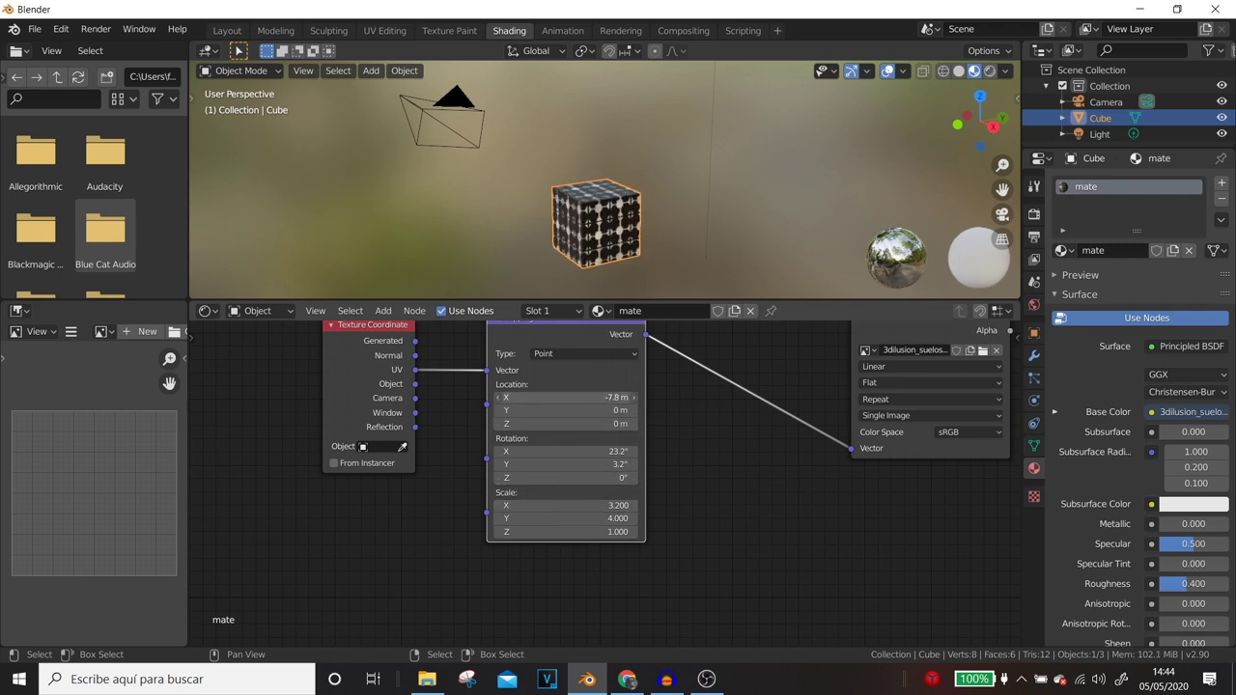
- Move the Texture Coordinate node far left and the Mapping node up and left
{"action": "scroll", "coordinate": [635, 478], "scroll_direction": "down", "scroll_amount": 1}
{"action": "scroll", "coordinate": [636, 479], "scroll_direction": "down", "scroll_amount": 2}
{"action": "middle_click_drag", "start_coordinate": [646, 454], "coordinate": [737, 451]}
{"action": "left_click_drag", "start_coordinate": [534, 385], "coordinate": [297, 372]}
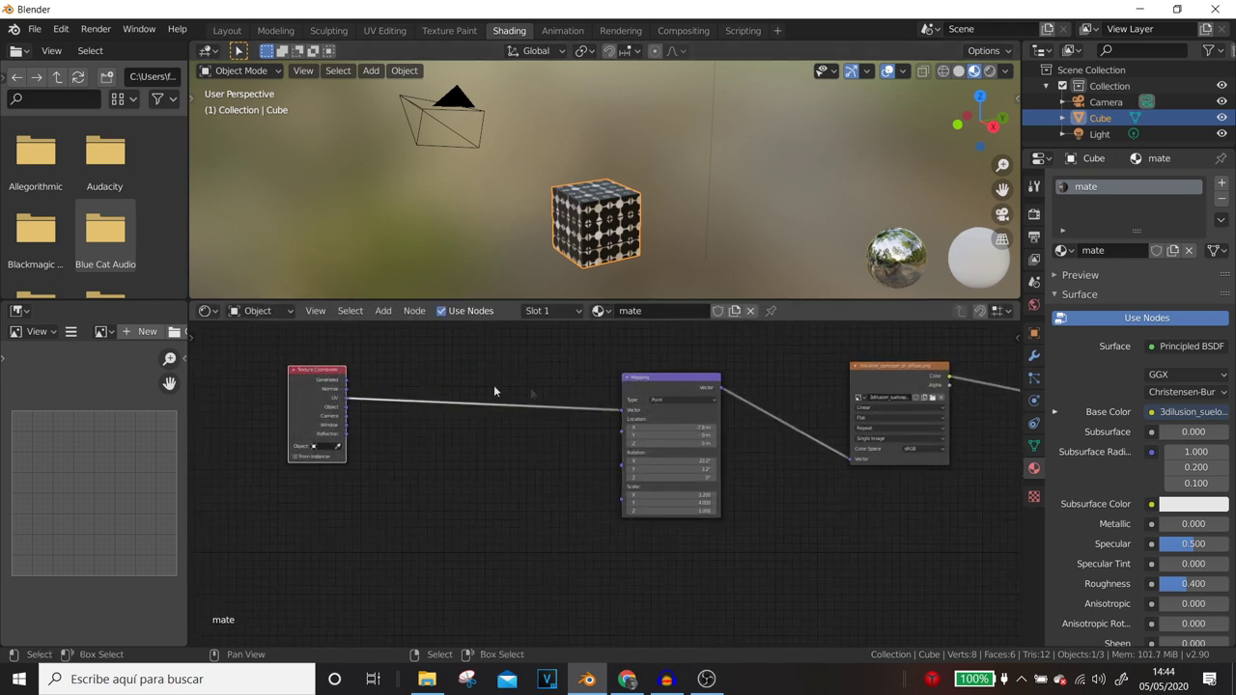
{"action": "left_click_drag", "start_coordinate": [658, 396], "coordinate": [573, 355]}
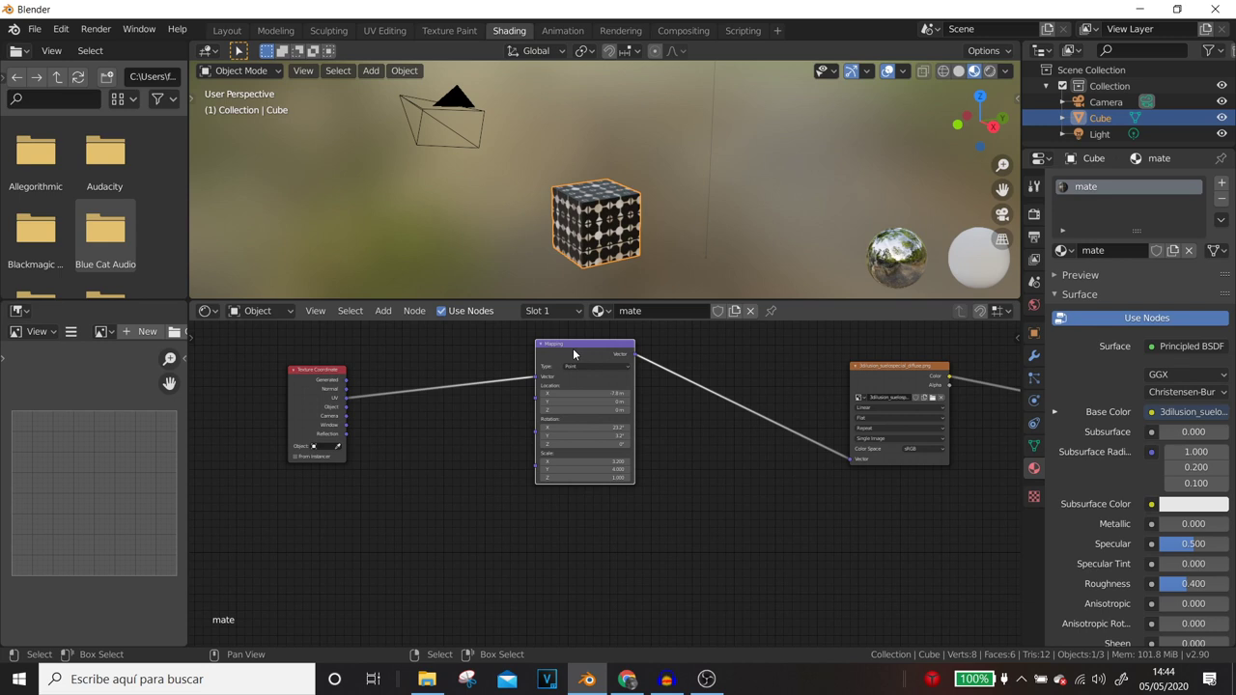
{"action": "scroll", "coordinate": [322, 396], "scroll_direction": "up", "scroll_amount": 1}
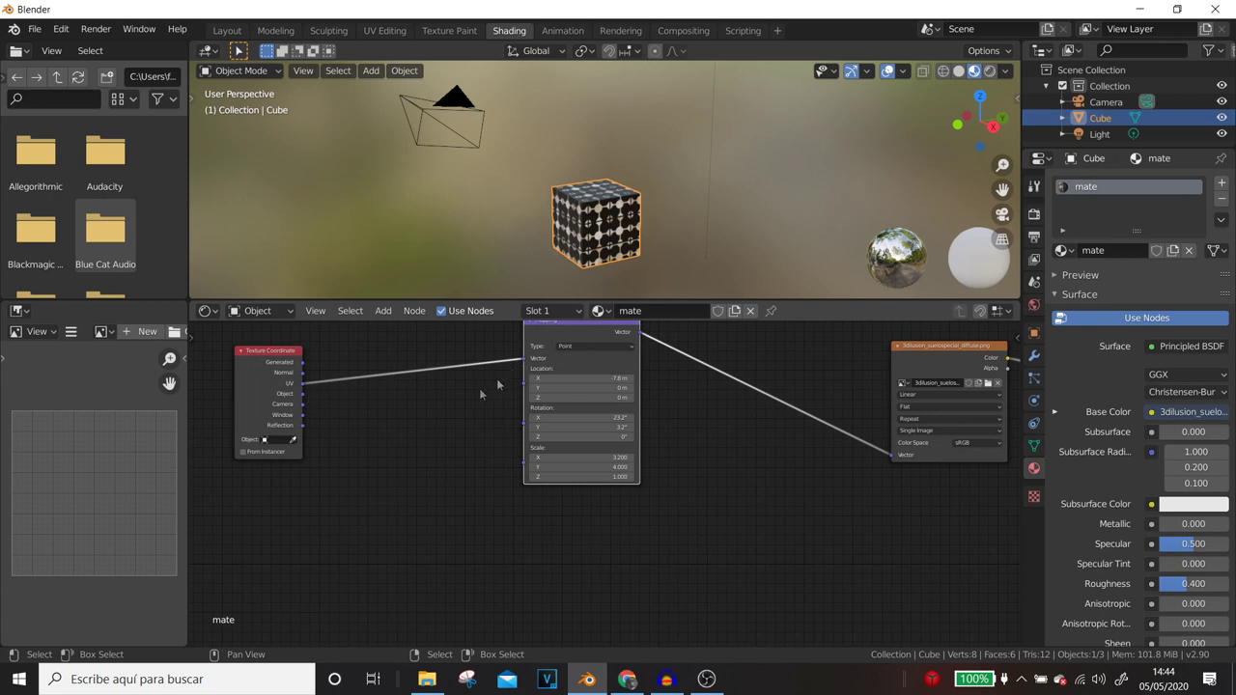
{"action": "scroll", "coordinate": [425, 444], "scroll_direction": "up", "scroll_amount": 1}
- Feed Camera coordinates into Mapping to preview the cube, then reconnect the UV output
{"action": "scroll", "coordinate": [452, 450], "scroll_direction": "up", "scroll_amount": 1}
{"action": "middle_click_drag", "start_coordinate": [440, 444], "coordinate": [537, 520]}
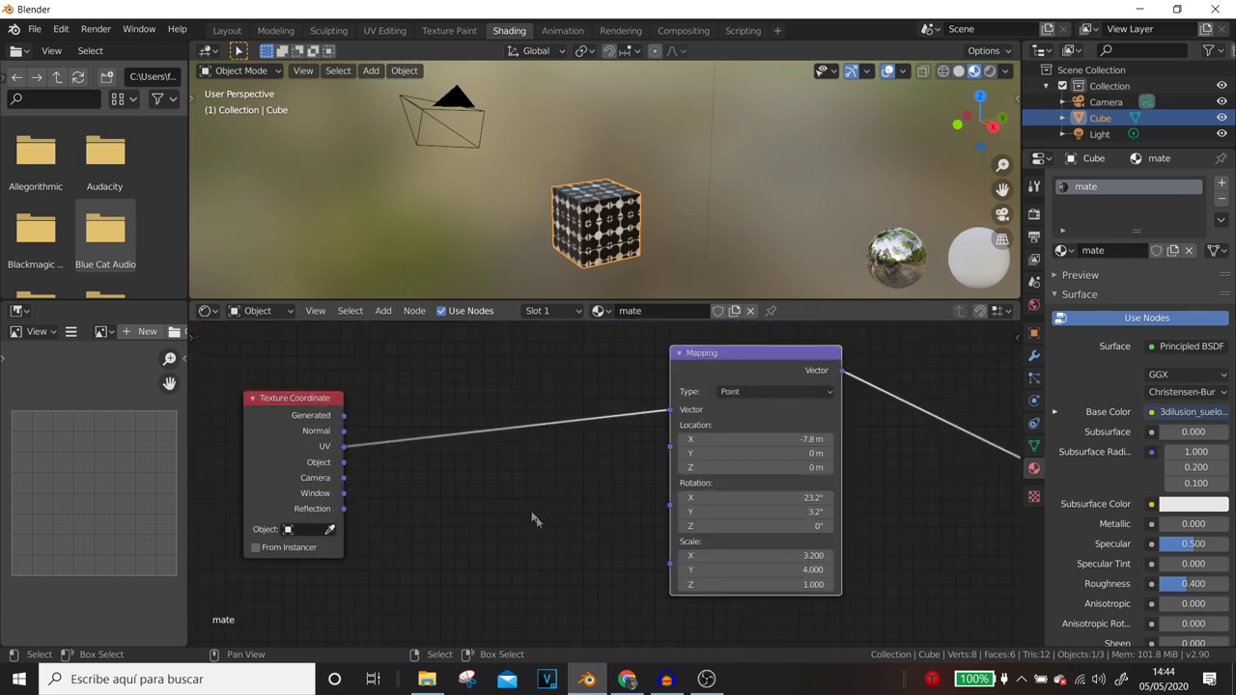
{"action": "left_click_drag", "start_coordinate": [344, 478], "coordinate": [670, 409]}
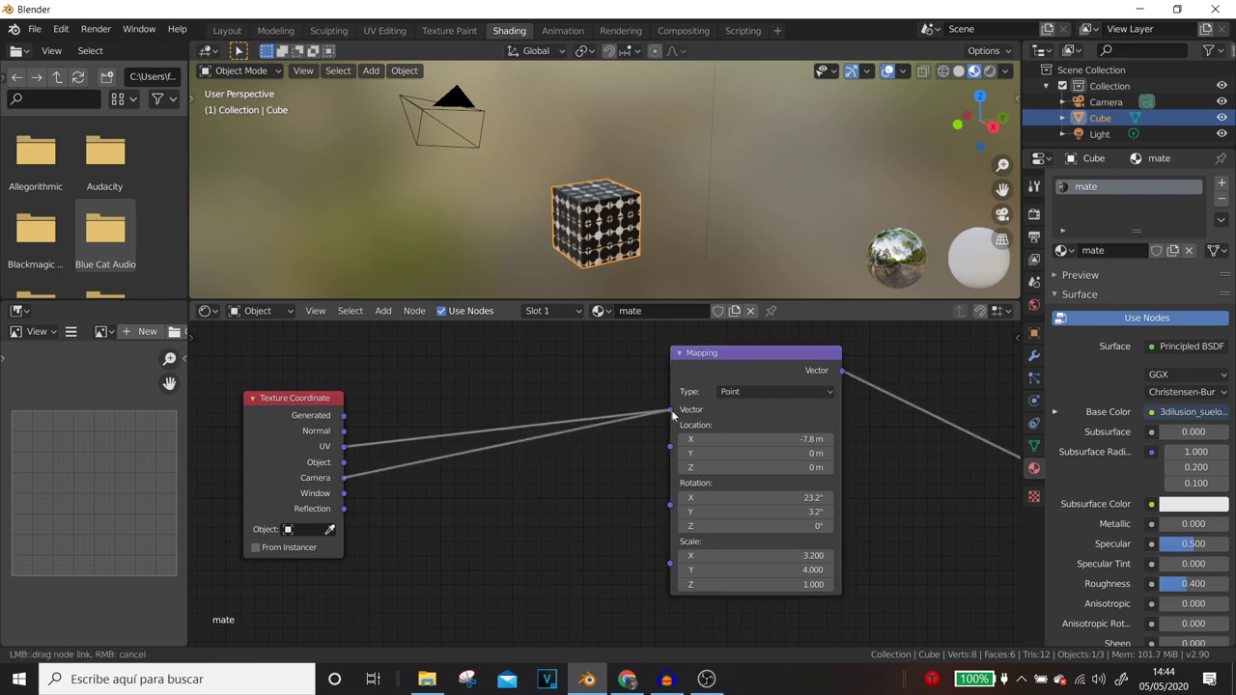
{"action": "mouse_move", "coordinate": [573, 246]}
{"action": "middle_mouse_down"}
{"action": "mouse_move", "coordinate": [584, 106]}
{"action": "mouse_move", "coordinate": [663, 218]}
{"action": "mouse_move", "coordinate": [634, 279]}
{"action": "mouse_move", "coordinate": [522, 276]}
{"action": "middle_mouse_up"}
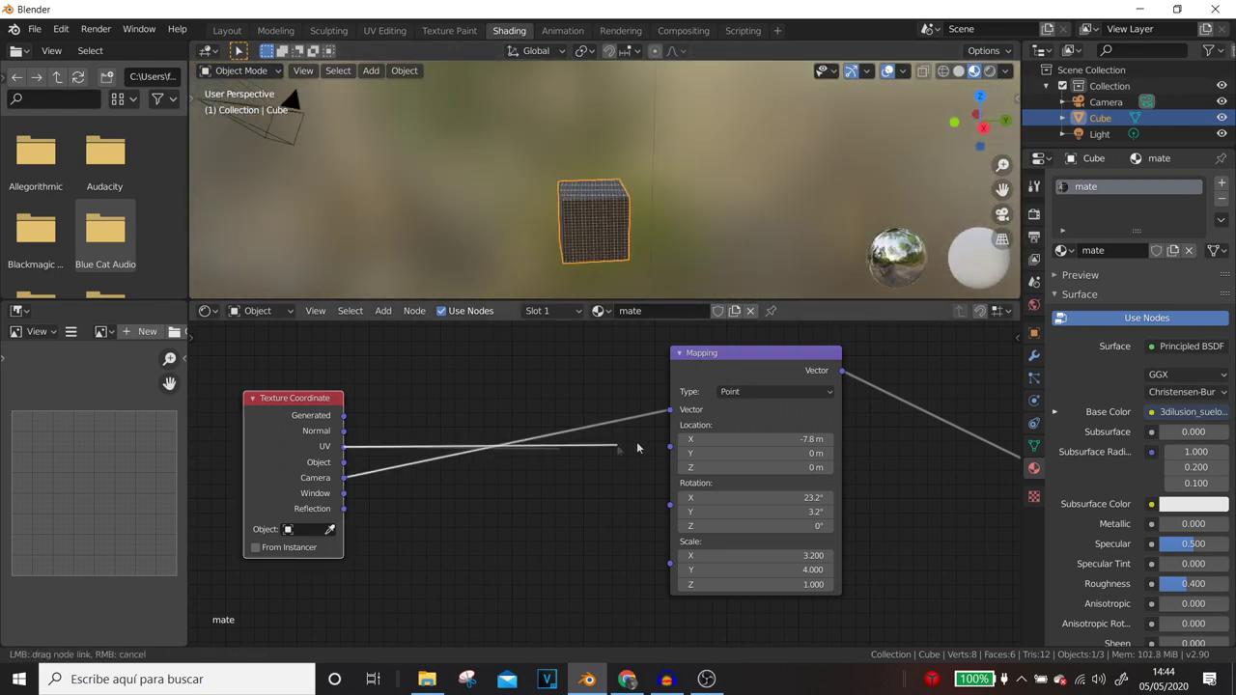
{"action": "left_click_drag", "start_coordinate": [343, 446], "coordinate": [670, 409]}
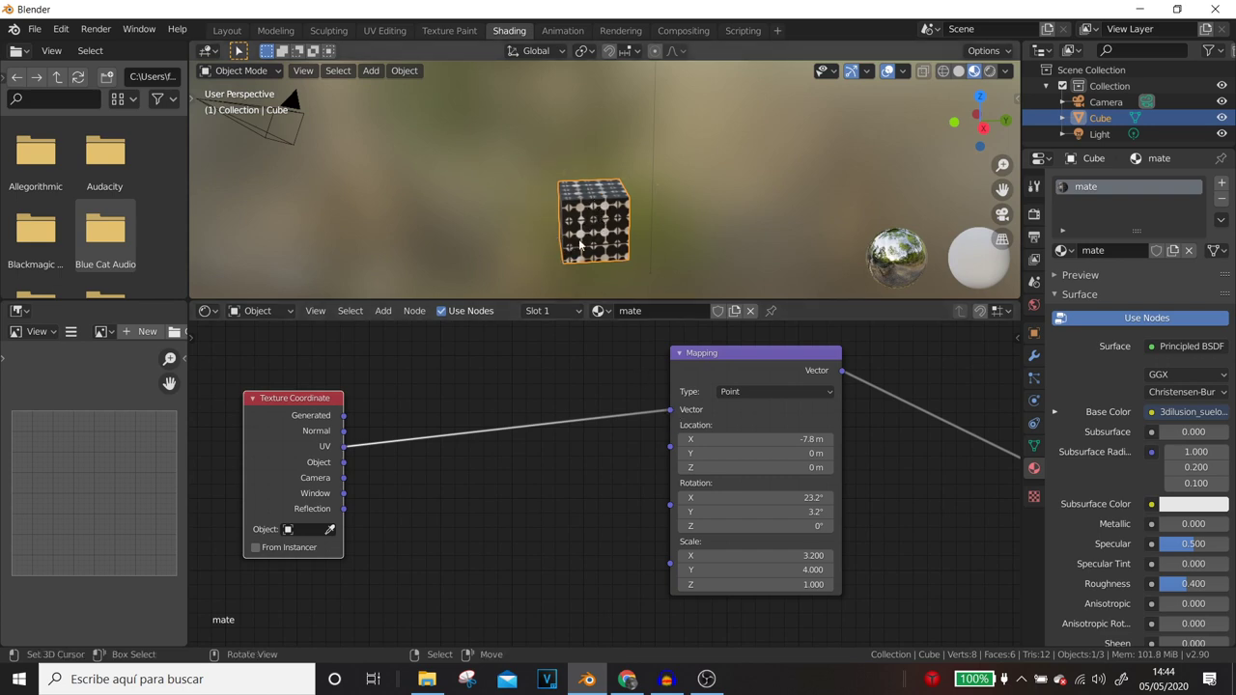
{"action": "middle_click_drag", "start_coordinate": [591, 240], "coordinate": [618, 253]}
- Arrange Texture Coordinate, Mapping and Image Texture nodes into a tidy left-to-right row
{"action": "scroll", "coordinate": [541, 454], "scroll_direction": "down", "scroll_amount": 4}
{"action": "left_click_drag", "start_coordinate": [459, 391], "coordinate": [383, 415]}
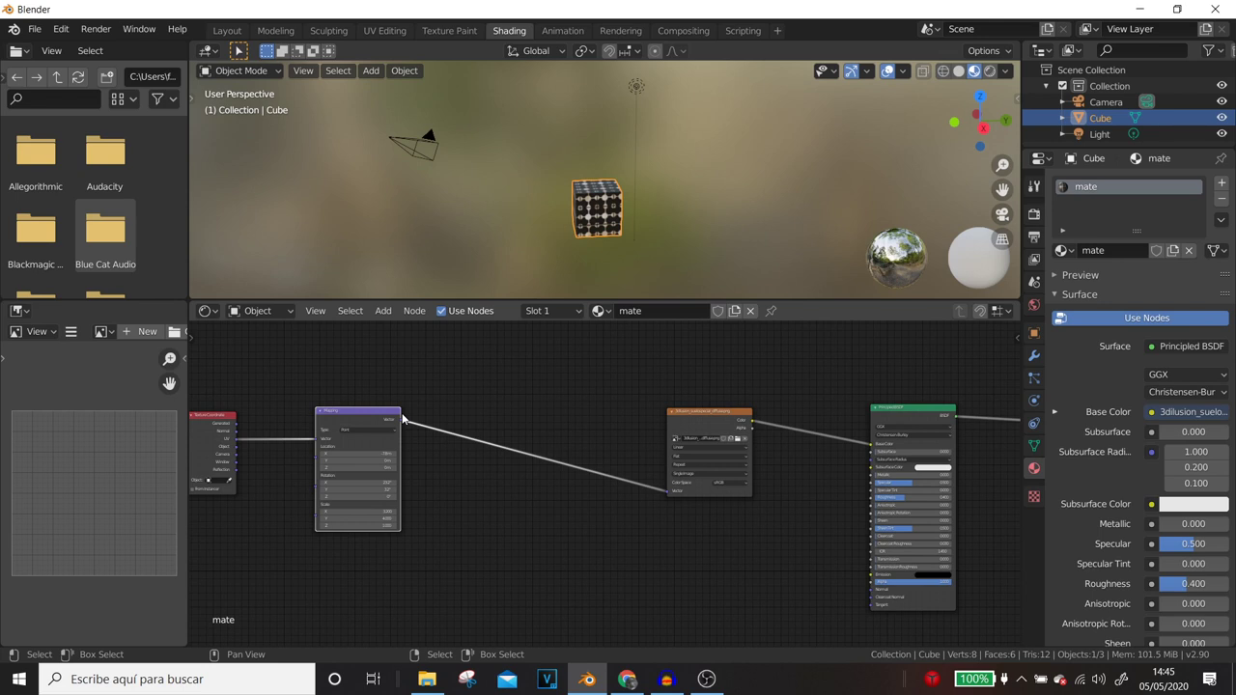
{"action": "scroll", "coordinate": [643, 513], "scroll_direction": "down", "scroll_amount": 1}
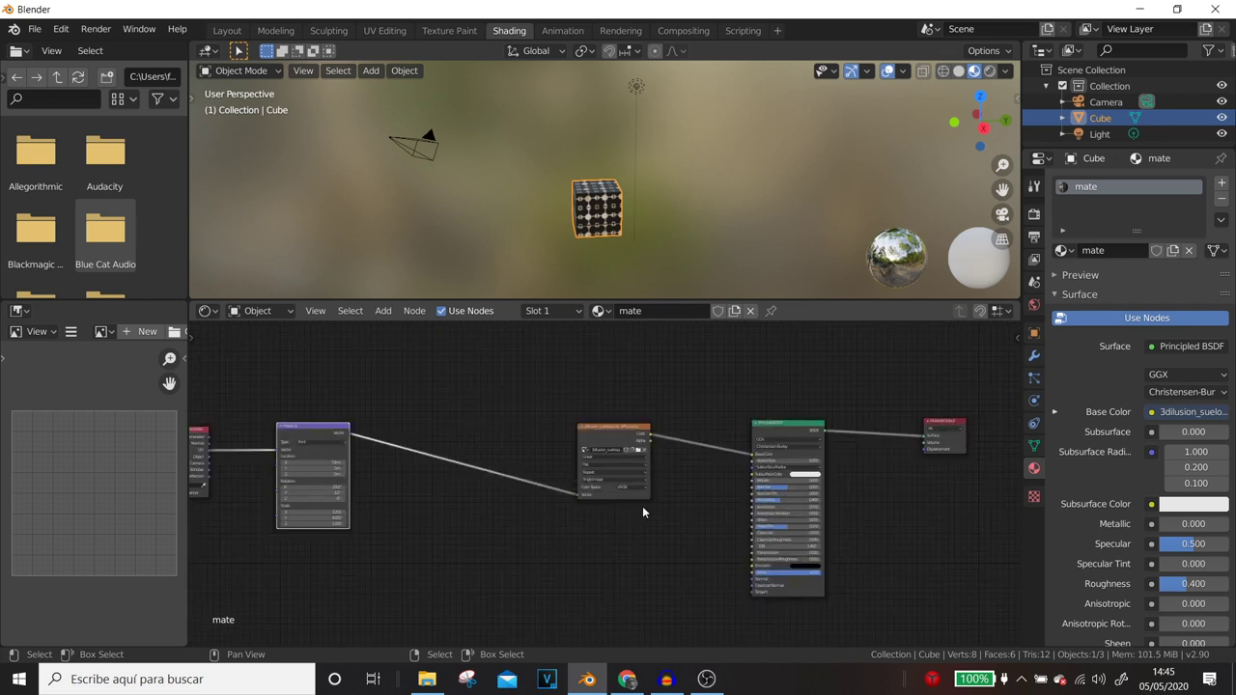
{"action": "left_click_drag", "start_coordinate": [618, 430], "coordinate": [564, 378]}
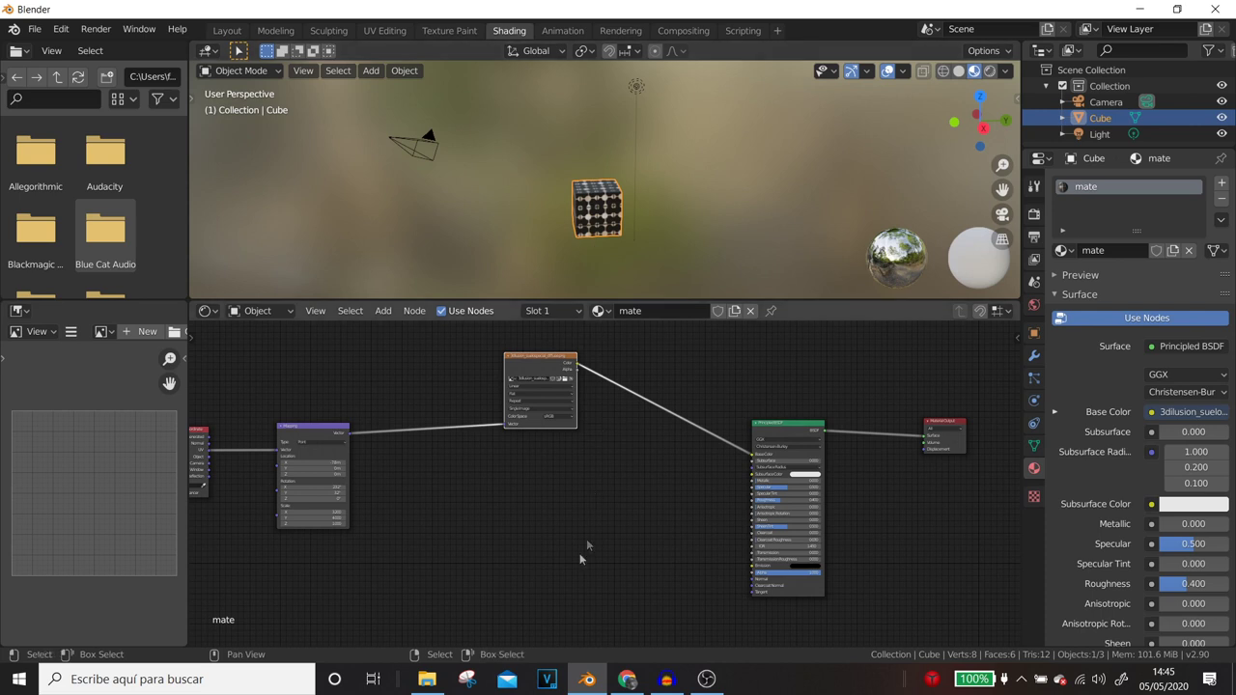
{"action": "scroll", "coordinate": [582, 552], "scroll_direction": "down", "scroll_amount": 2}
{"action": "mouse_move", "coordinate": [513, 458]}
{"action": "middle_mouse_down"}
{"action": "mouse_move", "coordinate": [560, 503]}
{"action": "mouse_move", "coordinate": [551, 567]}
{"action": "middle_mouse_up"}
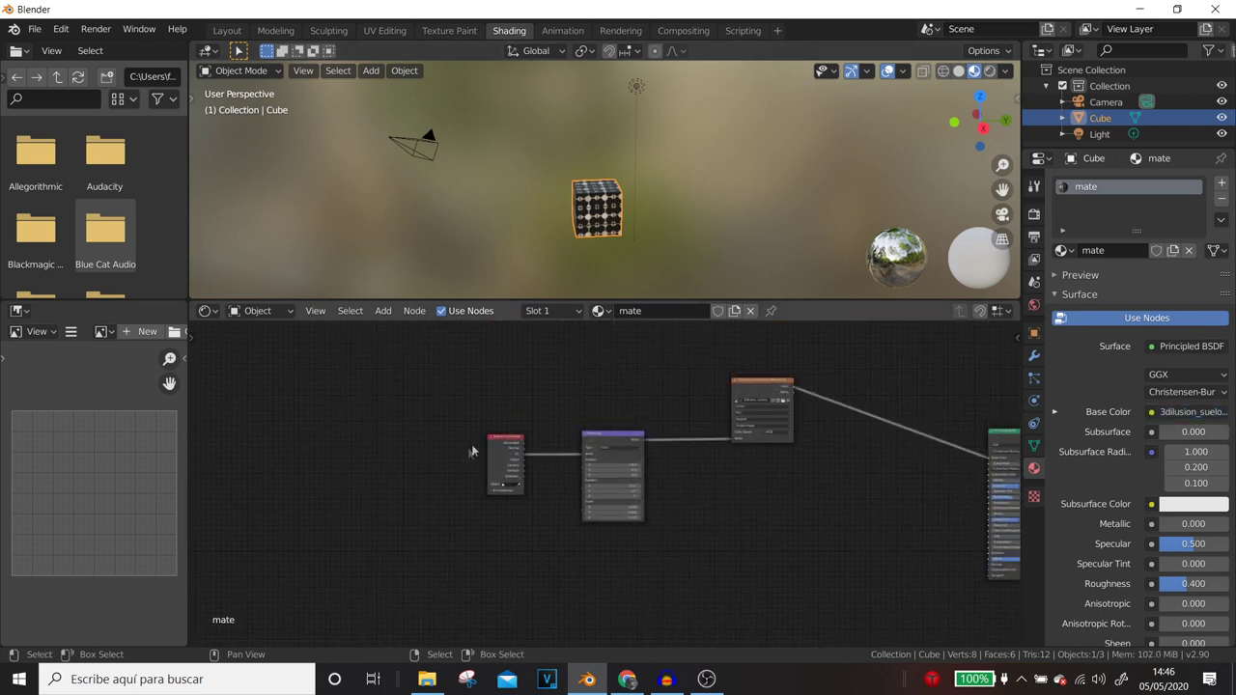
{"action": "left_click_drag", "start_coordinate": [483, 452], "coordinate": [416, 394]}
{"action": "left_click_drag", "start_coordinate": [604, 459], "coordinate": [622, 420]}
{"action": "scroll", "coordinate": [621, 420], "scroll_direction": "up", "scroll_amount": 2}
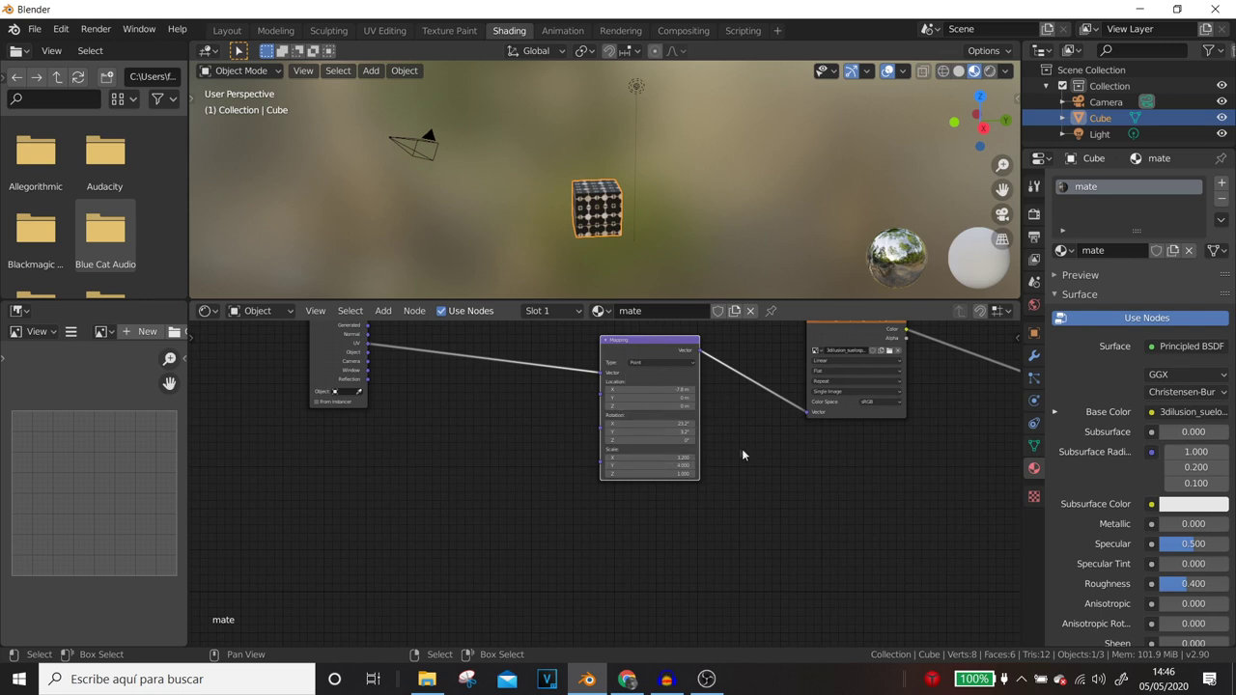
{"action": "middle_click_drag", "start_coordinate": [745, 456], "coordinate": [764, 500]}
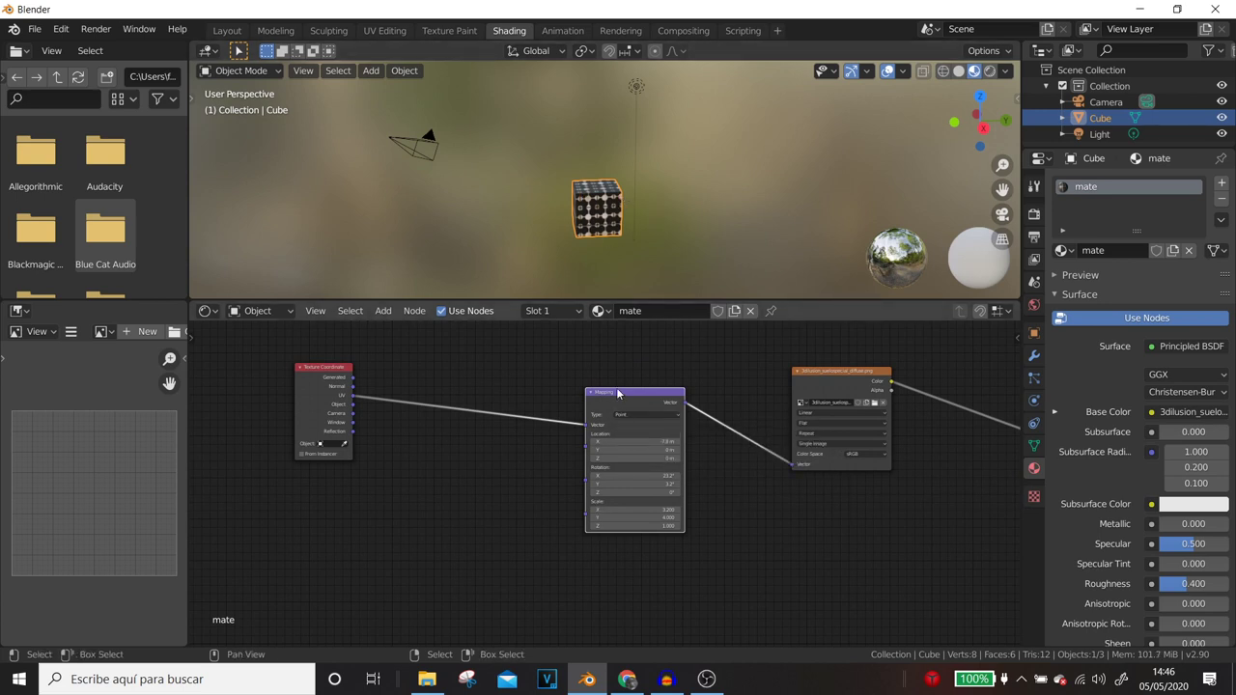
- Duplicate the Mapping node with Shift+D and place the spare copy to the left
{"action": "key", "text": "shift+d"}
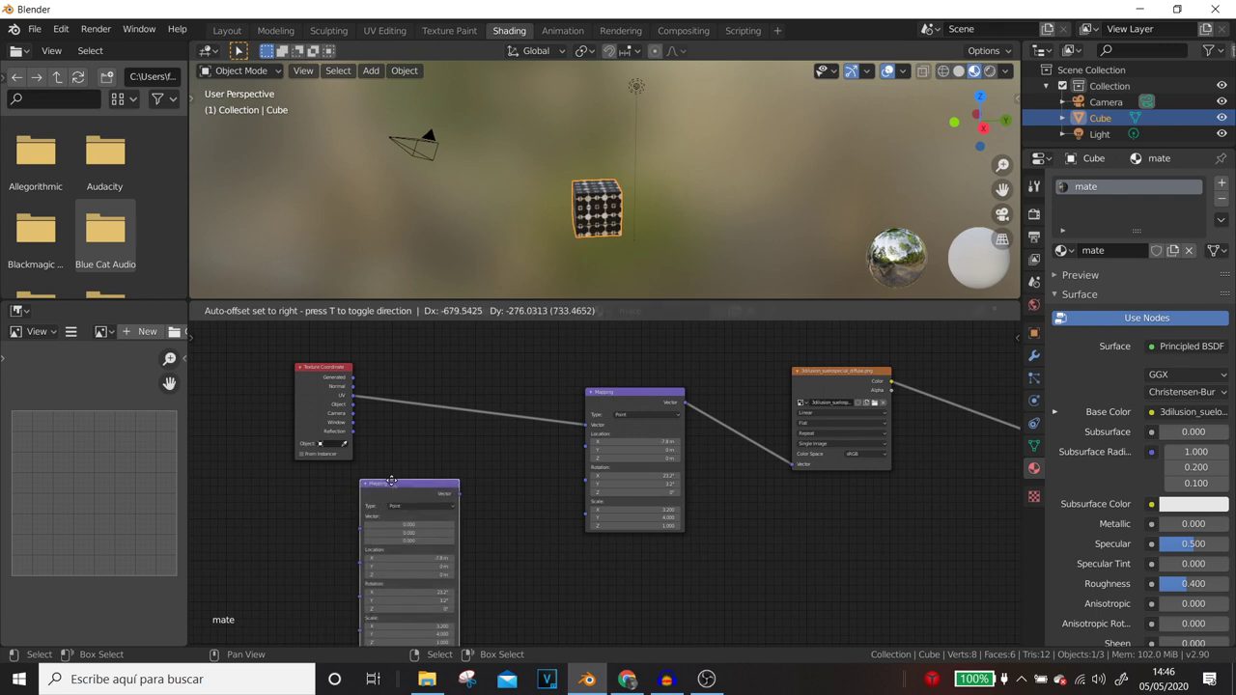
{"action": "left_click", "coordinate": [418, 499]}
{"action": "scroll", "coordinate": [418, 500], "scroll_direction": "up", "scroll_amount": 1}
{"action": "middle_click_drag", "start_coordinate": [418, 499], "coordinate": [557, 390]}
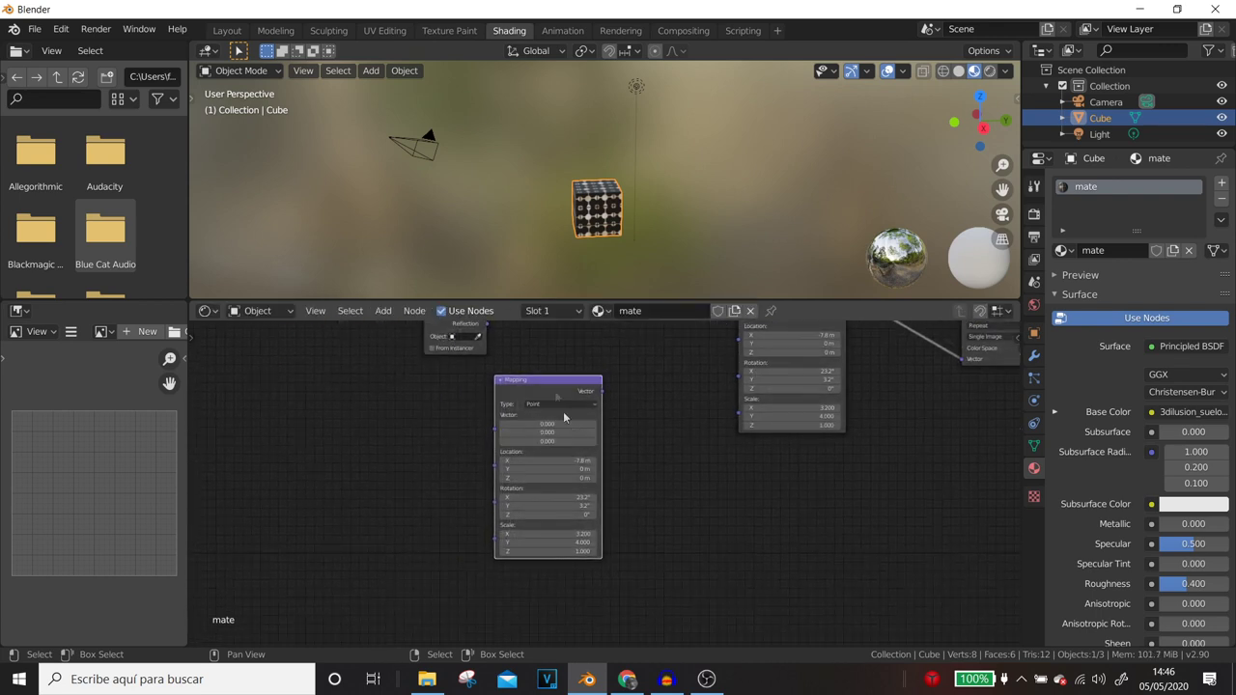
{"action": "left_click_drag", "start_coordinate": [557, 390], "coordinate": [416, 421]}
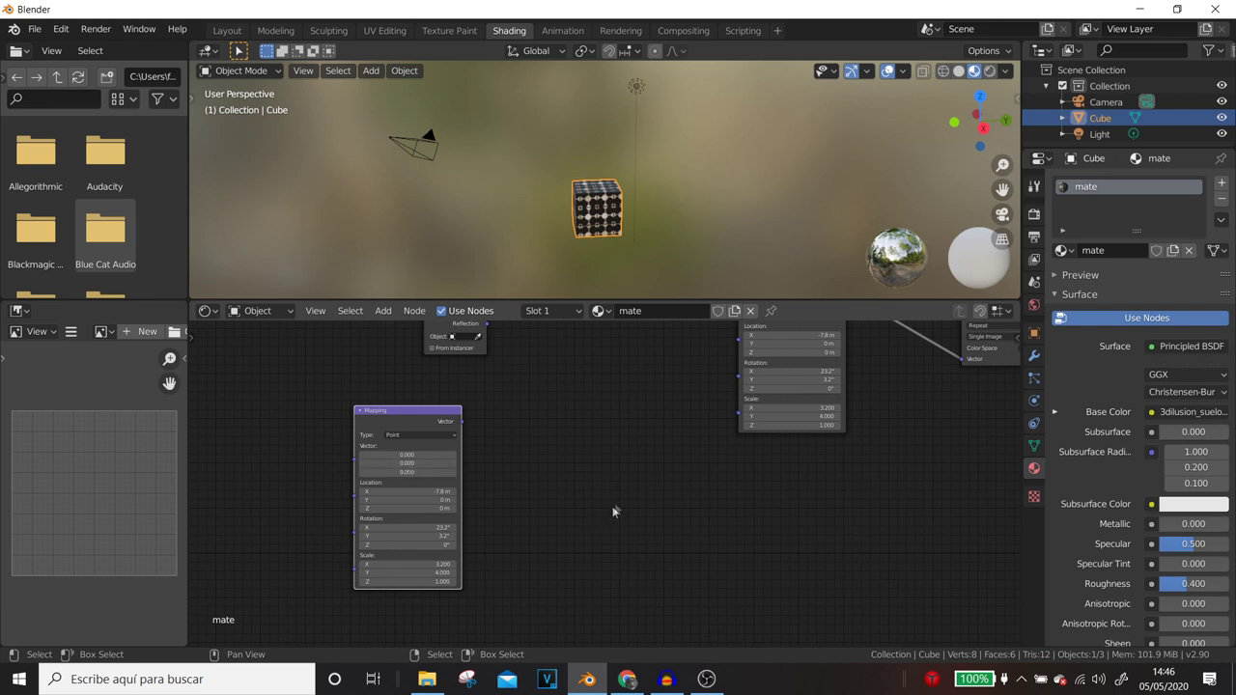
- Change the live Mapping's rotation (Y 10.9°) and scale to 5.8 × 19.2 × 1.0
{"action": "scroll", "coordinate": [580, 507], "scroll_direction": "down", "scroll_amount": 2}
{"action": "scroll", "coordinate": [588, 483], "scroll_direction": "up", "scroll_amount": 1}
{"action": "scroll", "coordinate": [619, 517], "scroll_direction": "up", "scroll_amount": 1}
{"action": "scroll", "coordinate": [638, 542], "scroll_direction": "up", "scroll_amount": 1}
{"action": "mouse_move", "coordinate": [599, 462]}
{"action": "left_mouse_down"}
{"action": "mouse_move", "coordinate": [637, 462]}
{"action": "mouse_move", "coordinate": [628, 491]}
{"action": "mouse_move", "coordinate": [637, 476]}
{"action": "left_mouse_up"}
{"action": "left_click_drag", "start_coordinate": [599, 534], "coordinate": [667, 534]}
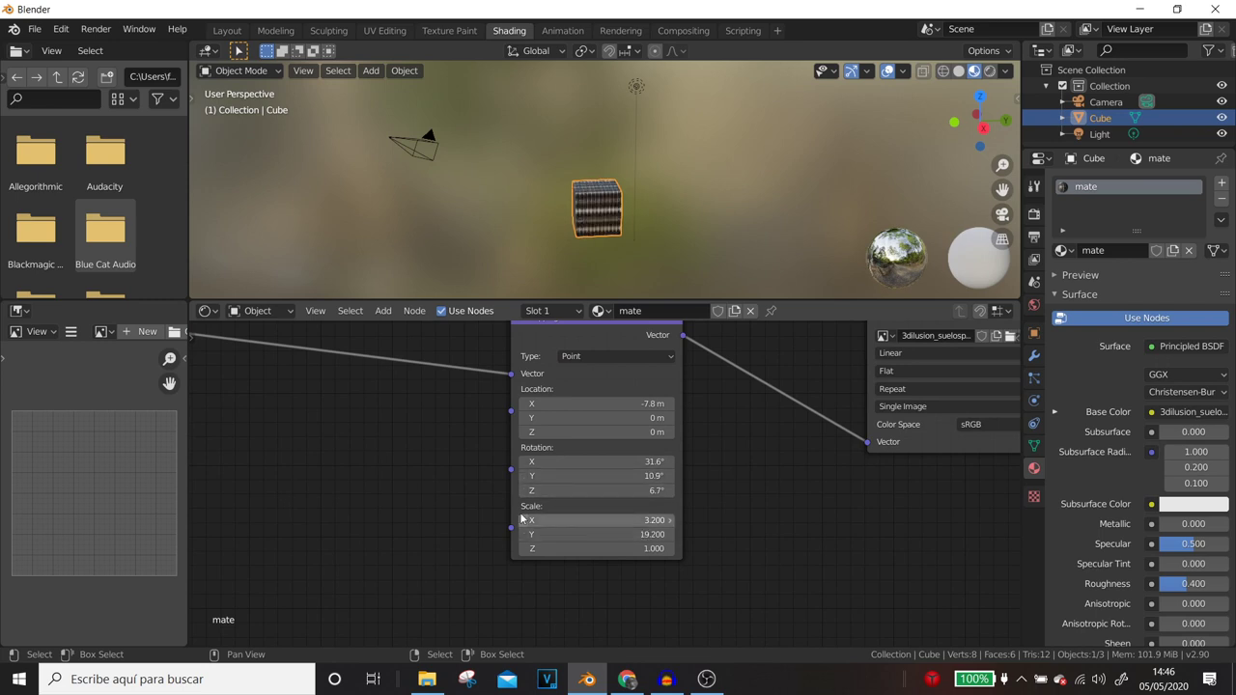
{"action": "middle_click_drag", "start_coordinate": [523, 518], "coordinate": [615, 524]}
{"action": "left_click_drag", "start_coordinate": [616, 527], "coordinate": [667, 526]}
{"action": "left_click", "coordinate": [676, 555]}
{"action": "key", "text": "Return"}
- Make the spare Mapping node active and copy its settings onto the live Mapping node
{"action": "mouse_move", "coordinate": [680, 333]}
{"action": "middle_mouse_down"}
{"action": "mouse_move", "coordinate": [522, 391]}
{"action": "mouse_move", "coordinate": [559, 346]}
{"action": "middle_mouse_up"}
{"action": "scroll", "coordinate": [522, 390], "scroll_direction": "down", "scroll_amount": 1}
{"action": "scroll", "coordinate": [522, 390], "scroll_direction": "down", "scroll_amount": 2}
{"action": "scroll", "coordinate": [559, 346], "scroll_direction": "down", "scroll_amount": 1}
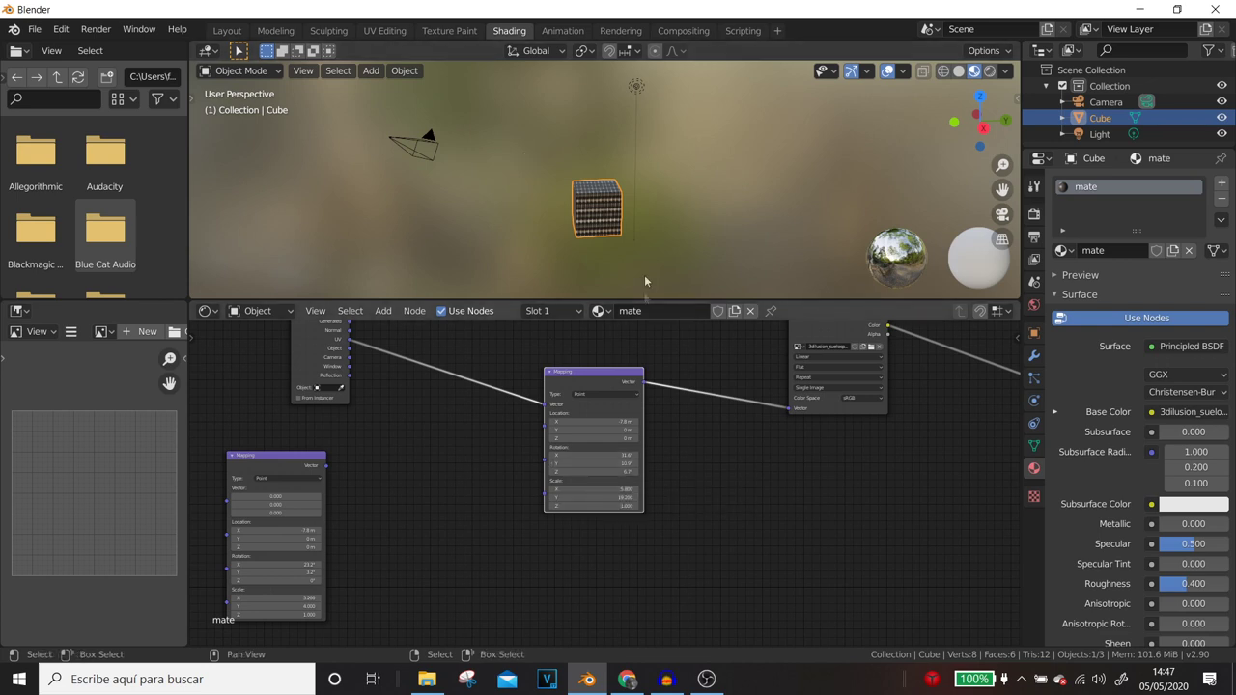
{"action": "middle_click_drag", "start_coordinate": [579, 405], "coordinate": [632, 380]}
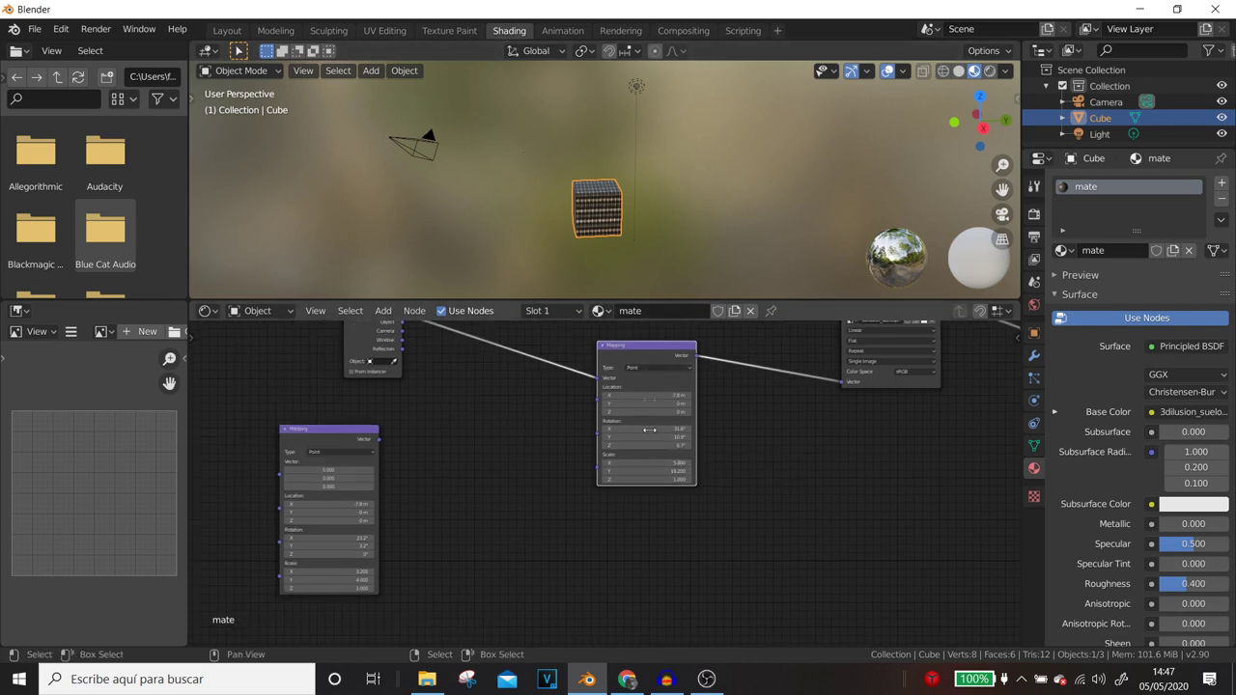
{"action": "left_click", "coordinate": [325, 435]}
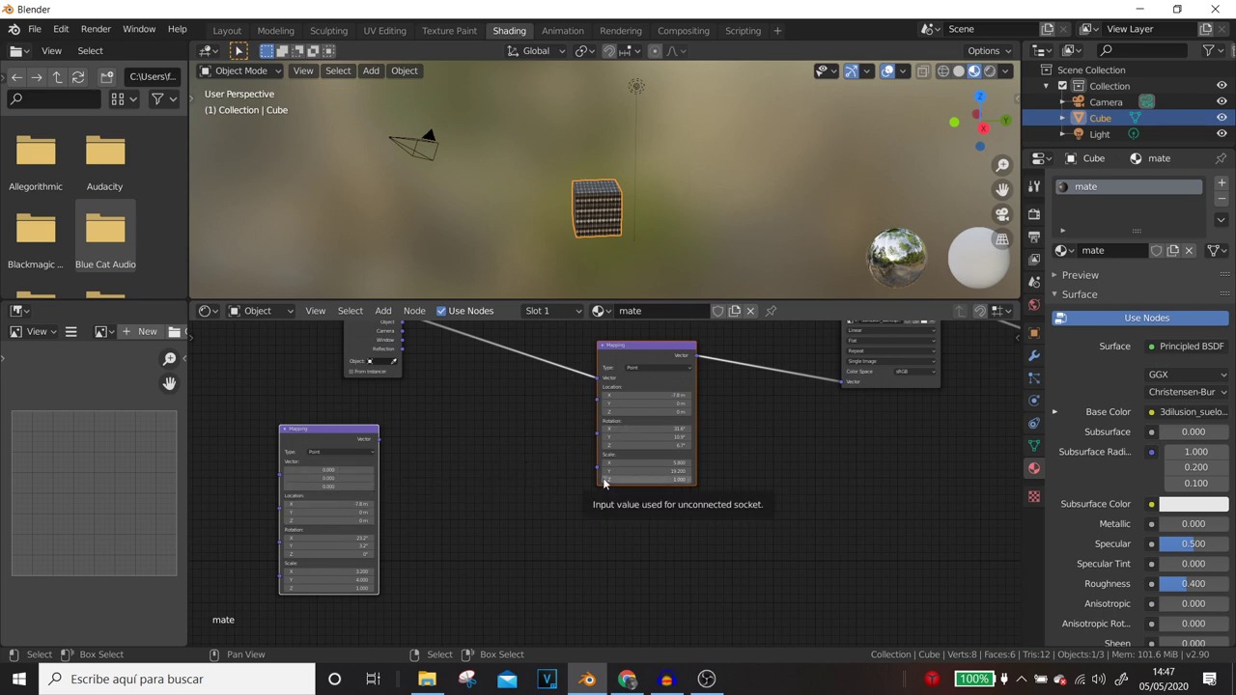
{"action": "key", "text": "ctrl+c"}
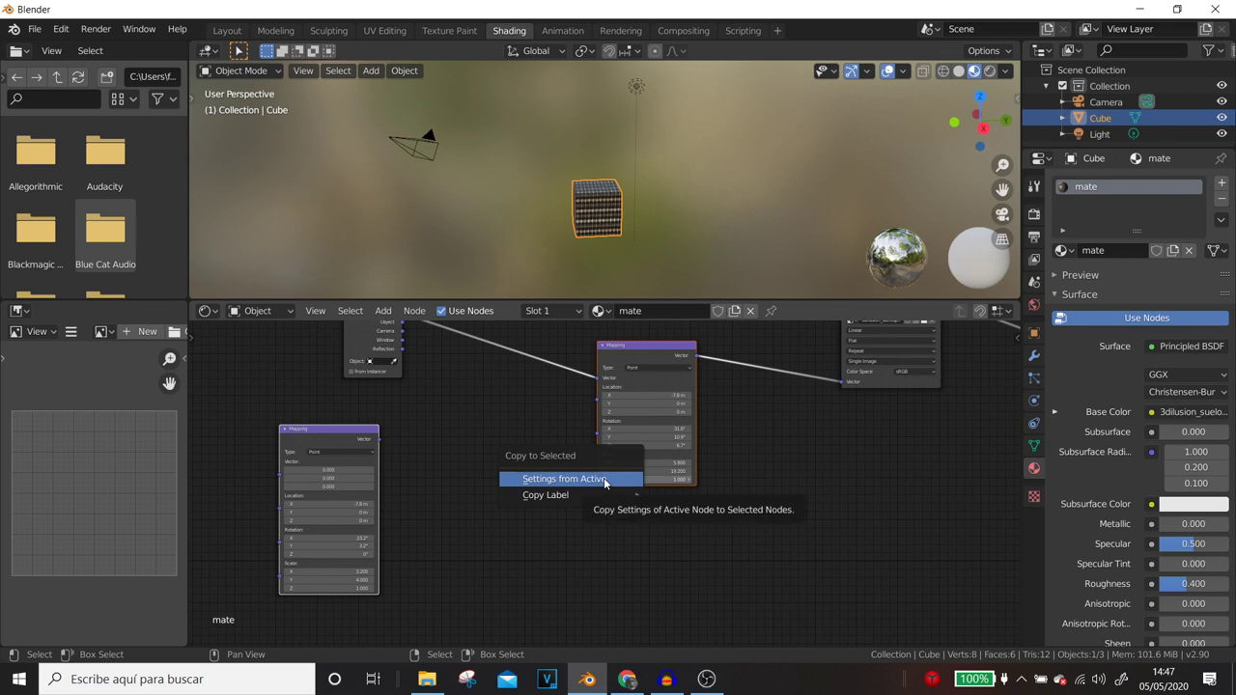
{"action": "left_click", "coordinate": [605, 477]}
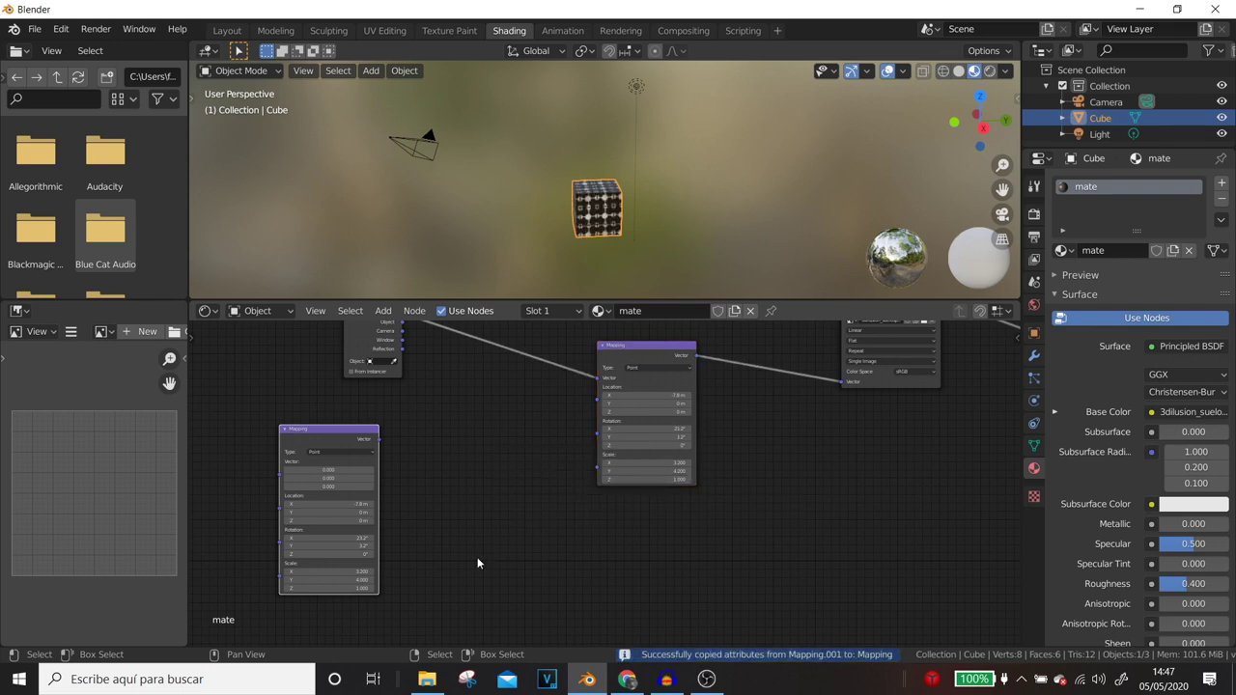
- Move the spare Mapping node aside and add a Translucent BSDF below the chain
{"action": "left_click_drag", "start_coordinate": [621, 395], "coordinate": [423, 382]}
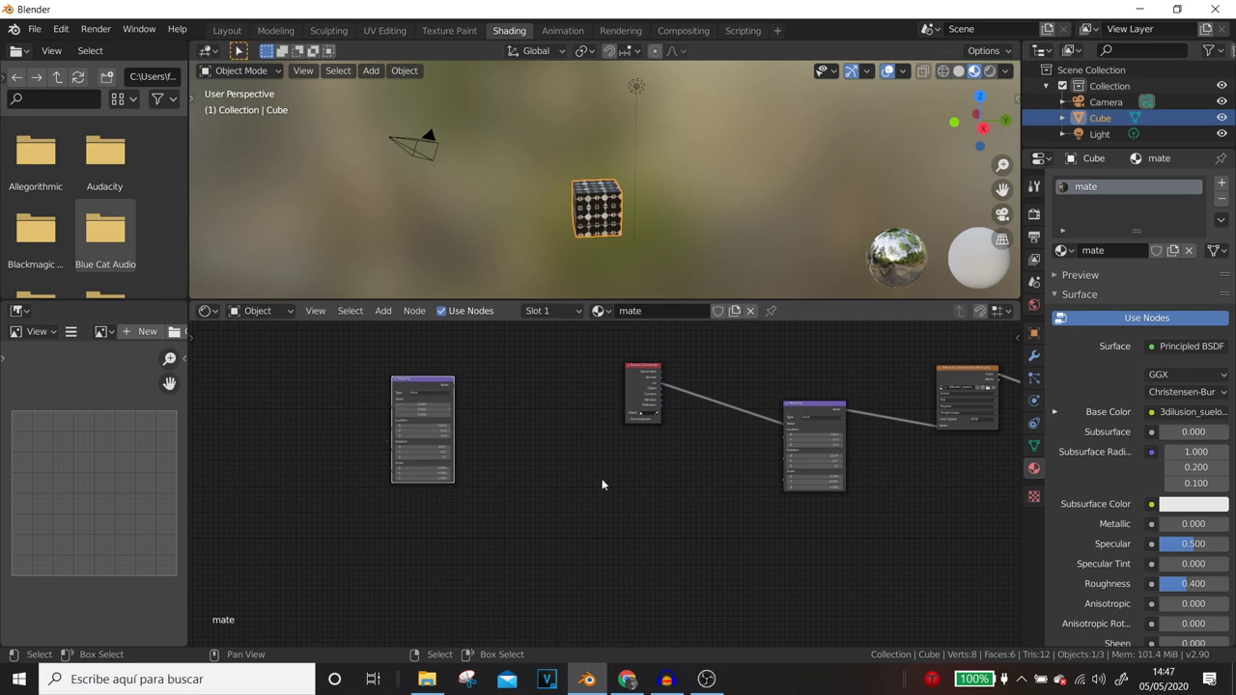
{"action": "mouse_move", "coordinate": [669, 487]}
{"action": "middle_mouse_down"}
{"action": "mouse_move", "coordinate": [379, 463]}
{"action": "mouse_move", "coordinate": [510, 516]}
{"action": "middle_mouse_up"}
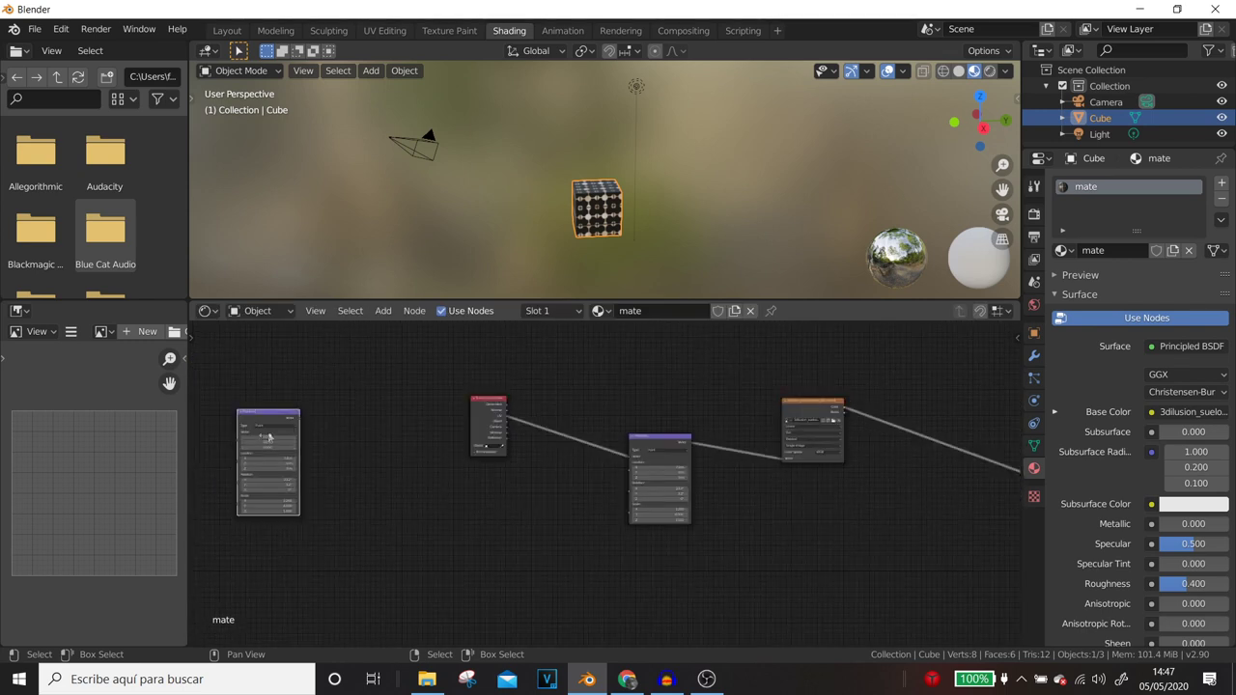
{"action": "scroll", "coordinate": [615, 542], "scroll_direction": "up", "scroll_amount": 2}
{"action": "scroll", "coordinate": [647, 538], "scroll_direction": "down", "scroll_amount": 2}
{"action": "key", "text": "shift+a"}
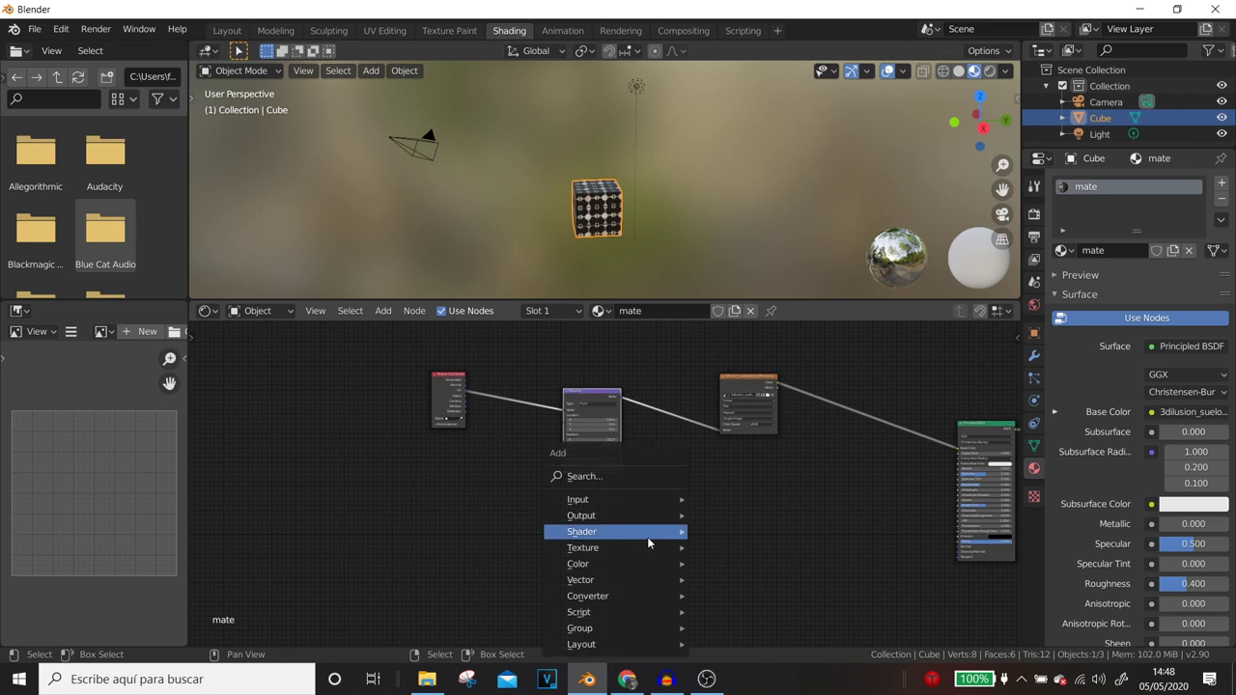
{"action": "left_click", "coordinate": [748, 479]}
{"action": "left_click", "coordinate": [579, 519]}
{"action": "scroll", "coordinate": [580, 519], "scroll_direction": "up", "scroll_amount": 2}
{"action": "scroll", "coordinate": [587, 524], "scroll_direction": "down", "scroll_amount": 1}
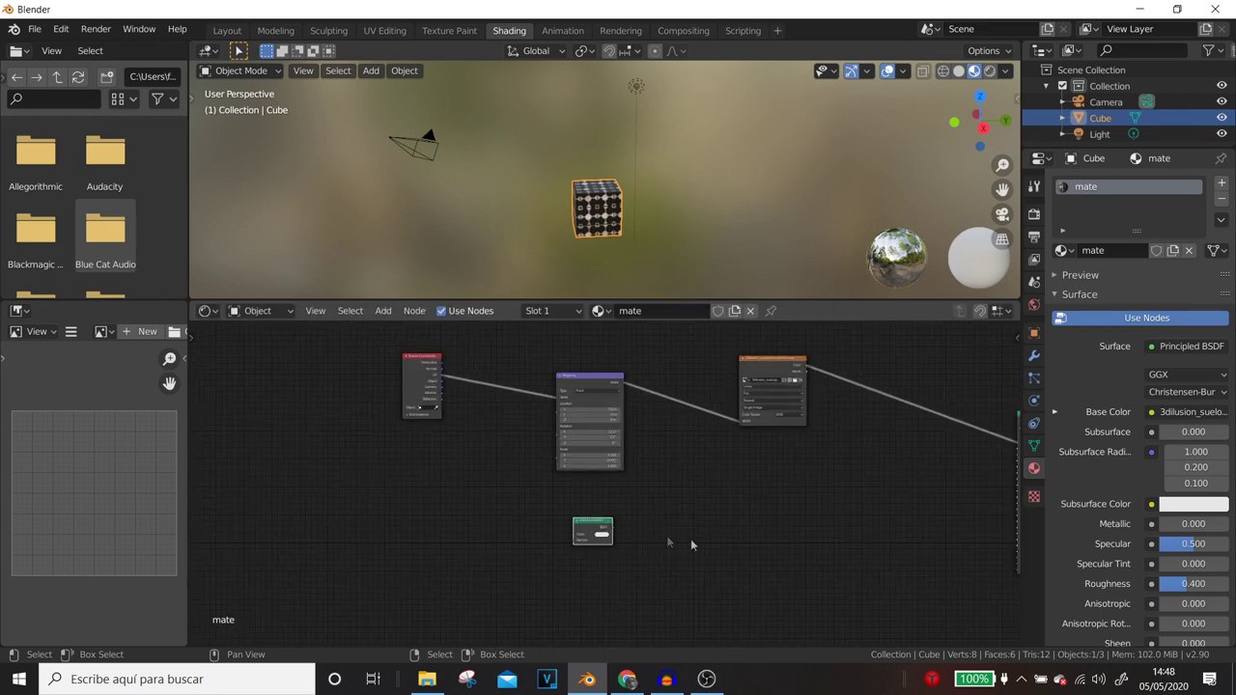
- Add a Volume Absorption node beside the Translucent BSDF
{"action": "key", "text": "shift+a"}
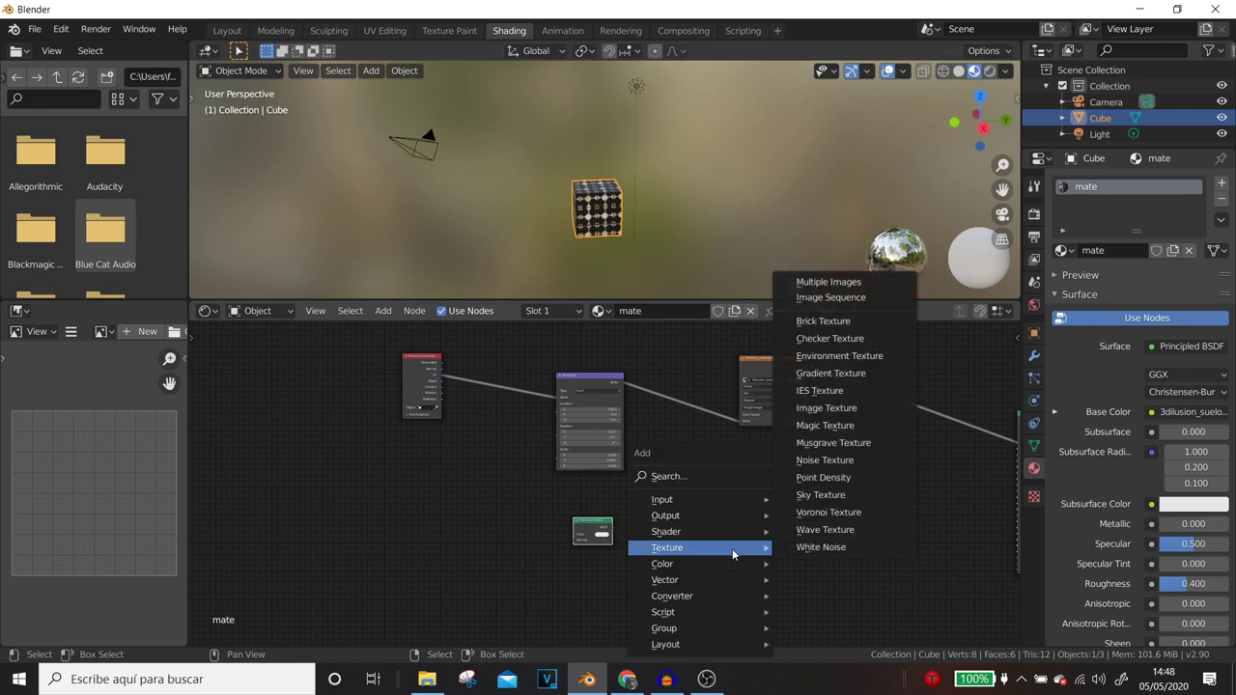
{"action": "left_click", "coordinate": [846, 514]}
{"action": "left_click", "coordinate": [802, 570]}
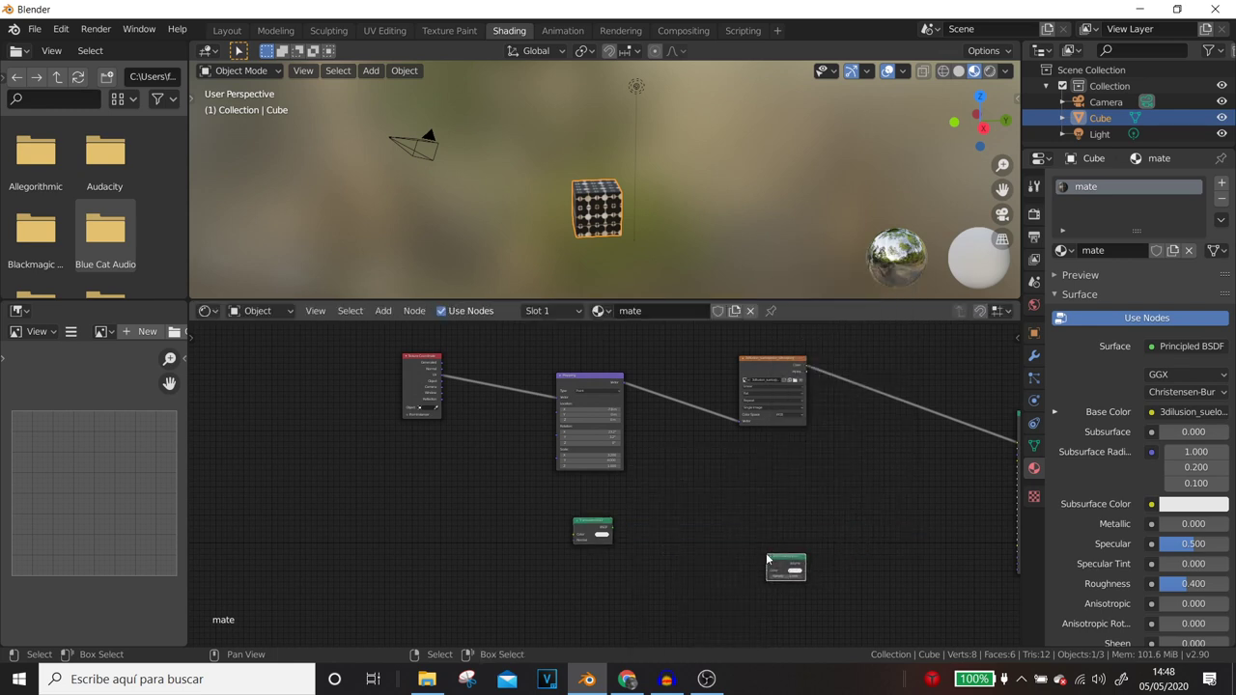
{"action": "scroll", "coordinate": [792, 579], "scroll_direction": "up", "scroll_amount": 2}
{"action": "scroll", "coordinate": [738, 527], "scroll_direction": "down", "scroll_amount": 1}
{"action": "scroll", "coordinate": [715, 505], "scroll_direction": "down", "scroll_amount": 1}
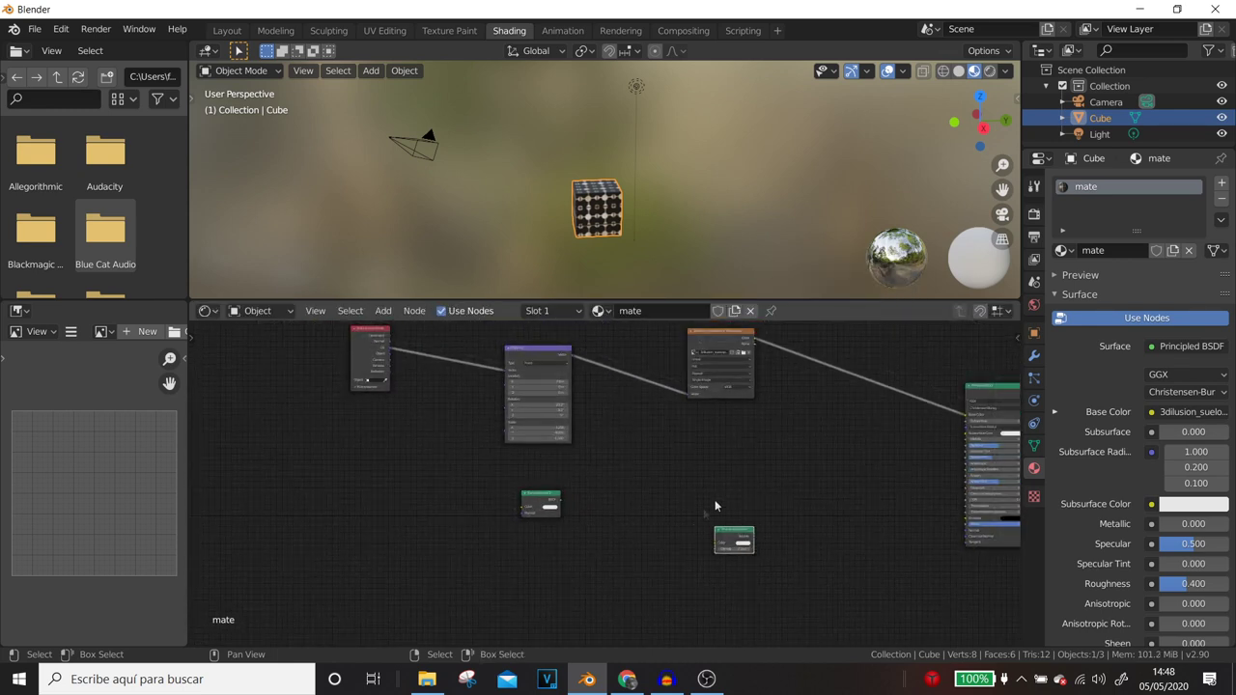
{"action": "scroll", "coordinate": [756, 487], "scroll_direction": "down", "scroll_amount": 1}
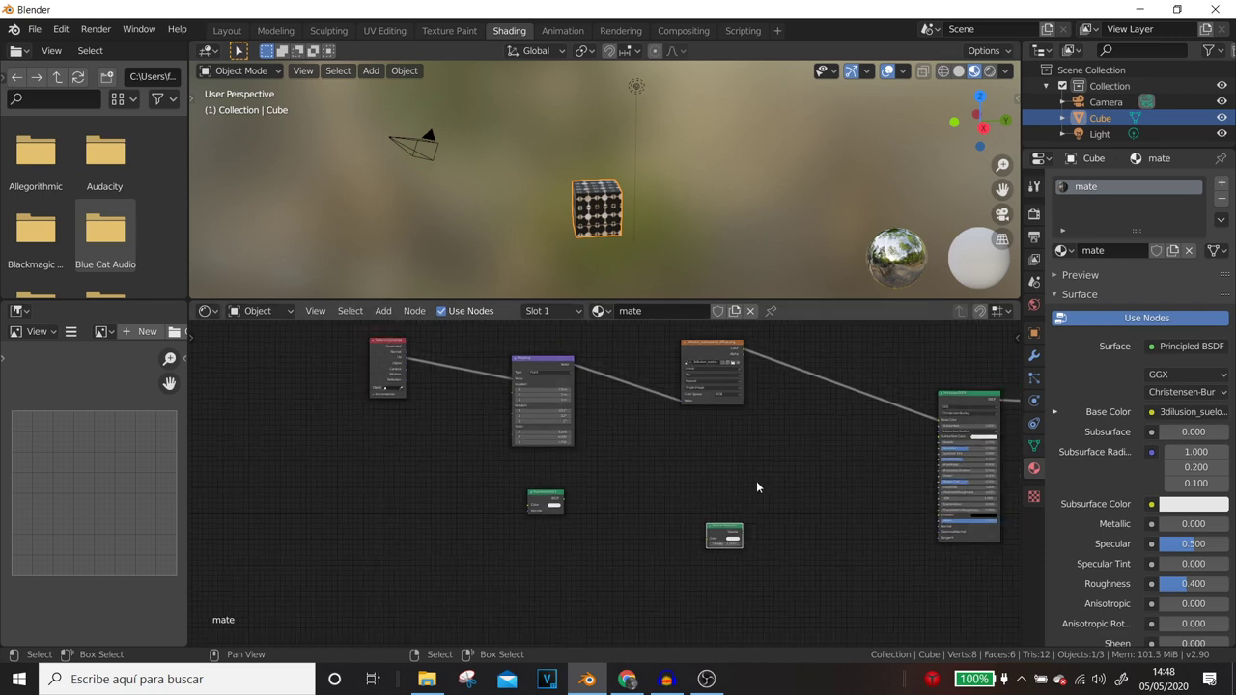
- Delete all unused nodes with Alt+X, leaving only the connected texture chain
{"action": "key", "text": "alt+x"}
{"action": "left_click", "coordinate": [756, 481]}
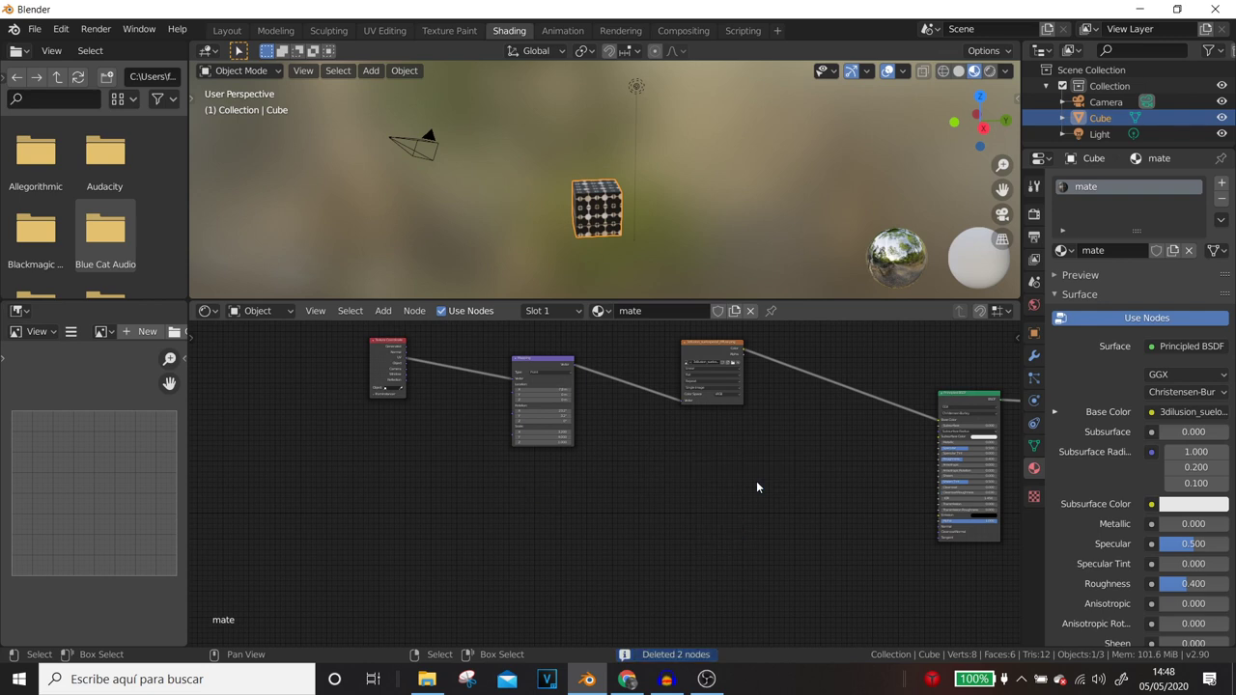
{"action": "scroll", "coordinate": [754, 584], "scroll_direction": "down", "scroll_amount": 1}
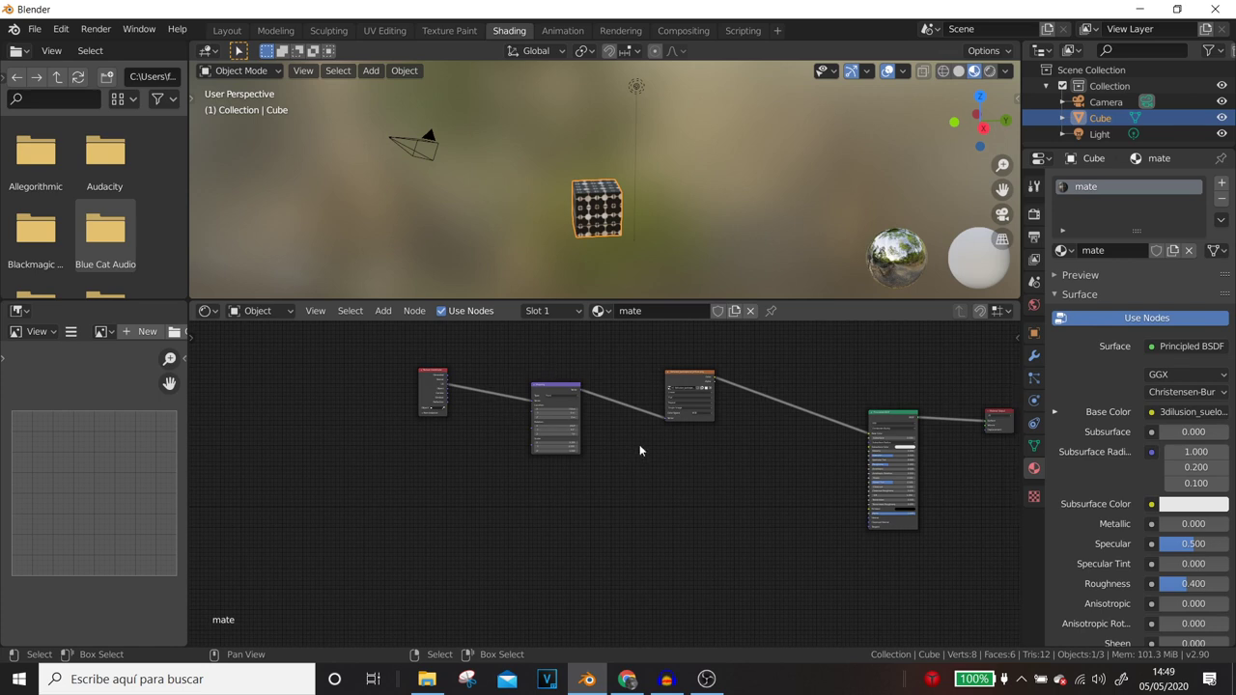
{"action": "key", "text": "Home"}
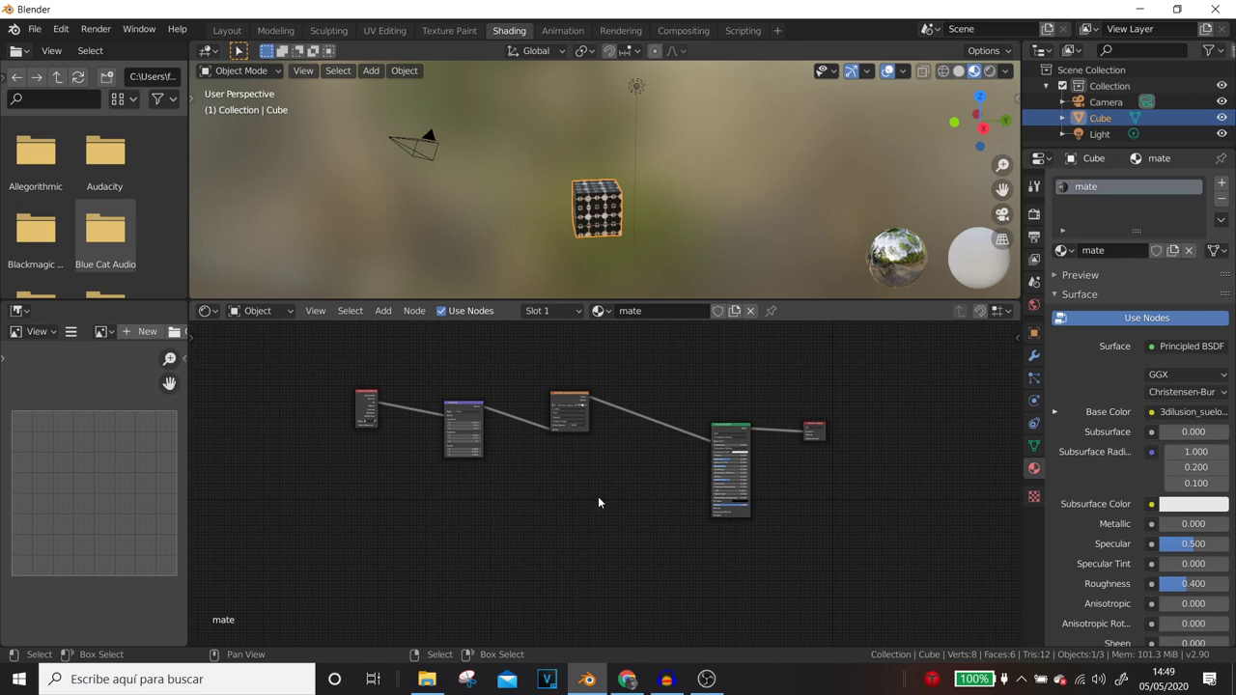
{"action": "key", "text": "ctrl+z"}
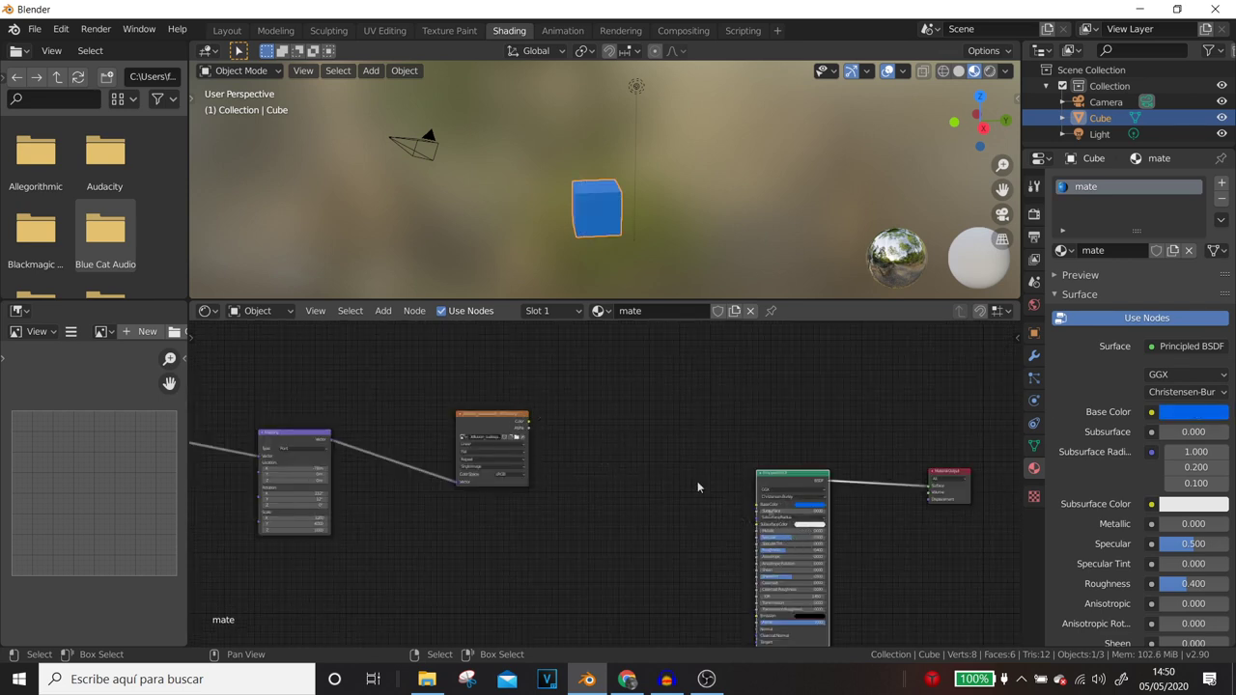
{"action": "scroll", "coordinate": [622, 495], "scroll_direction": "down", "scroll_amount": 2}
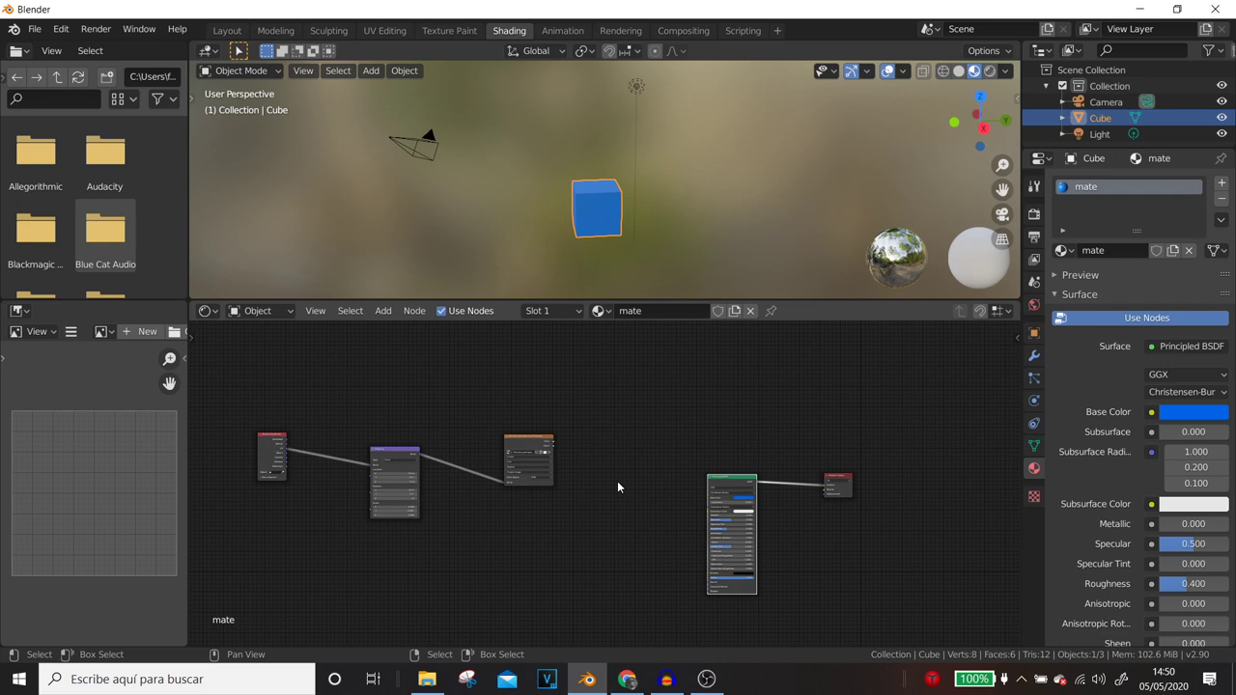
{"action": "key", "text": "alt"}
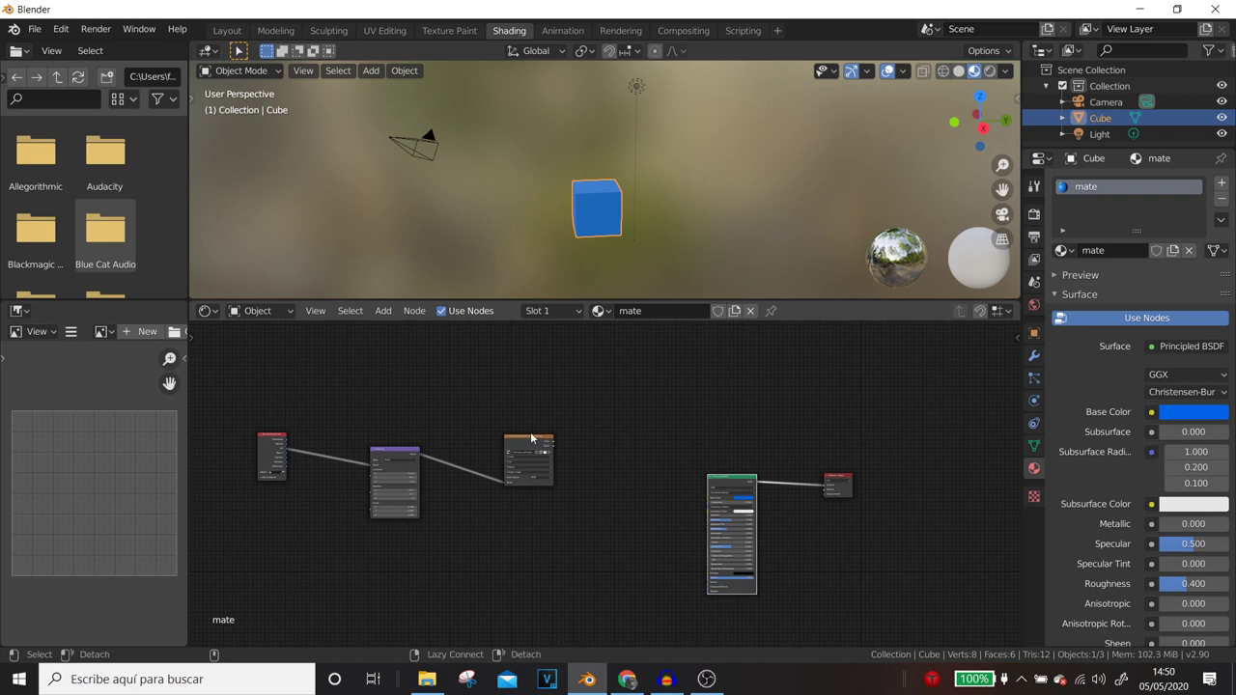
- Lazy-connect the Image Texture's Color output to the Principled BSDF's Base Color
{"action": "left_click", "coordinate": [541, 447], "text": "alt"}
{"action": "right_click_drag", "start_coordinate": [552, 446], "coordinate": [712, 501], "text": "alt"}
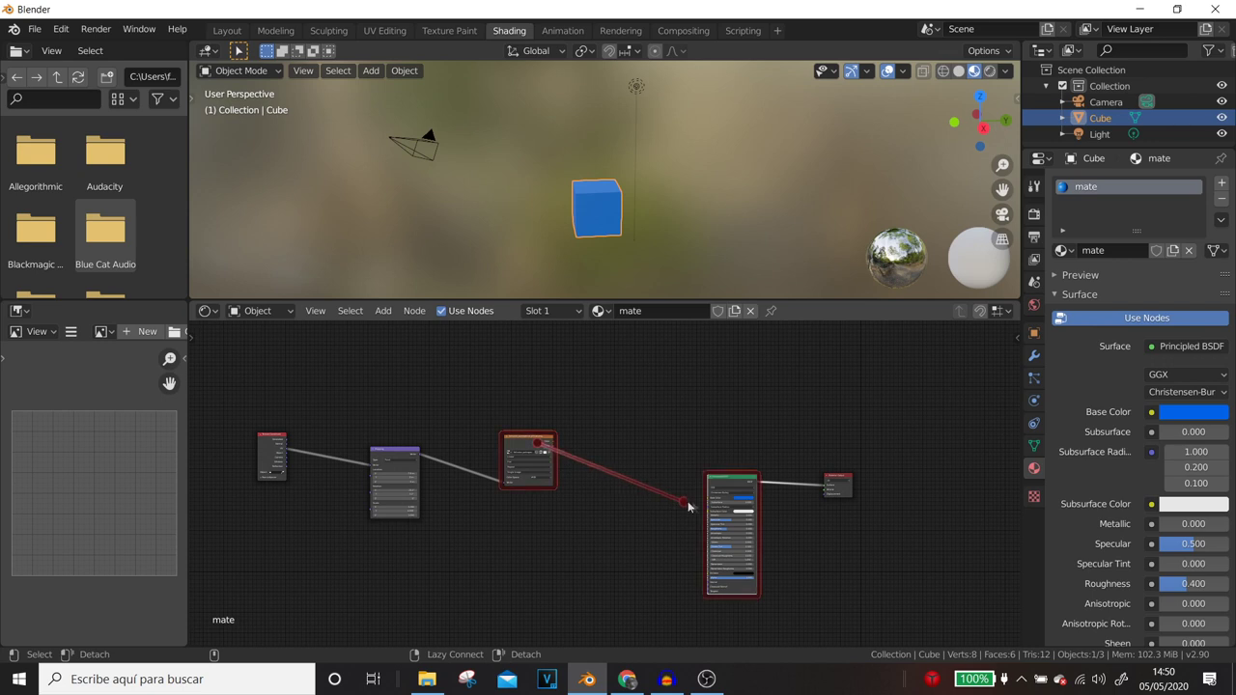
{"action": "right_click_drag", "start_coordinate": [712, 500], "coordinate": [712, 495], "text": "alt"}
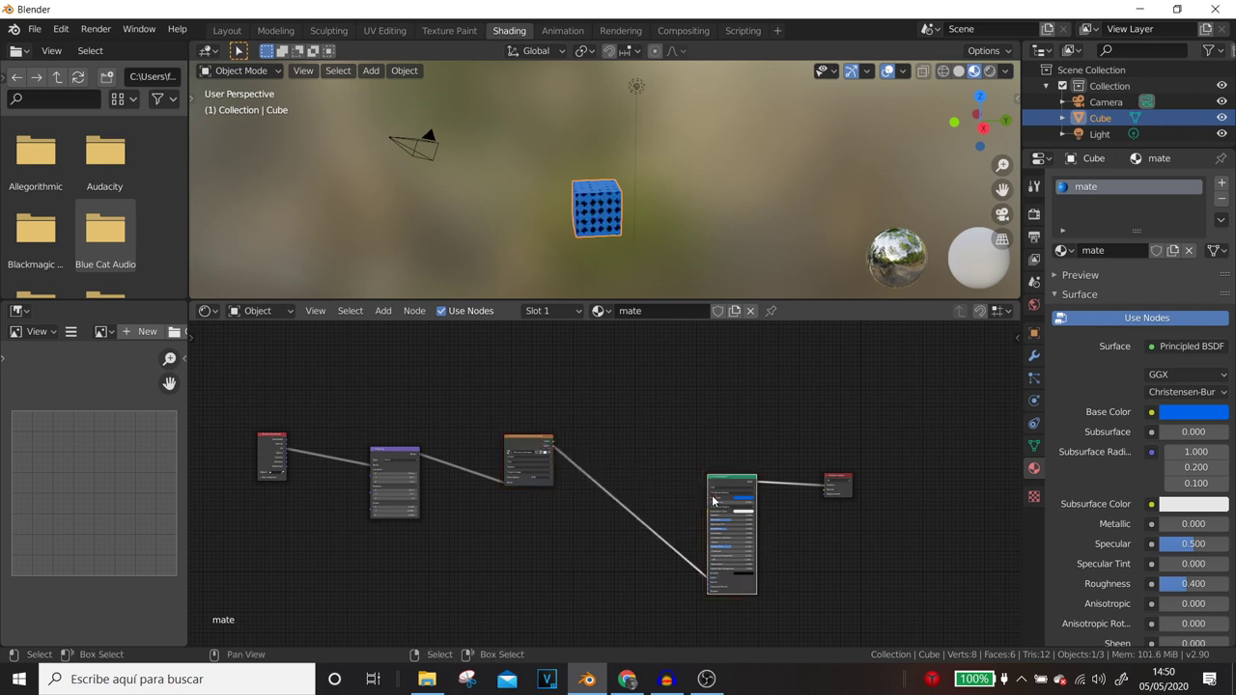
{"action": "right_click_drag", "start_coordinate": [546, 445], "coordinate": [730, 500], "text": "alt"}
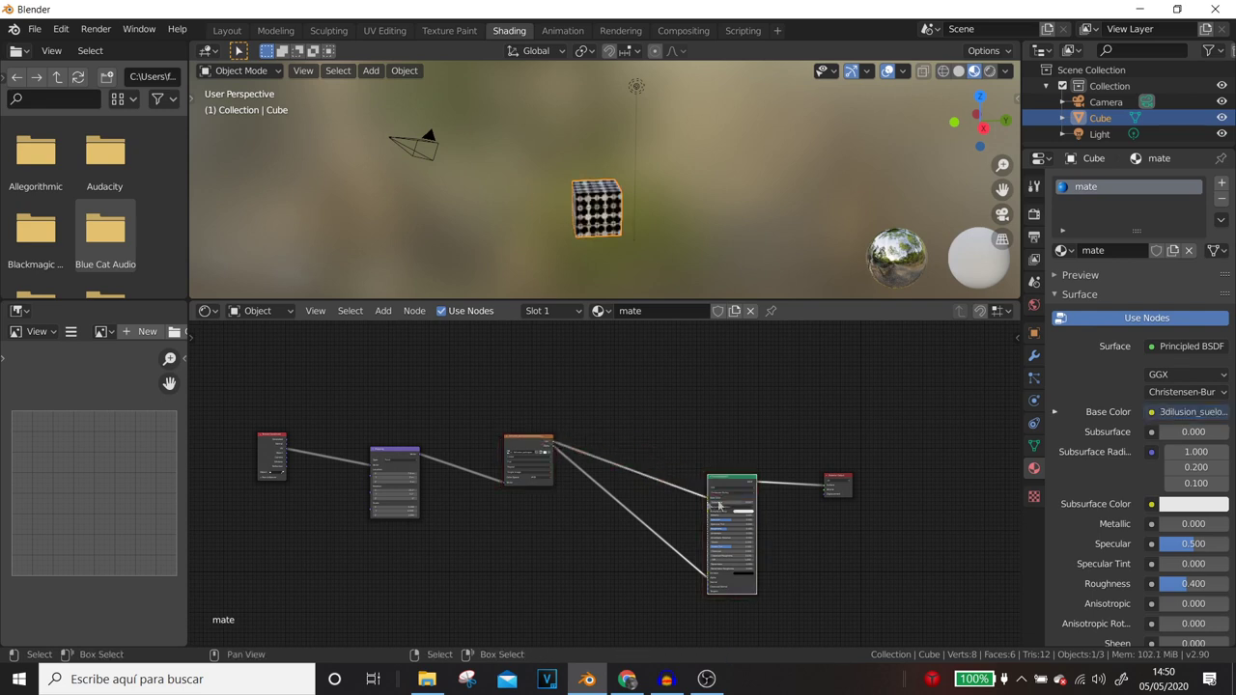
- Reframe the node view and move the Principled BSDF node up and left
{"action": "scroll", "coordinate": [545, 454], "scroll_direction": "up", "scroll_amount": 3}
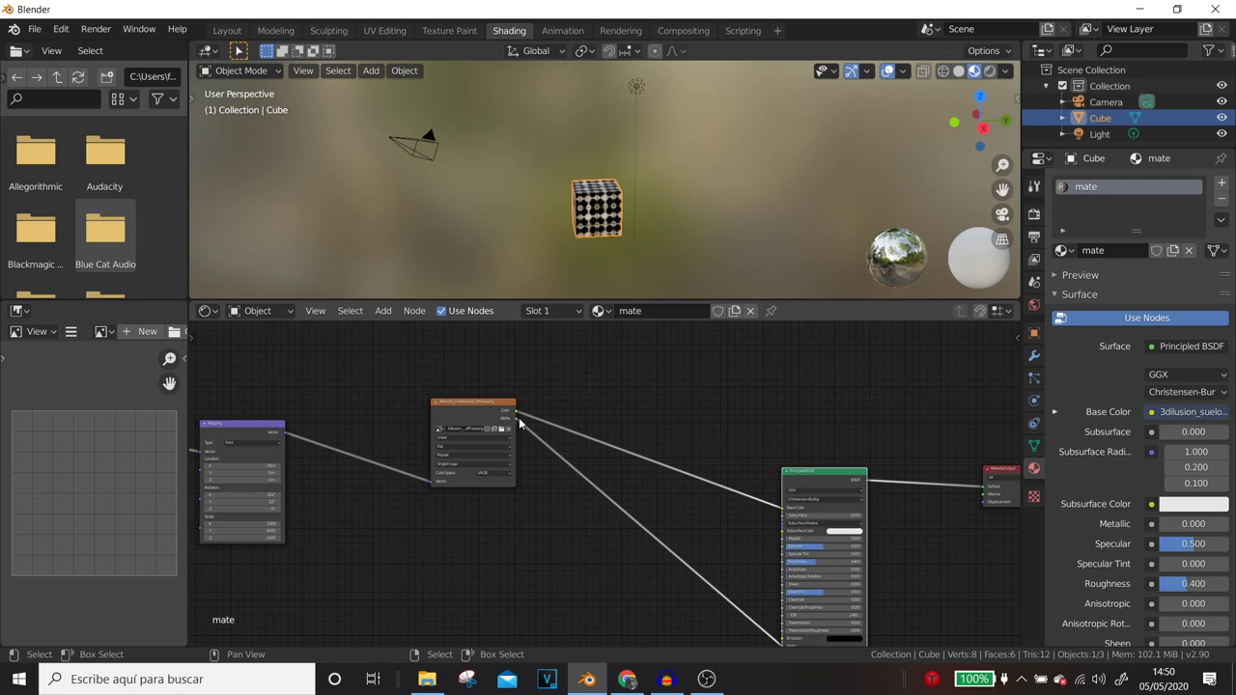
{"action": "middle_click_drag", "start_coordinate": [819, 639], "coordinate": [811, 524]}
{"action": "scroll", "coordinate": [806, 541], "scroll_direction": "up", "scroll_amount": 2}
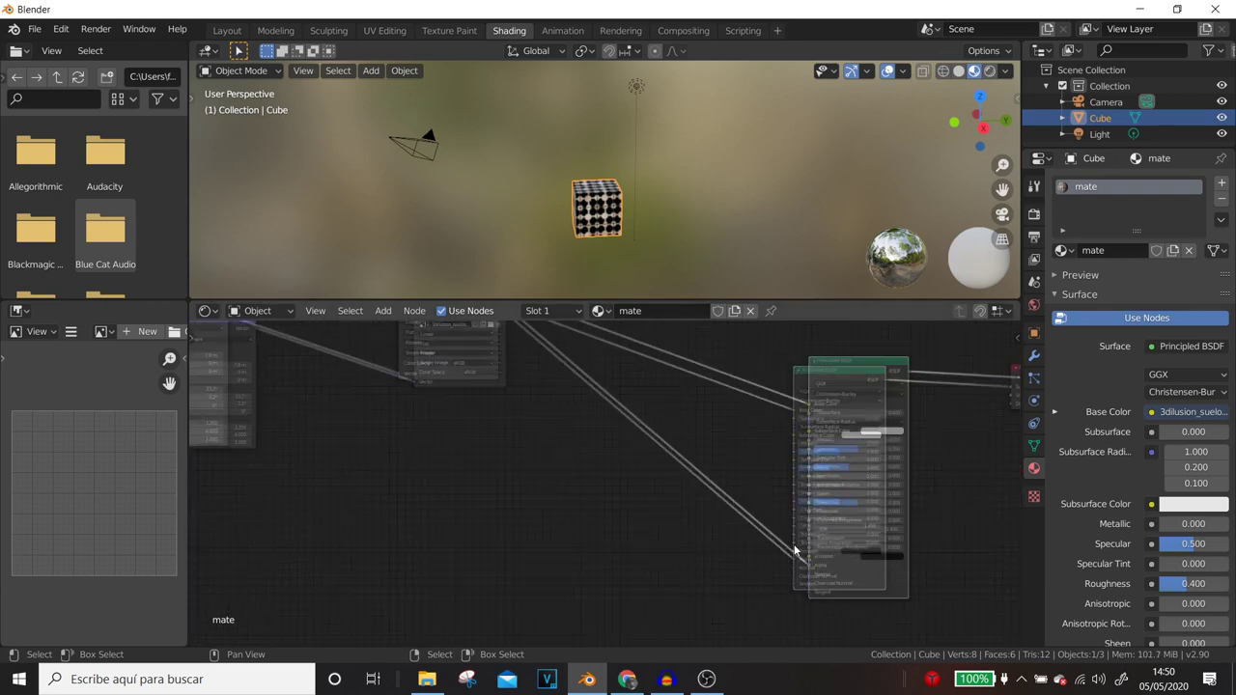
{"action": "scroll", "coordinate": [854, 584], "scroll_direction": "up", "scroll_amount": 2}
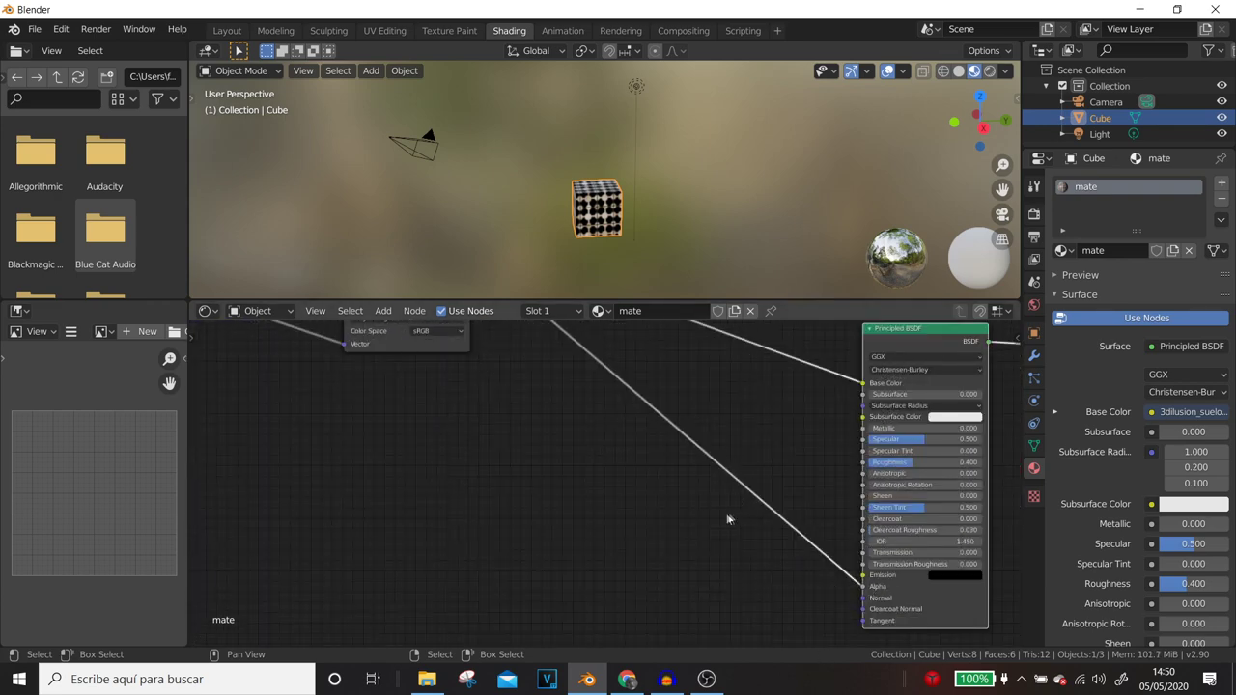
{"action": "middle_click_drag", "start_coordinate": [728, 518], "coordinate": [701, 593]}
{"action": "scroll", "coordinate": [618, 541], "scroll_direction": "down", "scroll_amount": 1}
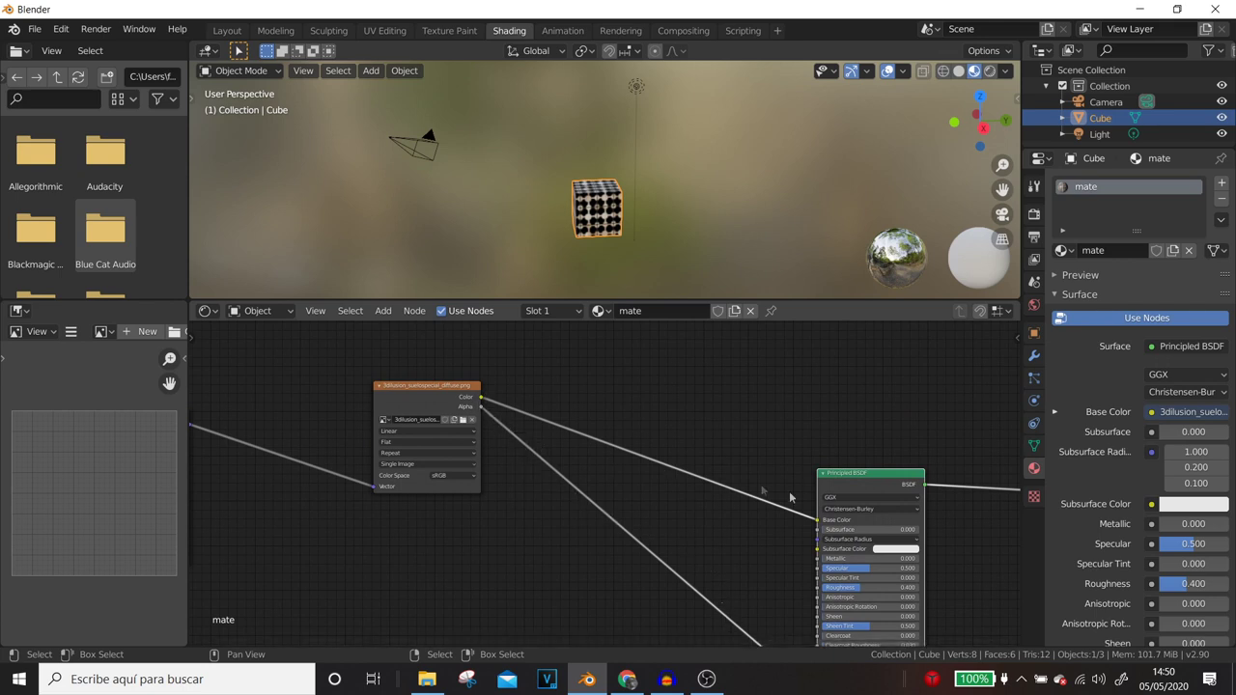
{"action": "scroll", "coordinate": [627, 533], "scroll_direction": "down", "scroll_amount": 1}
{"action": "scroll", "coordinate": [627, 537], "scroll_direction": "down", "scroll_amount": 1}
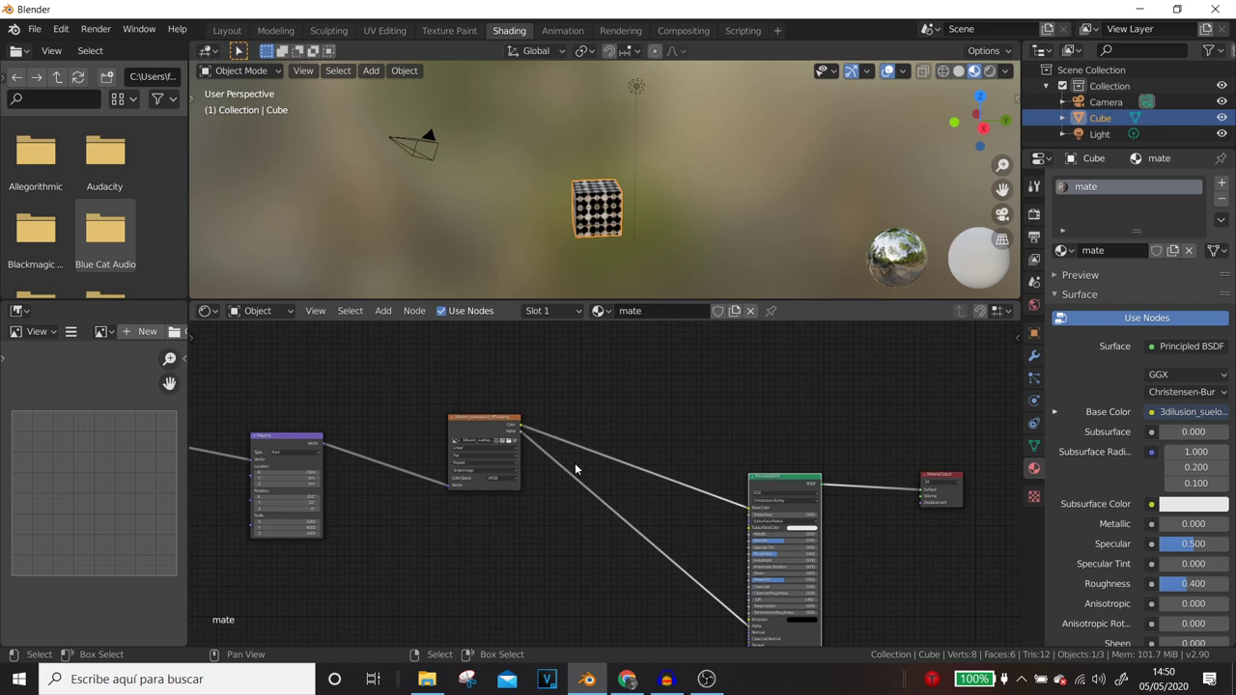
{"action": "left_click_drag", "start_coordinate": [785, 478], "coordinate": [733, 420]}
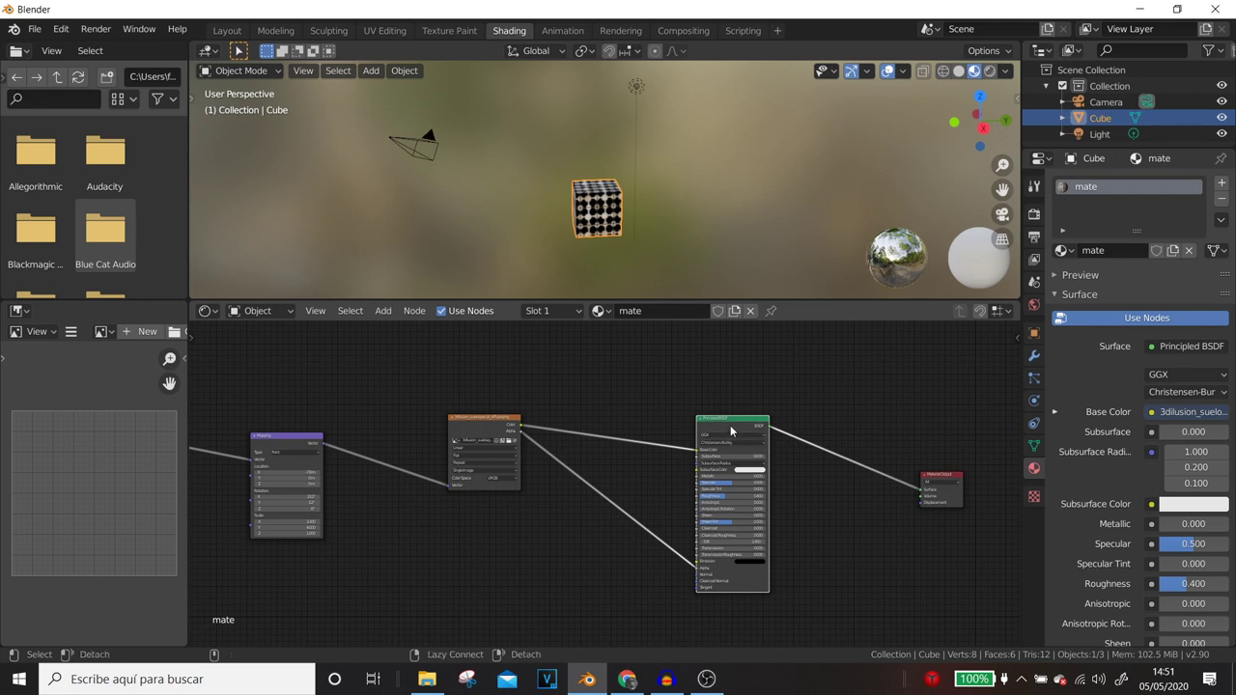
- Detach the Principled BSDF and Image Texture nodes from all their links, including the Base Color link
{"action": "left_click_drag", "start_coordinate": [728, 435], "coordinate": [722, 424], "text": "alt"}
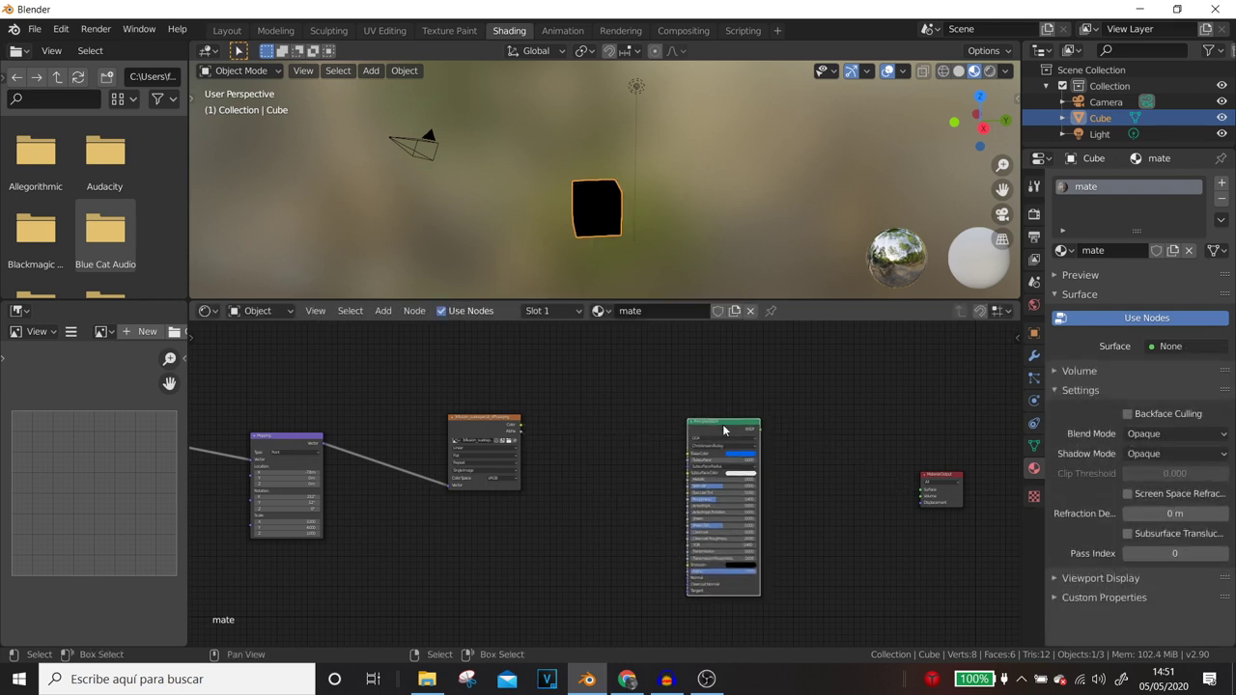
{"action": "left_click", "coordinate": [472, 424]}
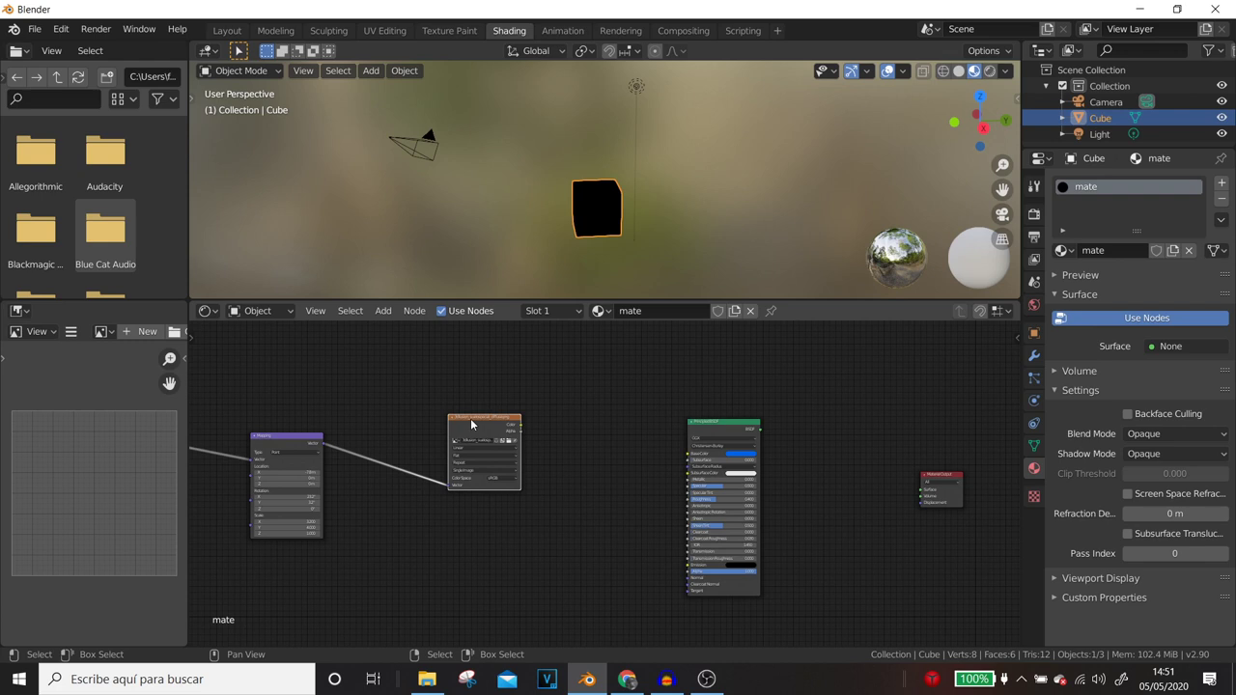
{"action": "left_click_drag", "start_coordinate": [471, 418], "coordinate": [488, 420], "text": "alt"}
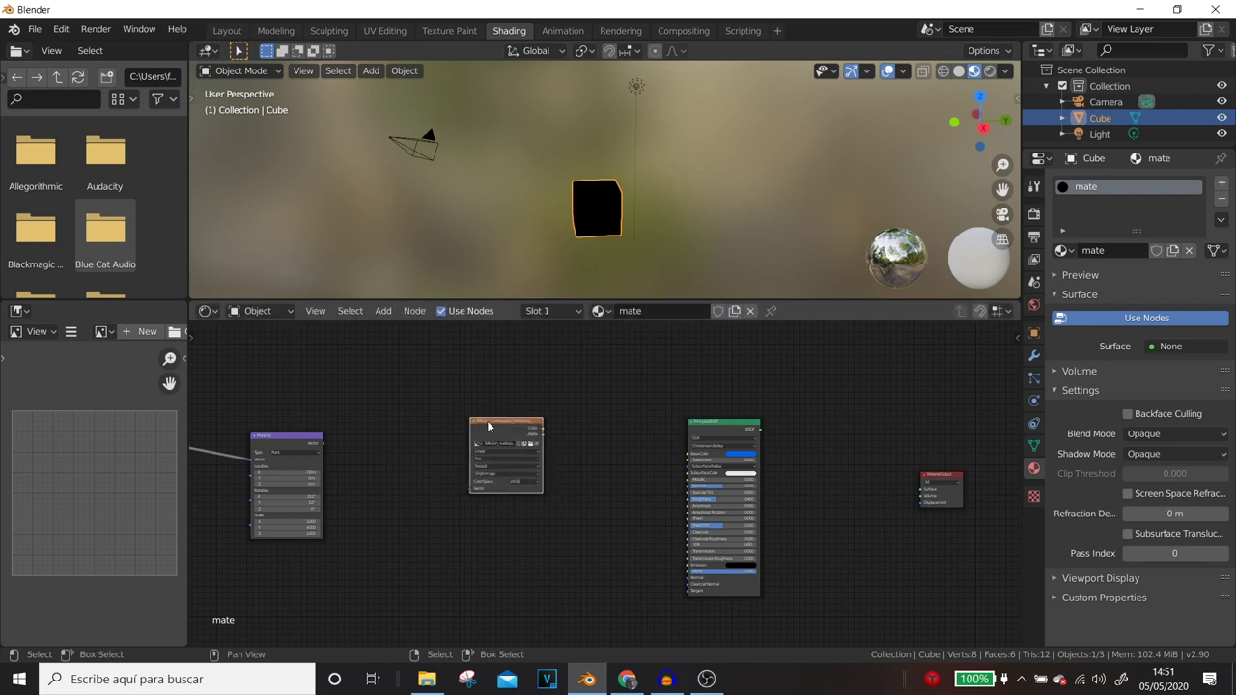
{"action": "scroll", "coordinate": [590, 461], "scroll_direction": "up", "scroll_amount": 2}
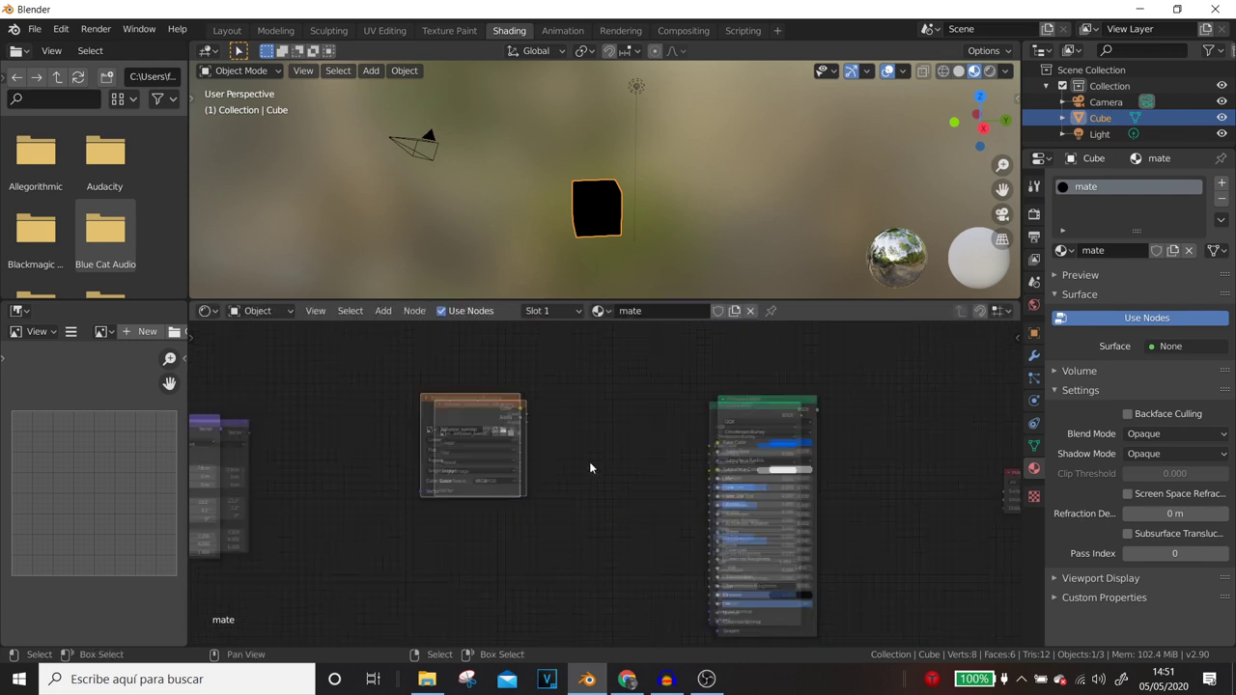
{"action": "left_click_drag", "start_coordinate": [513, 402], "coordinate": [726, 439]}
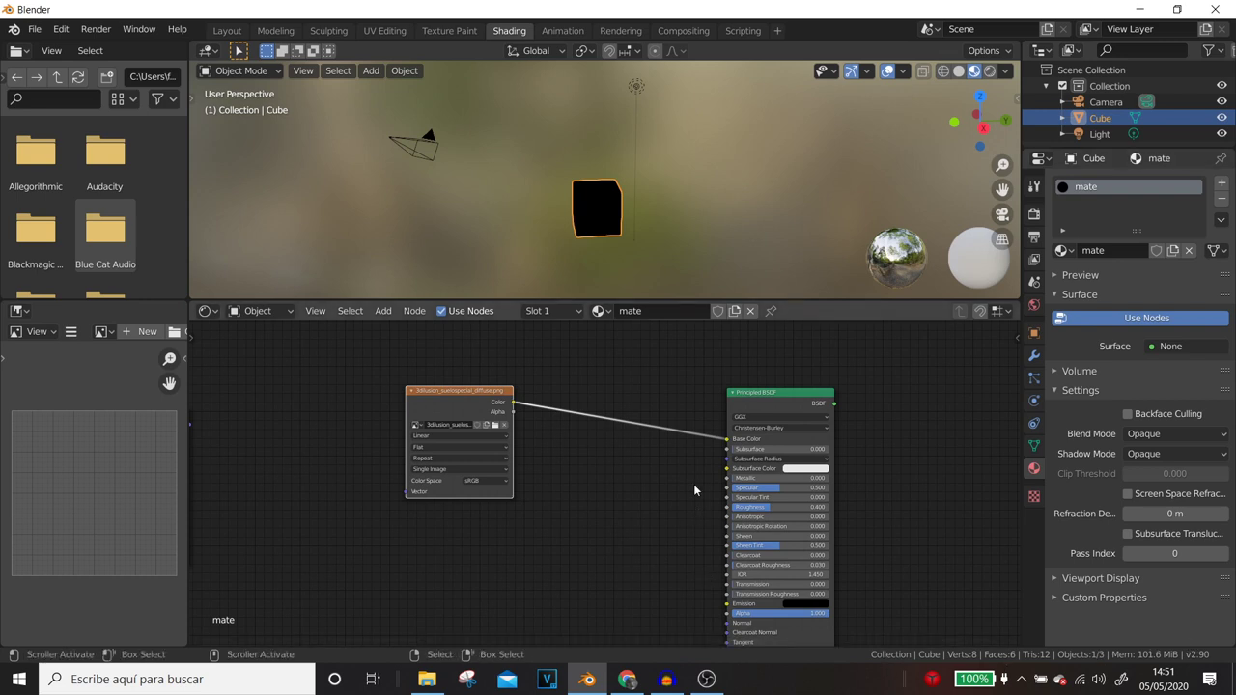
{"action": "scroll", "coordinate": [694, 491], "scroll_direction": "down", "scroll_amount": 1}
{"action": "left_click_drag", "start_coordinate": [711, 445], "coordinate": [681, 450]}
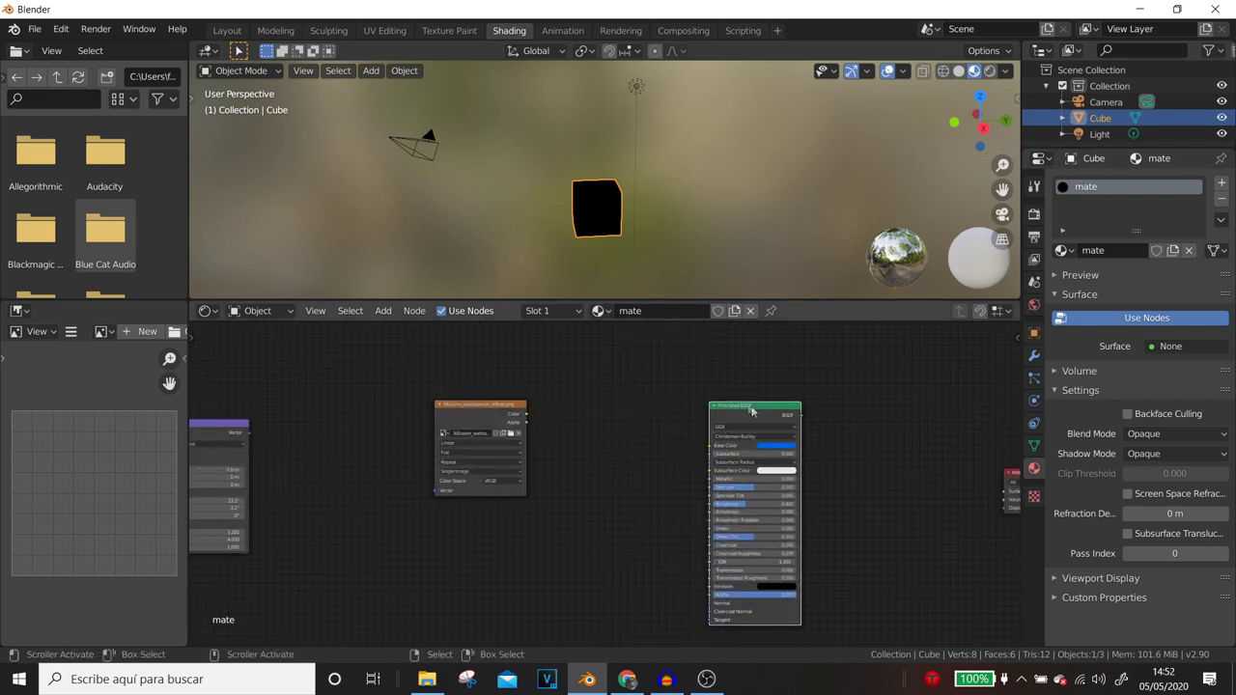
- Shift the Principled BSDF left, bring the Material Output into view and select it
{"action": "left_click_drag", "start_coordinate": [752, 412], "coordinate": [717, 406]}
{"action": "scroll", "coordinate": [717, 406], "scroll_direction": "down", "scroll_amount": 1}
{"action": "middle_click_drag", "start_coordinate": [779, 489], "coordinate": [626, 462], "text": "ctrl"}
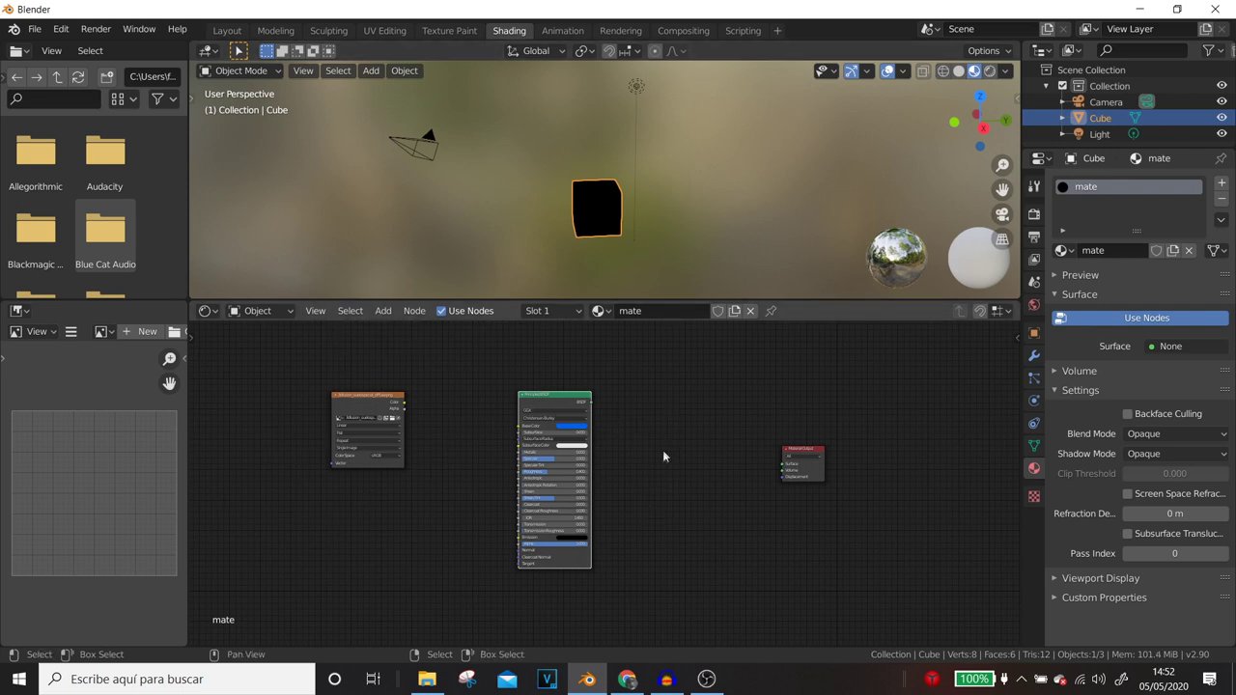
{"action": "scroll", "coordinate": [667, 446], "scroll_direction": "up", "scroll_amount": 1}
{"action": "scroll", "coordinate": [663, 452], "scroll_direction": "up", "scroll_amount": 1}
{"action": "left_click", "coordinate": [879, 446], "text": "shift"}
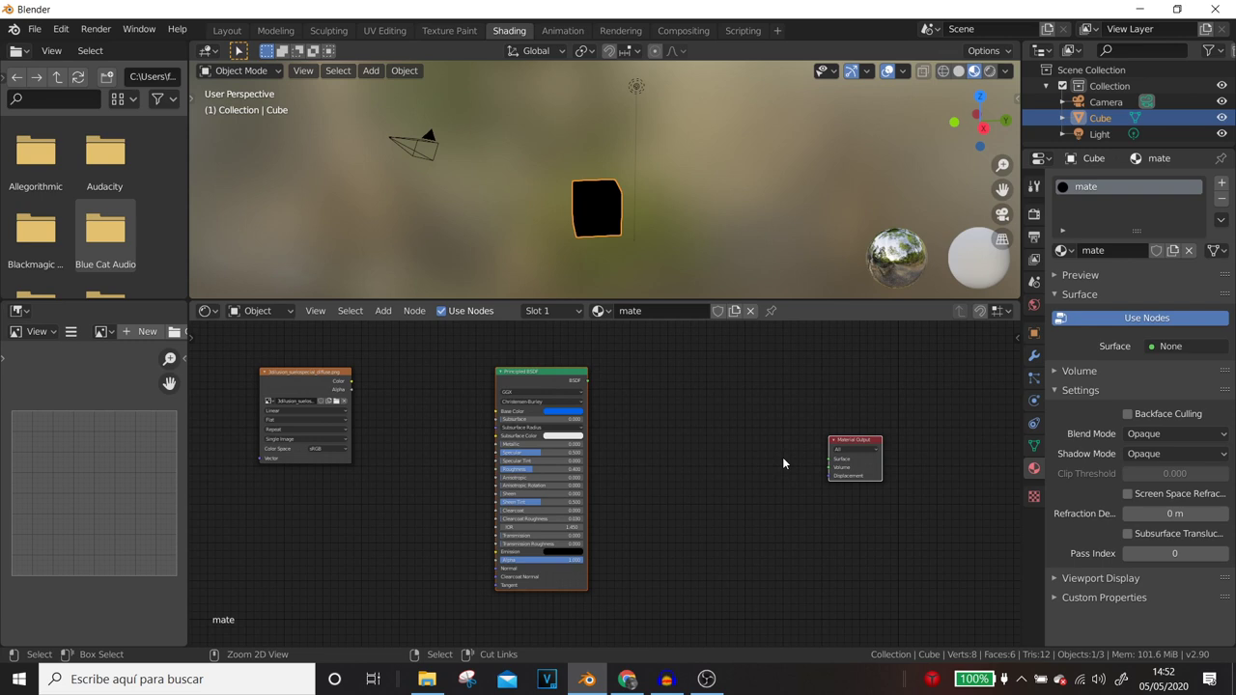
- Insert a Mix Shader after the Principled BSDF with Ctrl+0 and move it right
{"action": "key", "text": "ctrl+0"}
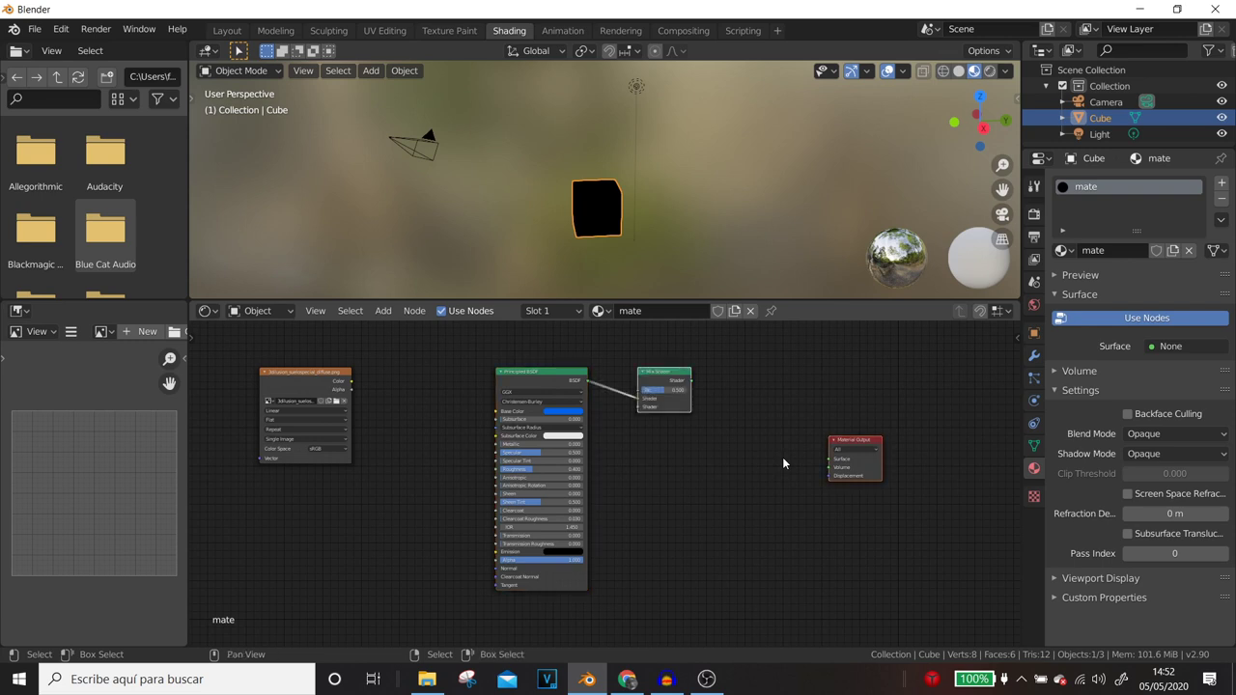
{"action": "left_click", "coordinate": [666, 371]}
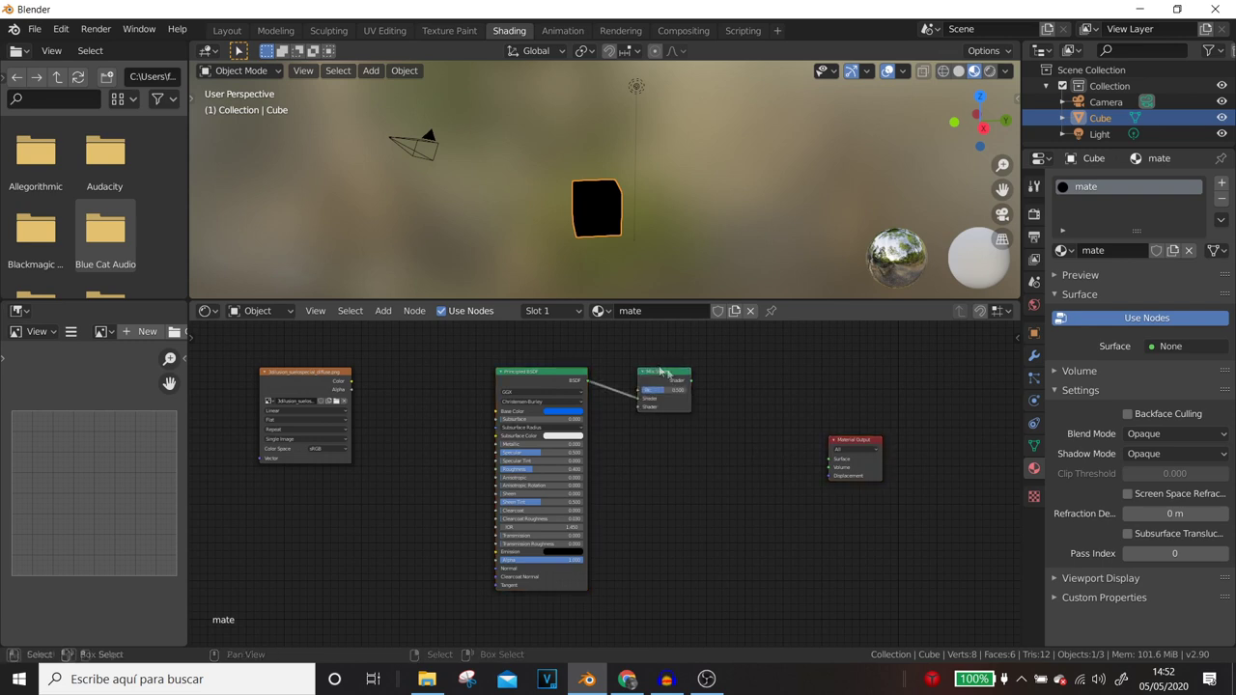
{"action": "left_click_drag", "start_coordinate": [672, 371], "coordinate": [749, 396]}
{"action": "scroll", "coordinate": [731, 393], "scroll_direction": "up", "scroll_amount": 2}
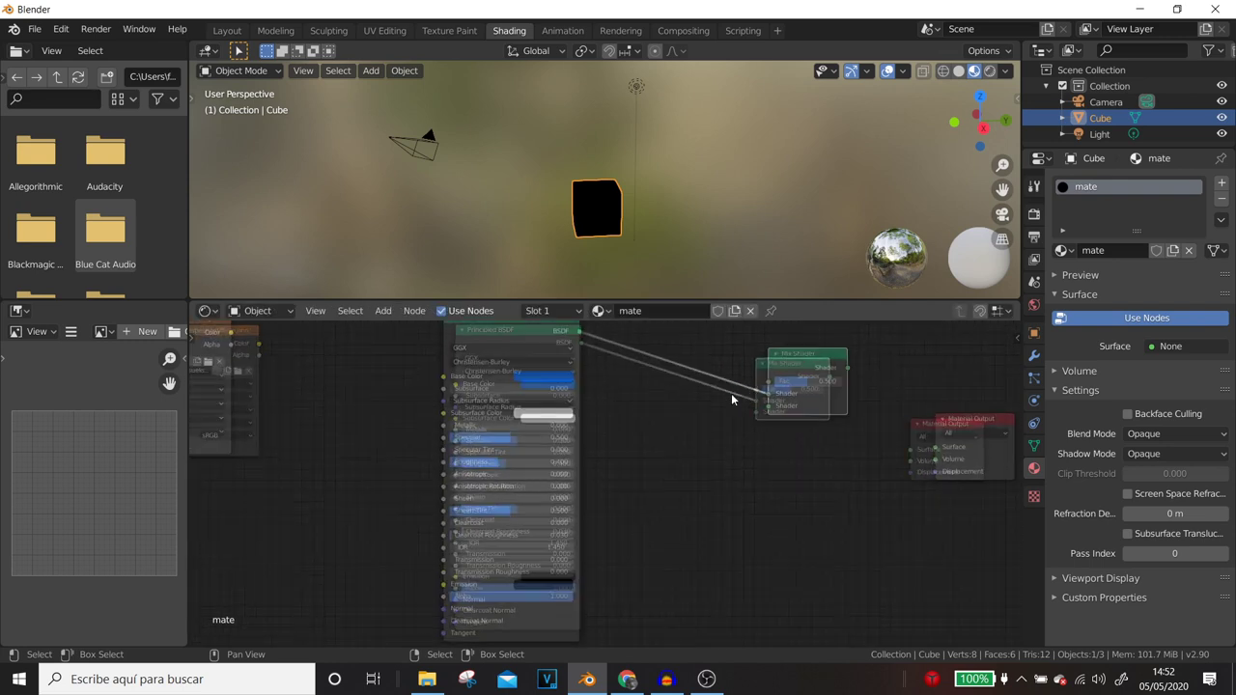
{"action": "middle_click_drag", "start_coordinate": [764, 430], "coordinate": [700, 520]}
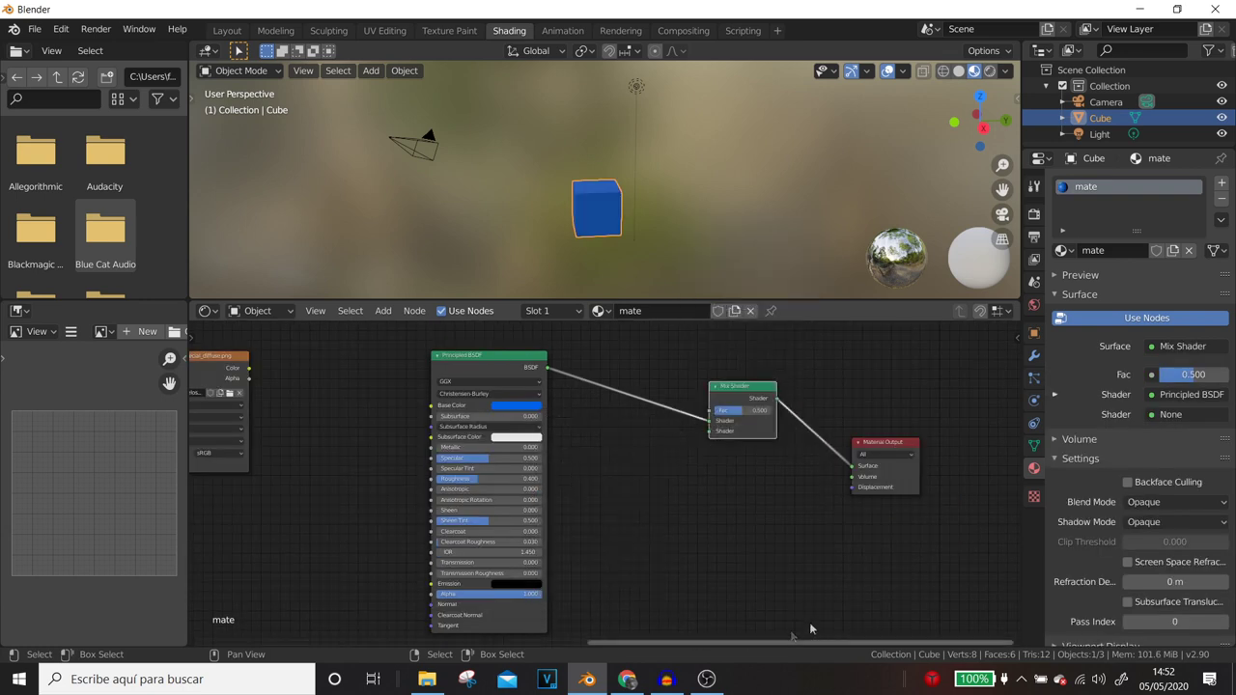
- Add an Emission shader into the Mix Shader's second Shader input, then frame all nodes
{"action": "key", "text": "shift+a"}
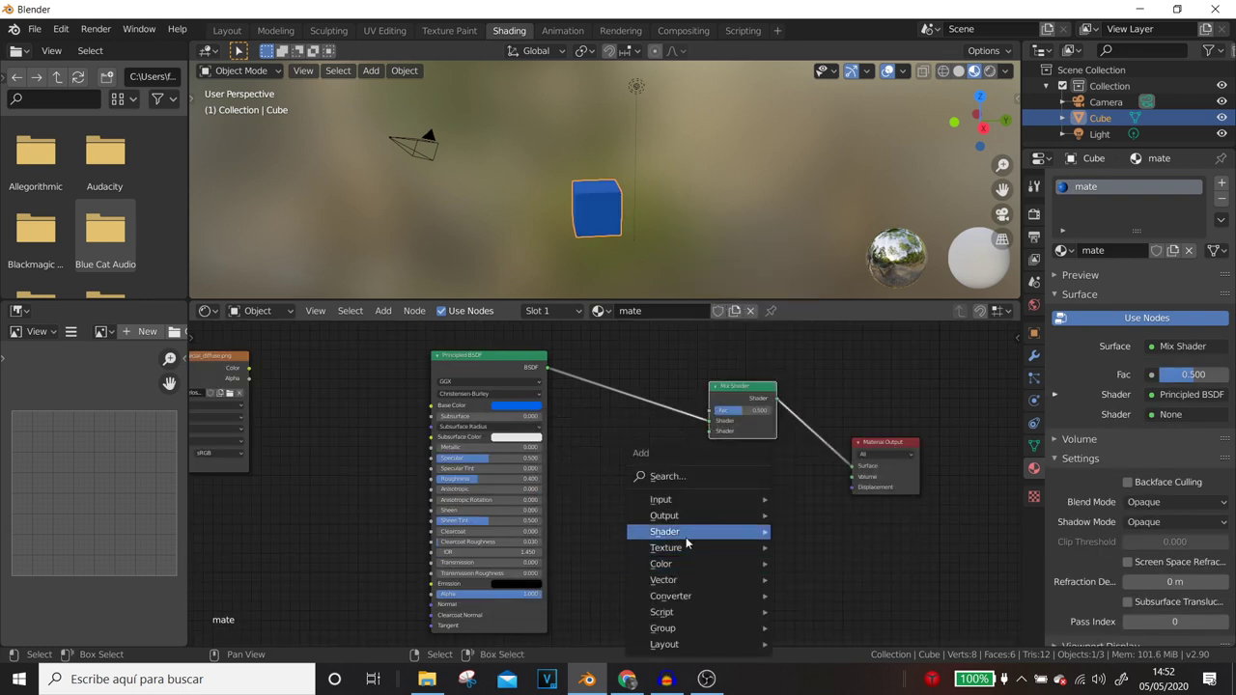
{"action": "left_click", "coordinate": [813, 305]}
{"action": "left_click", "coordinate": [678, 461]}
{"action": "left_click_drag", "start_coordinate": [673, 465], "coordinate": [711, 430]}
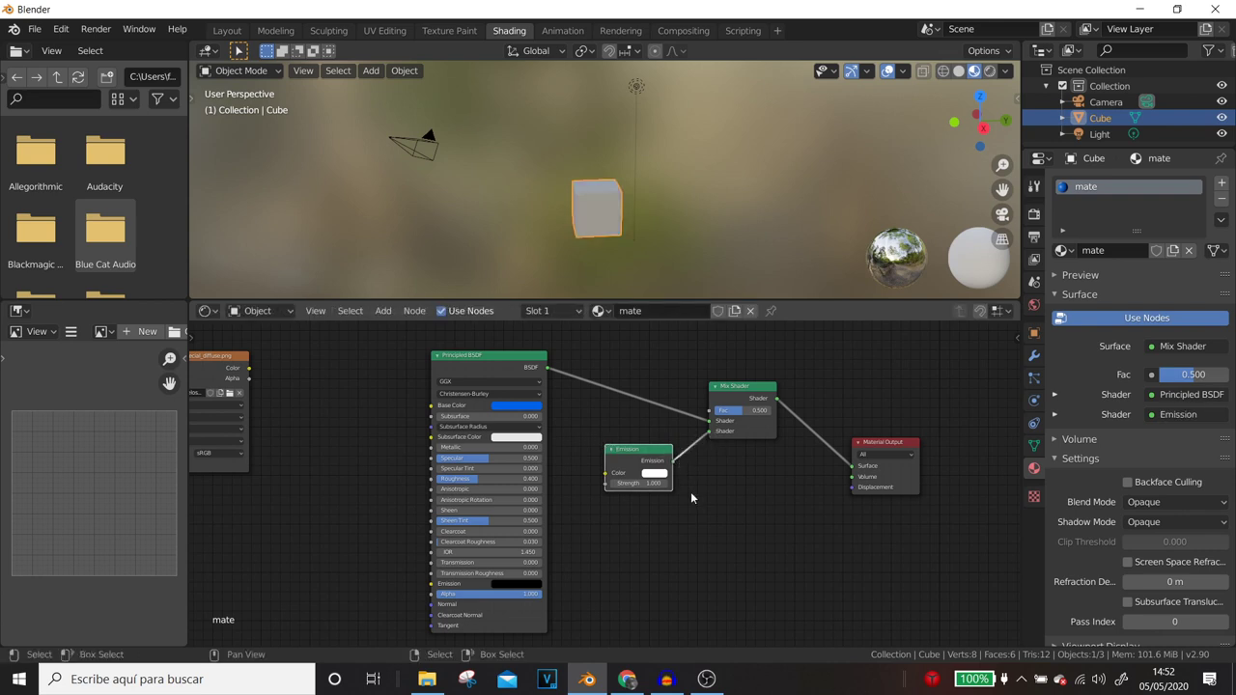
{"action": "scroll", "coordinate": [689, 492], "scroll_direction": "up", "scroll_amount": 2}
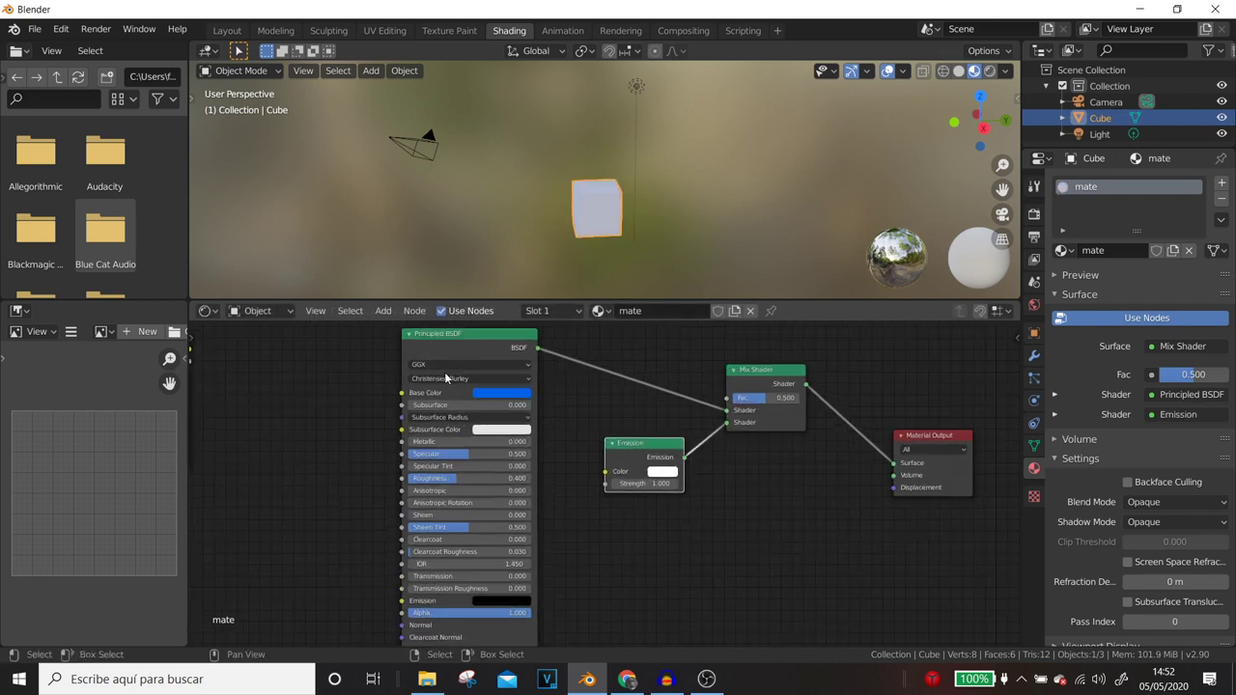
{"action": "key", "text": "Home"}
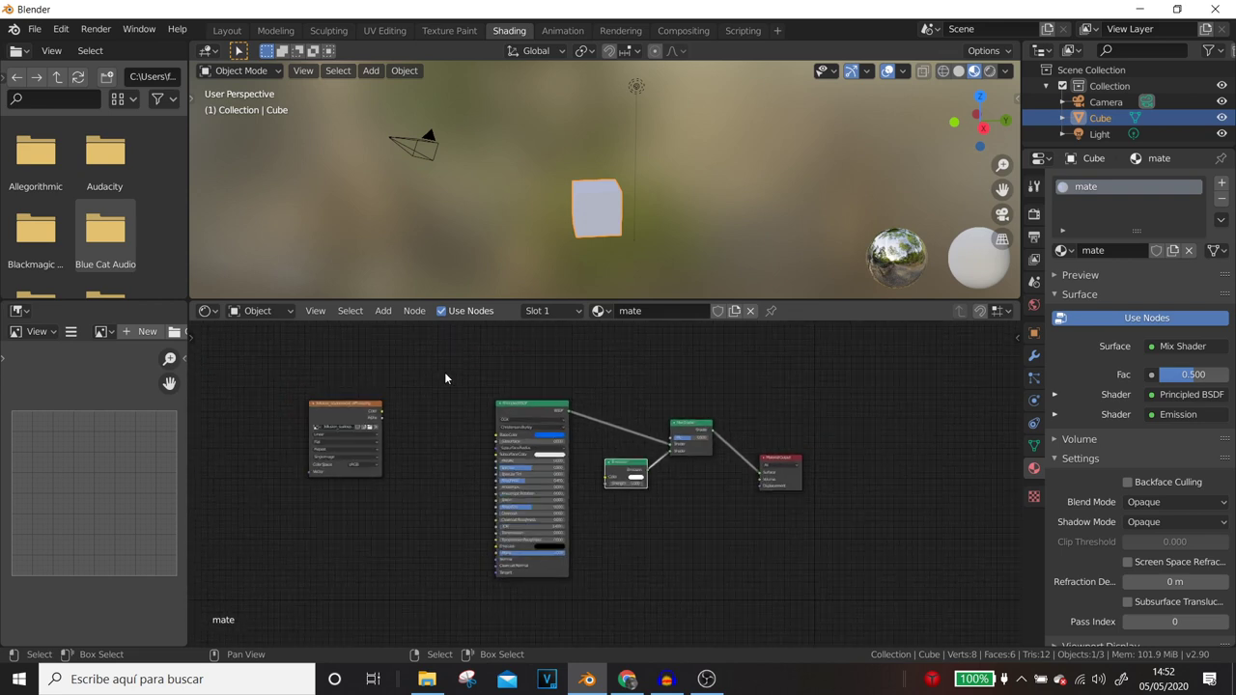
{"action": "middle_click_drag", "start_coordinate": [654, 503], "coordinate": [871, 474]}
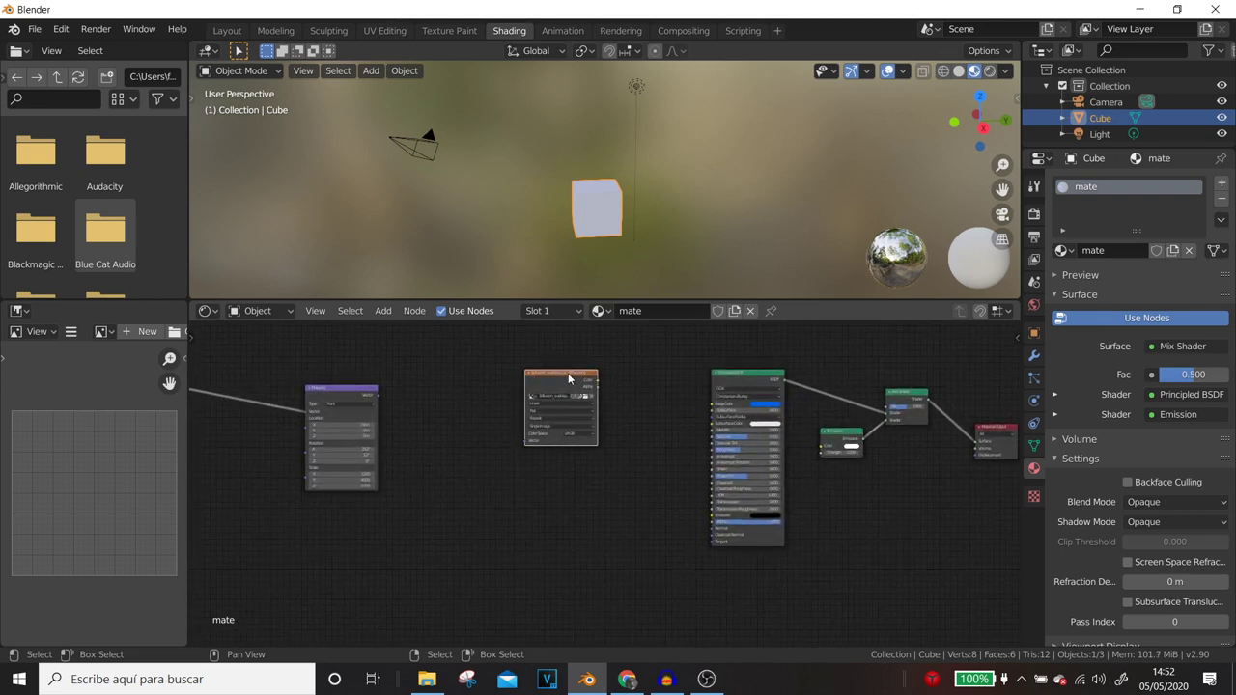
{"action": "key", "text": "ctrl"}
- Add a colour Mix node after the image texture and connect its output to Base Color
{"action": "left_click", "coordinate": [568, 372], "text": "ctrl+shift"}
{"action": "scroll", "coordinate": [697, 413], "scroll_direction": "up", "scroll_amount": 2}
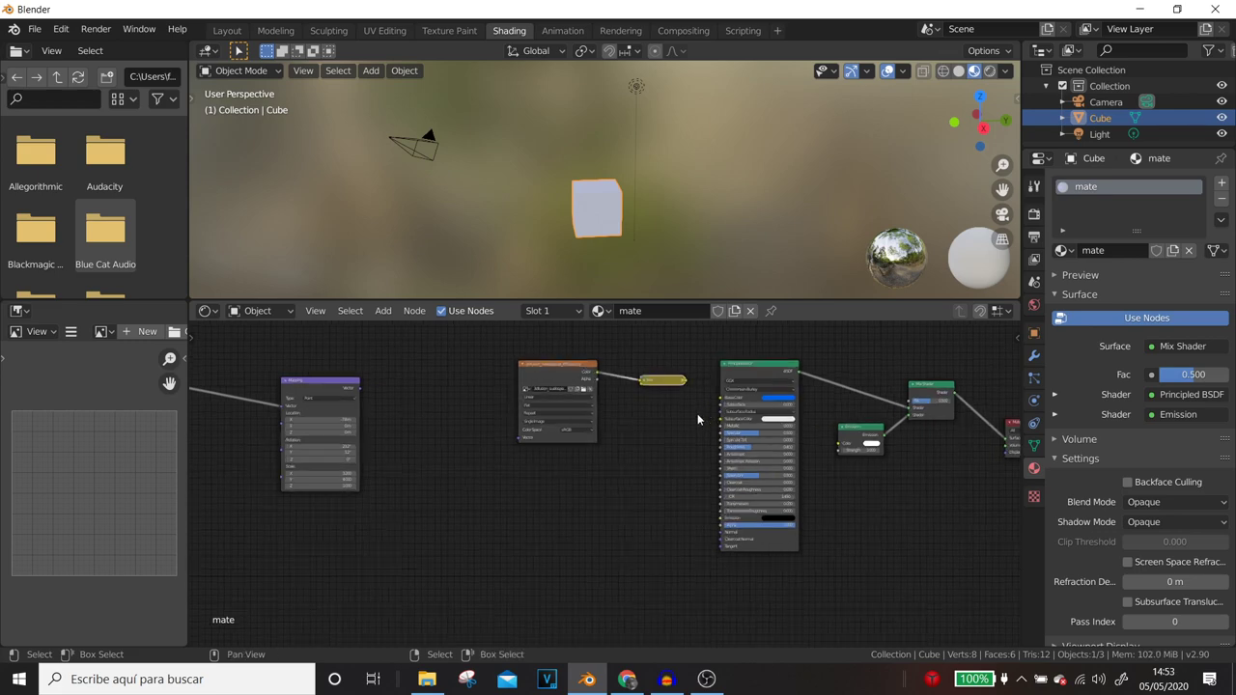
{"action": "scroll", "coordinate": [605, 499], "scroll_direction": "up", "scroll_amount": 1}
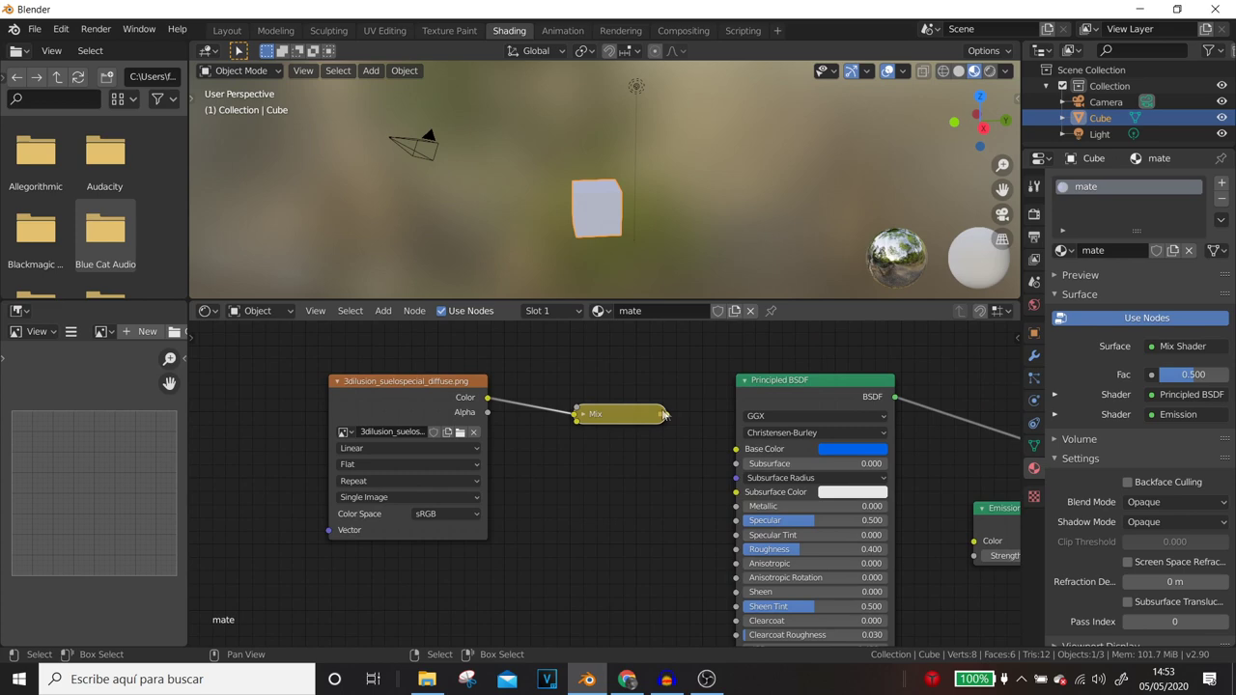
{"action": "left_click_drag", "start_coordinate": [665, 417], "coordinate": [736, 449]}
- Move the floor Image Texture node further left, away from the Mix node
{"action": "left_click_drag", "start_coordinate": [440, 381], "coordinate": [384, 376]}
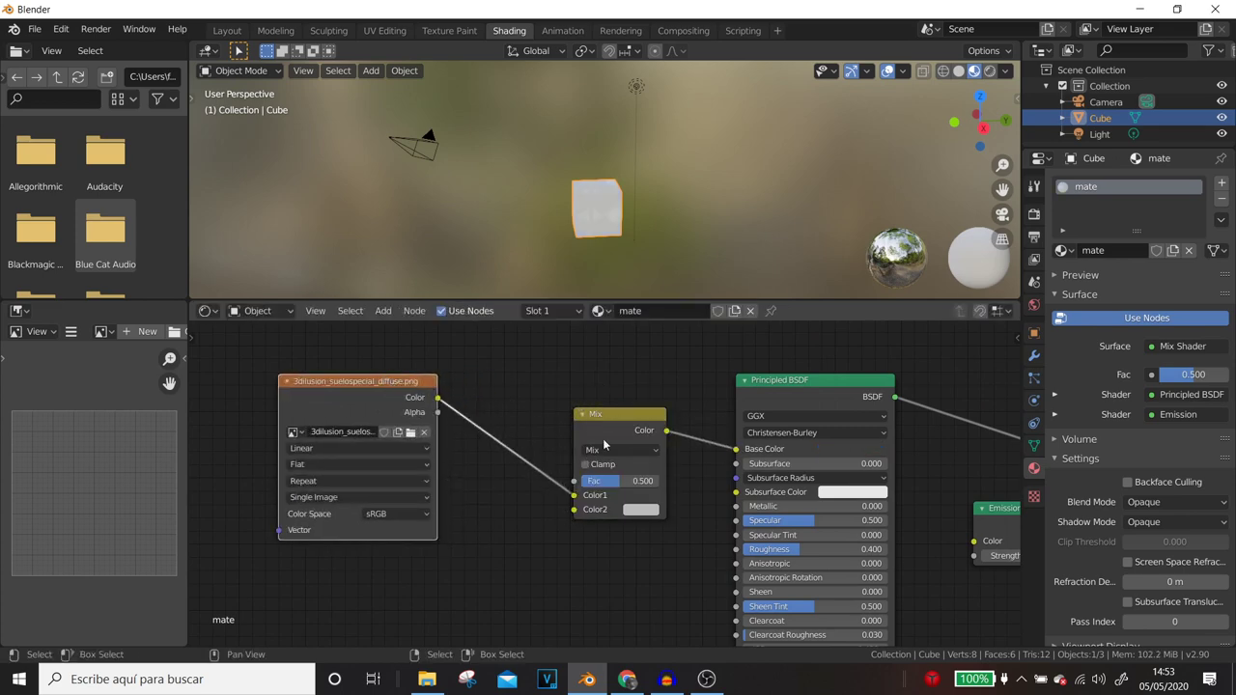
{"action": "scroll", "coordinate": [596, 480], "scroll_direction": "down", "scroll_amount": 1}
{"action": "scroll", "coordinate": [596, 480], "scroll_direction": "down", "scroll_amount": 1}
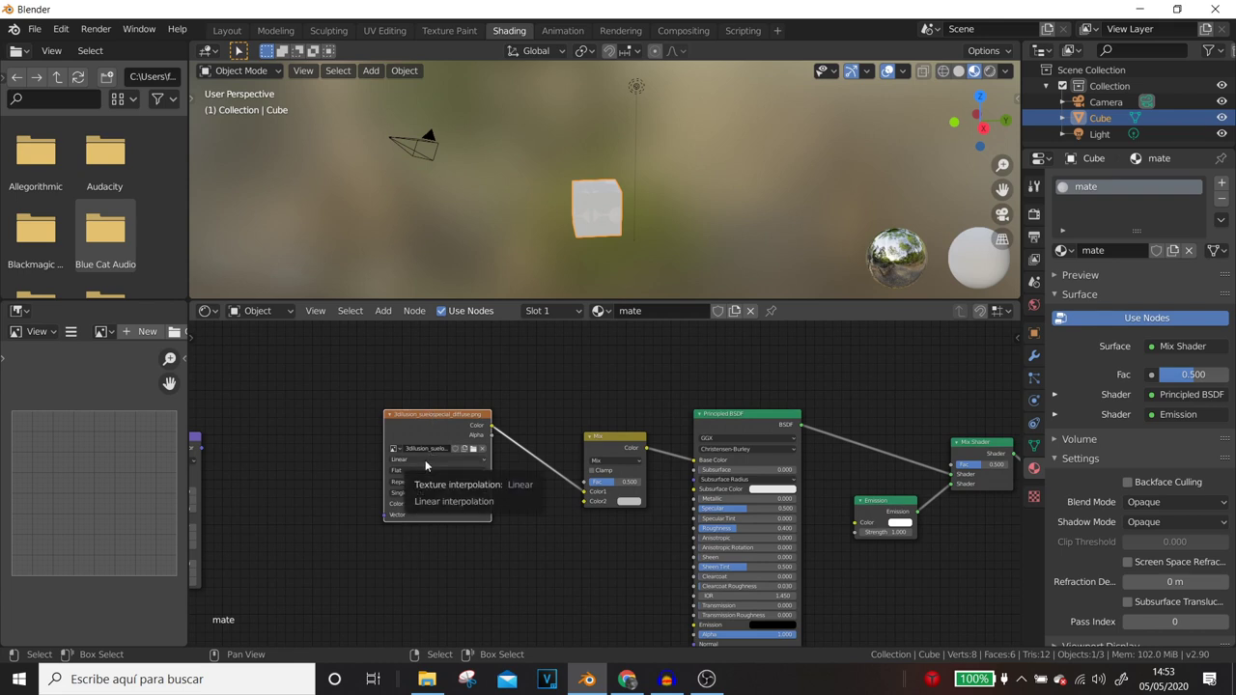
{"action": "scroll", "coordinate": [425, 460], "scroll_direction": "down", "scroll_amount": 2}
{"action": "scroll", "coordinate": [513, 535], "scroll_direction": "up", "scroll_amount": 1}
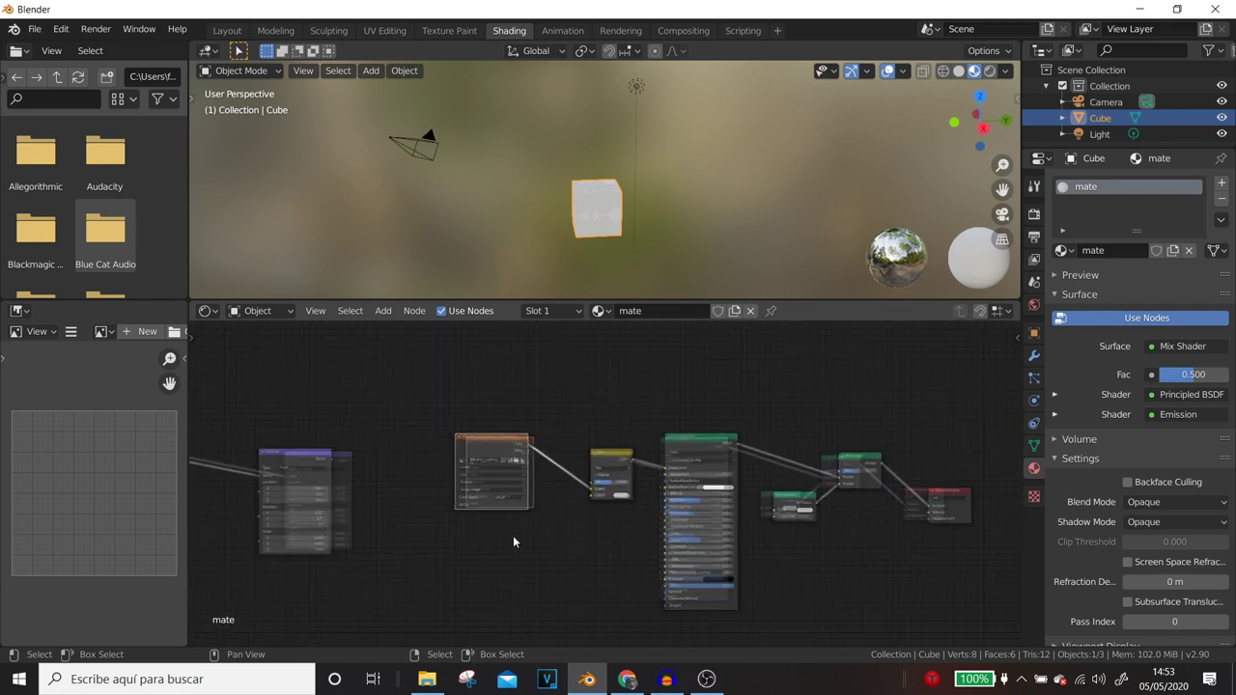
{"action": "scroll", "coordinate": [525, 548], "scroll_direction": "up", "scroll_amount": 1}
{"action": "scroll", "coordinate": [525, 547], "scroll_direction": "up", "scroll_amount": 1}
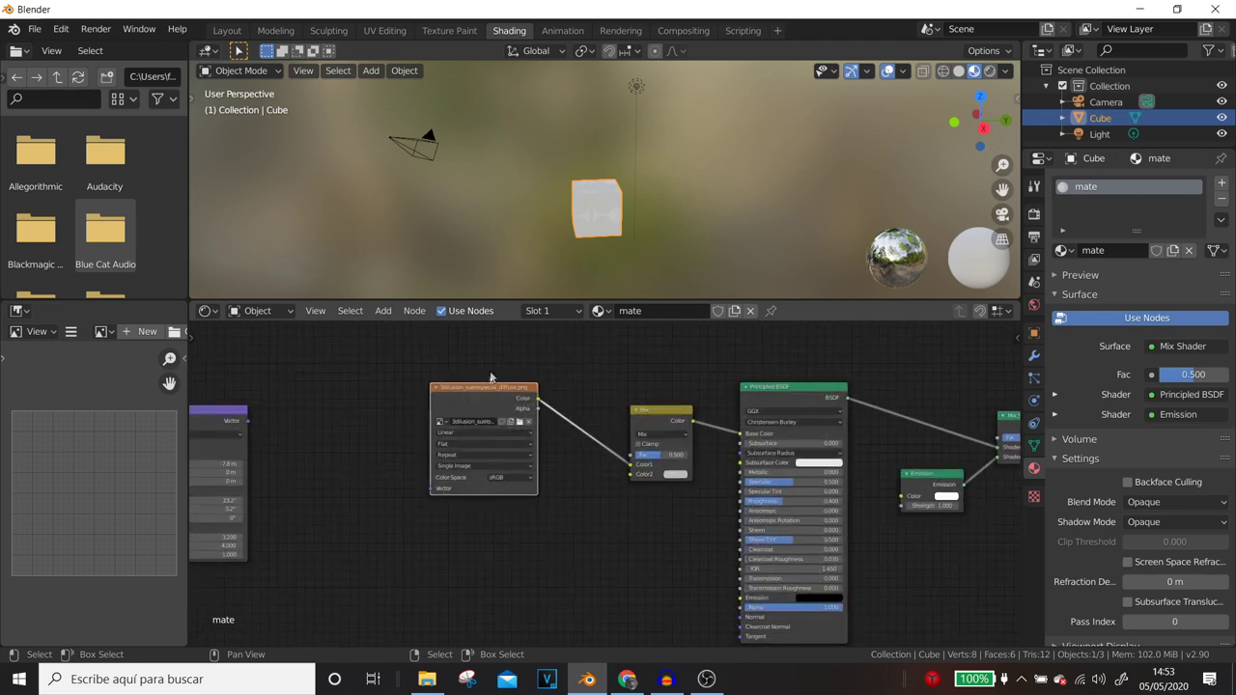
{"action": "left_click_drag", "start_coordinate": [479, 384], "coordinate": [402, 409]}
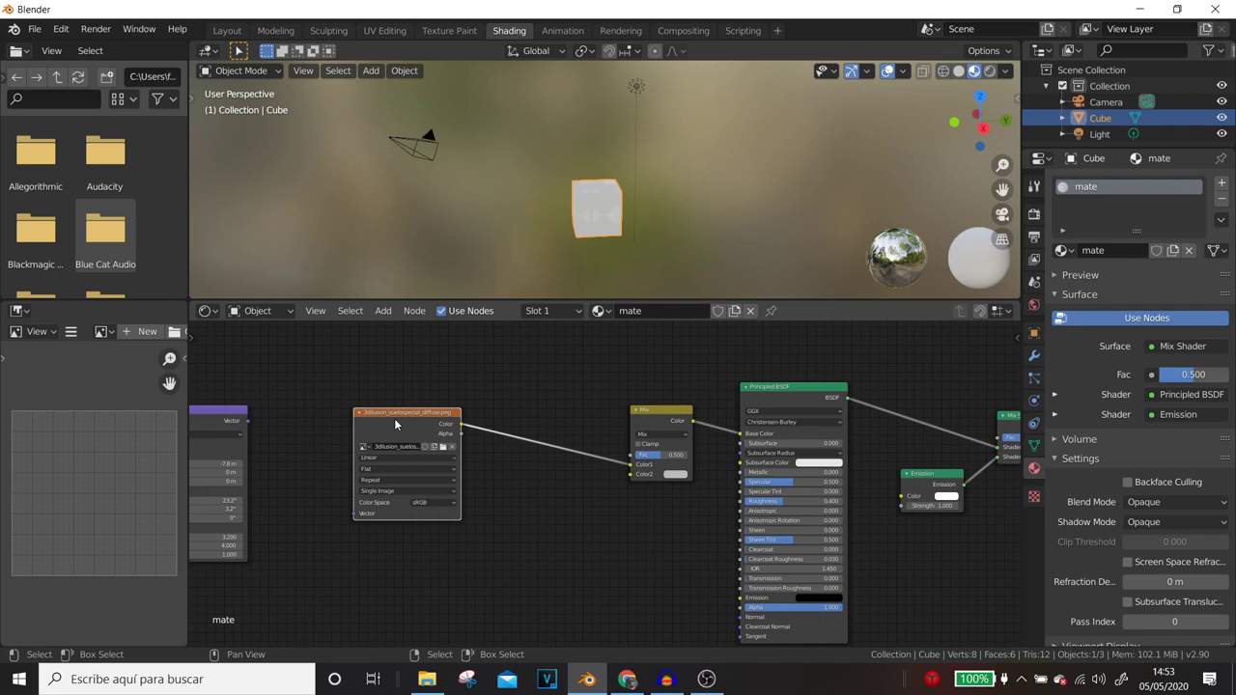
- Add Math nodes, expand one and switch its operation from Multiply to Add
{"action": "key", "text": "ctrl+shift+z"}
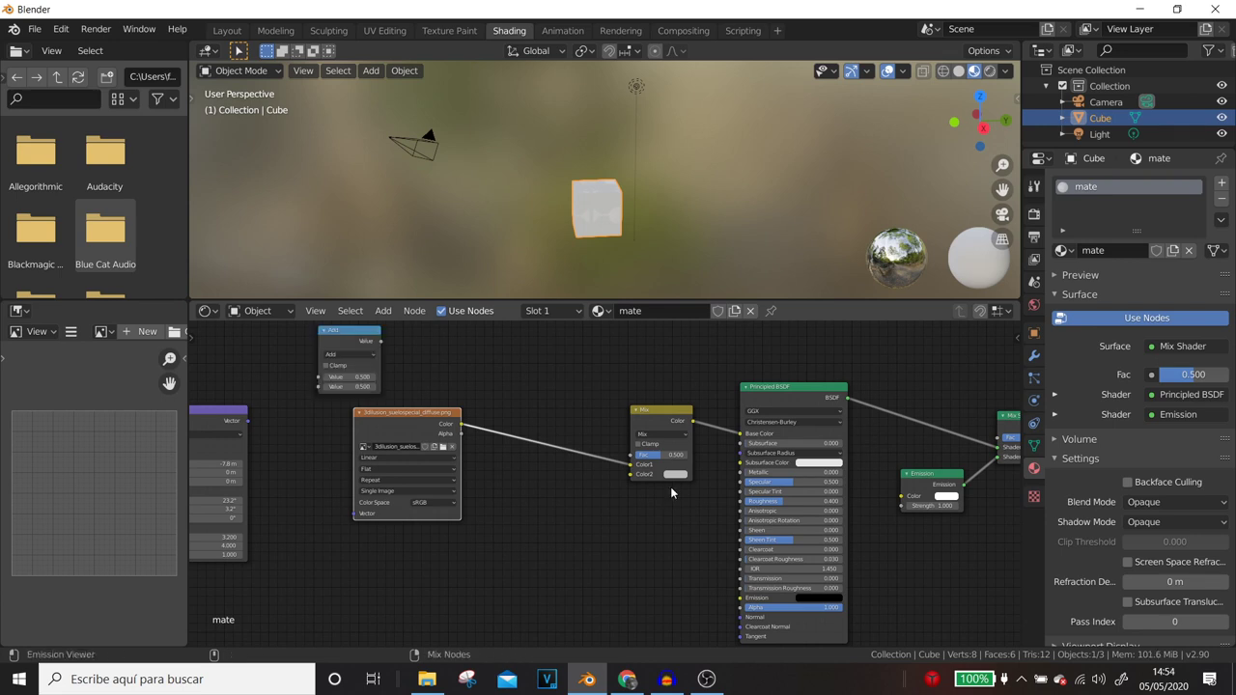
{"action": "key", "text": "ctrl+shift+z"}
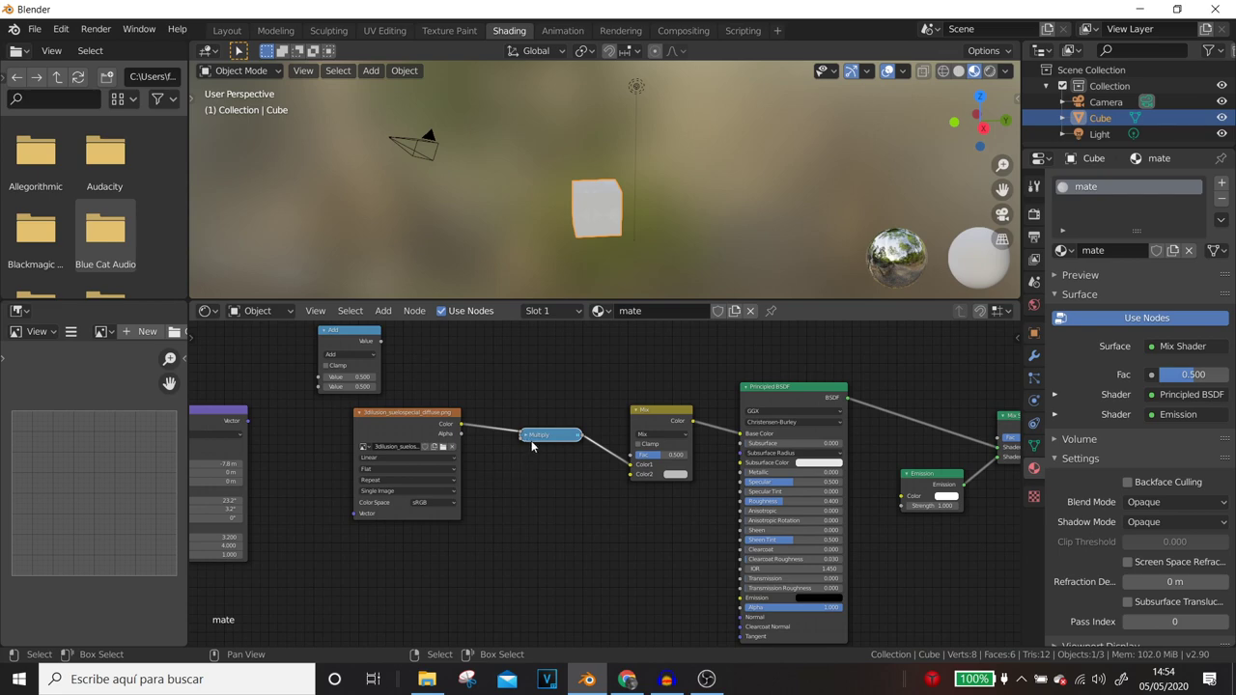
{"action": "left_click", "coordinate": [525, 435]}
{"action": "scroll", "coordinate": [525, 435], "scroll_direction": "up", "scroll_amount": 2}
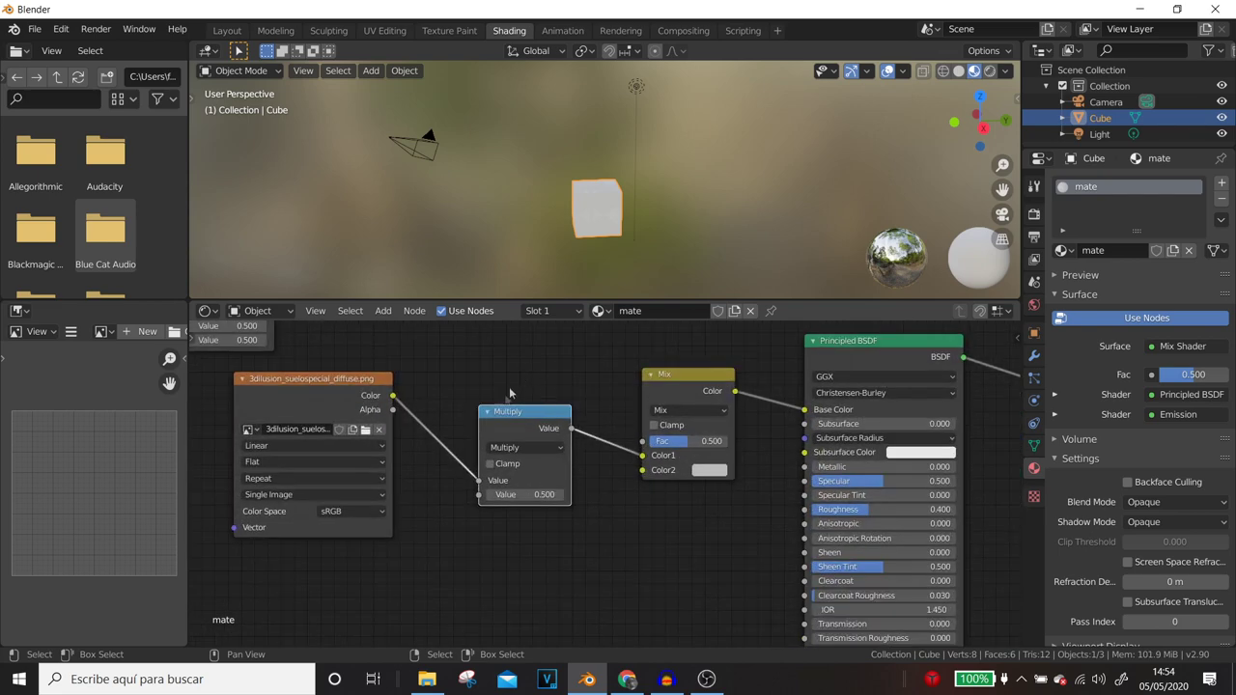
{"action": "middle_click_drag", "start_coordinate": [542, 439], "coordinate": [600, 427]}
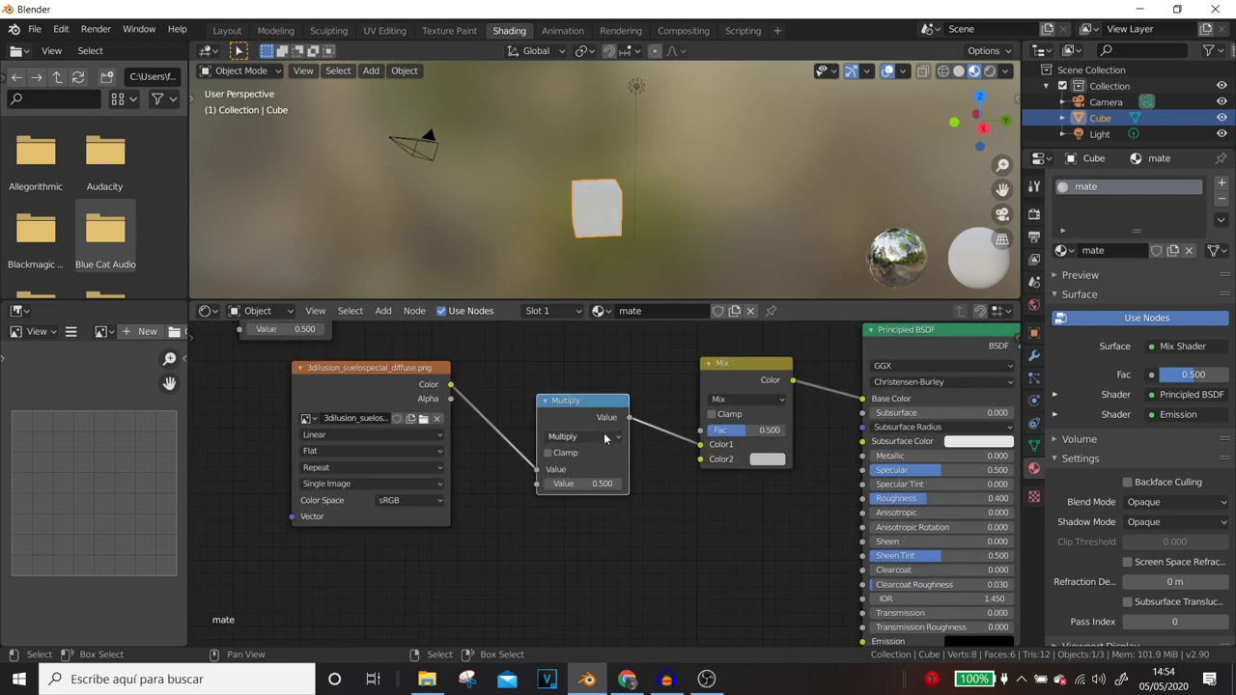
{"action": "left_click", "coordinate": [603, 433]}
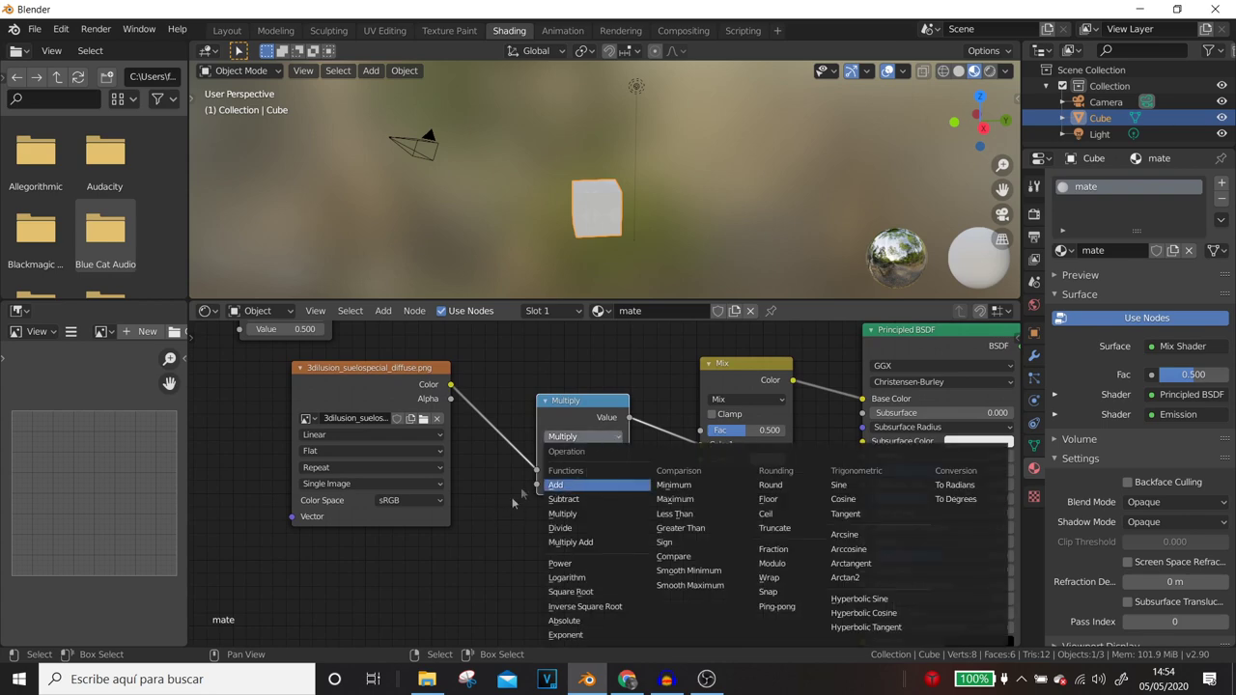
{"action": "left_click", "coordinate": [556, 486]}
- Drop the Multiply node (value 0.500) between the image Color and the Mix Fac
{"action": "scroll", "coordinate": [464, 473], "scroll_direction": "down", "scroll_amount": 1}
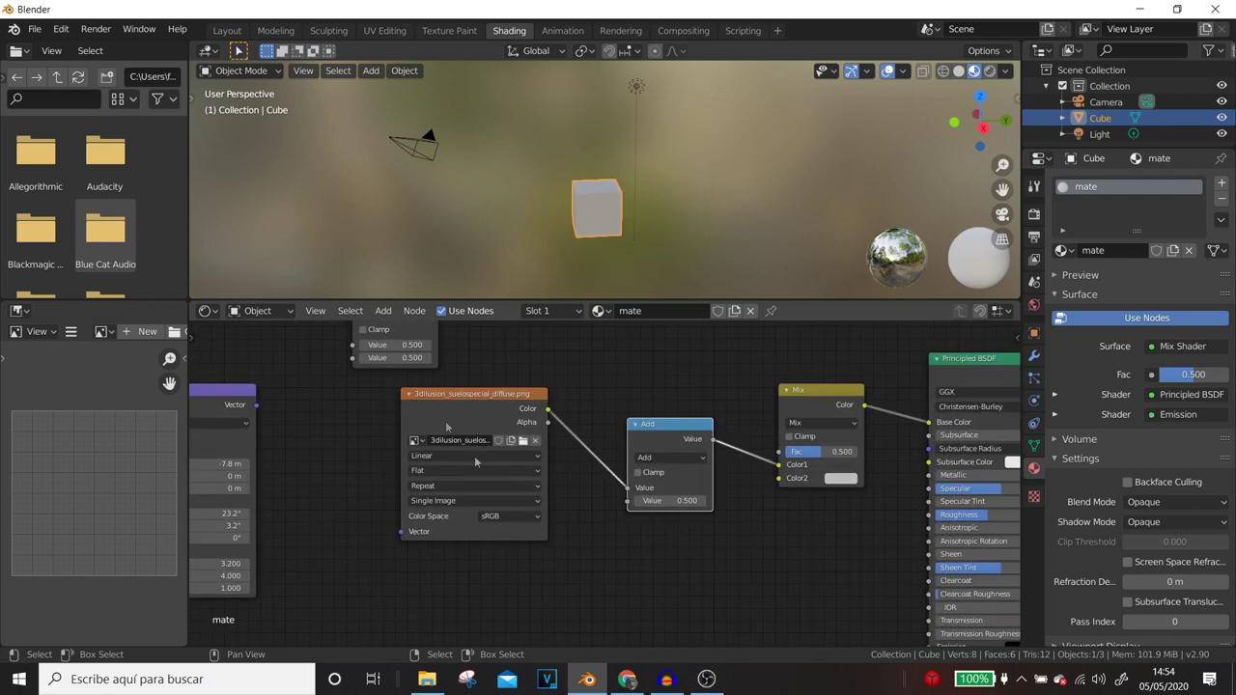
{"action": "scroll", "coordinate": [618, 522], "scroll_direction": "down", "scroll_amount": 1}
{"action": "scroll", "coordinate": [609, 502], "scroll_direction": "up", "scroll_amount": 1}
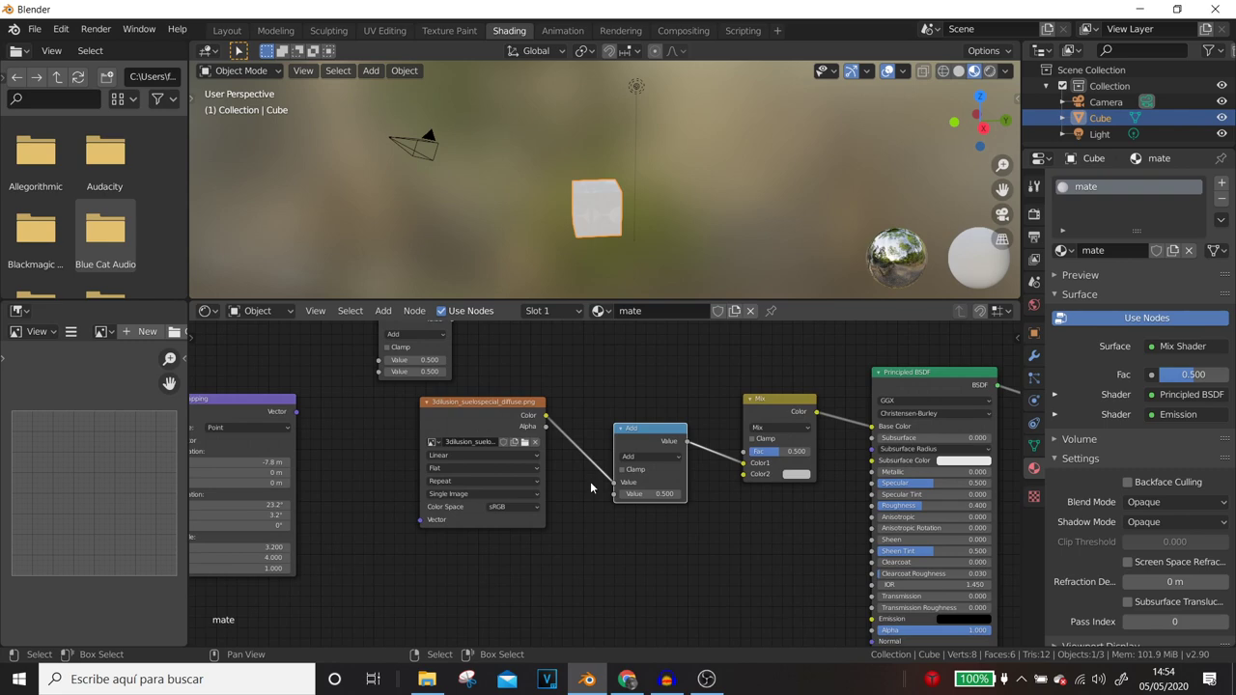
{"action": "scroll", "coordinate": [679, 557], "scroll_direction": "down", "scroll_amount": 2}
{"action": "middle_click_drag", "start_coordinate": [330, 415], "coordinate": [485, 410]}
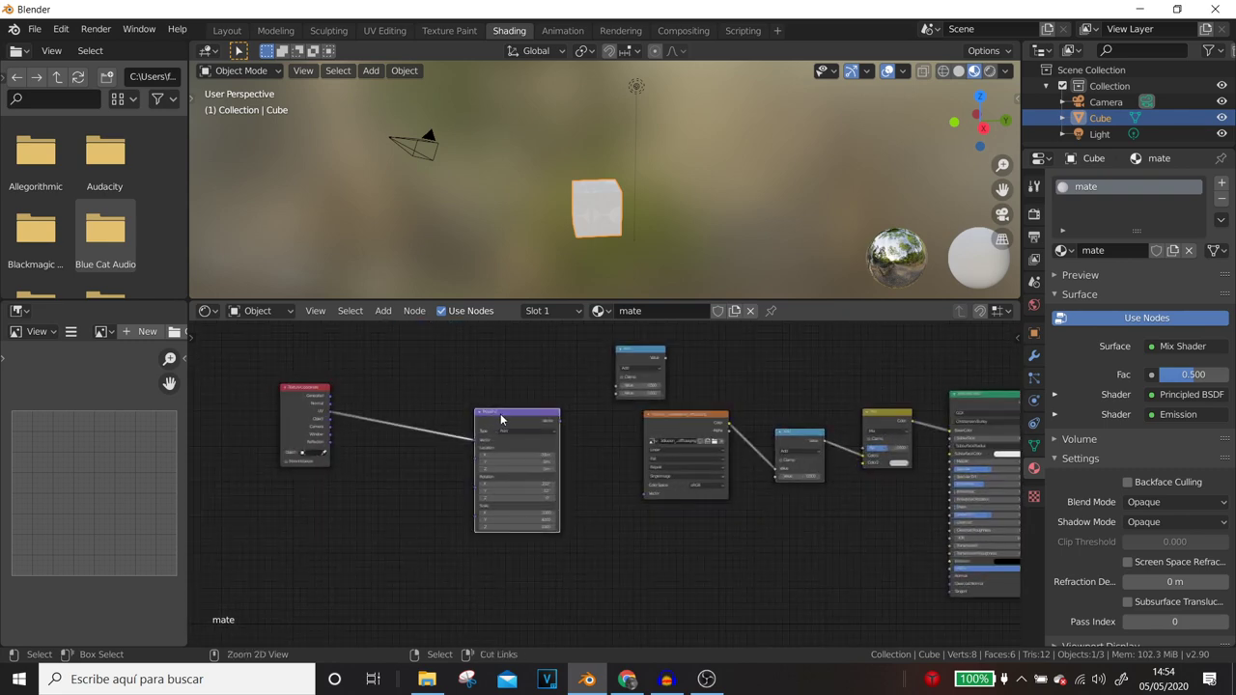
{"action": "scroll", "coordinate": [639, 437], "scroll_direction": "up", "scroll_amount": 1}
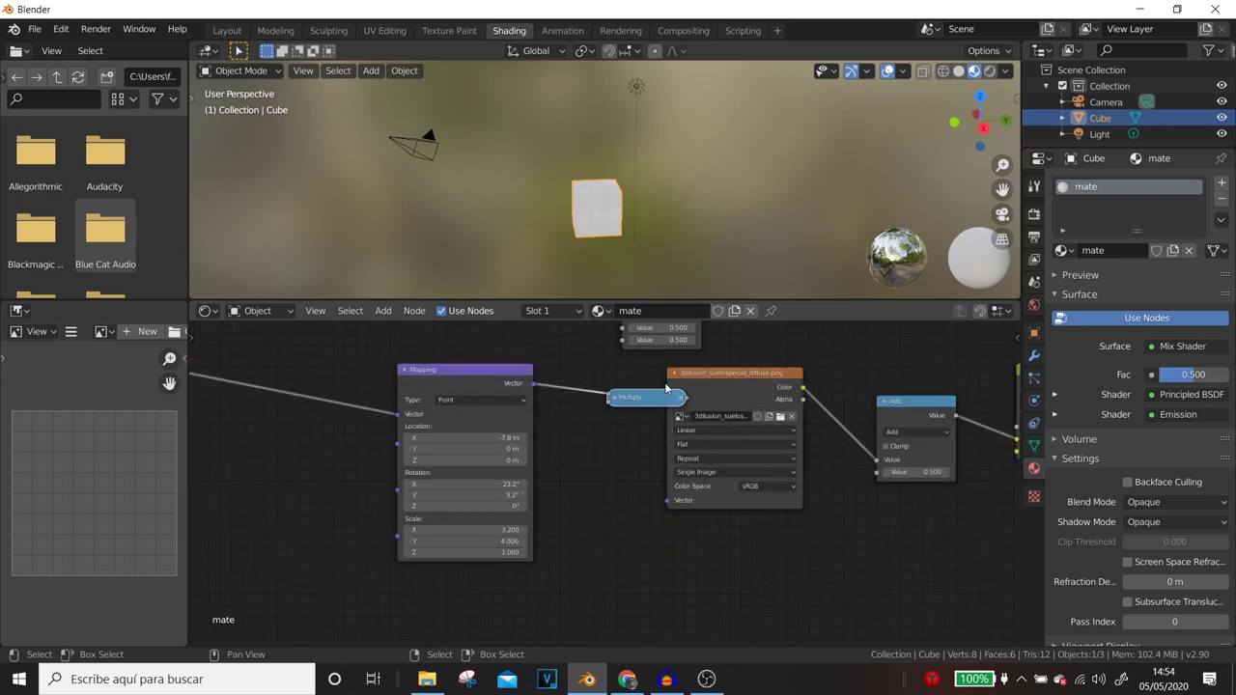
{"action": "left_click", "coordinate": [651, 399]}
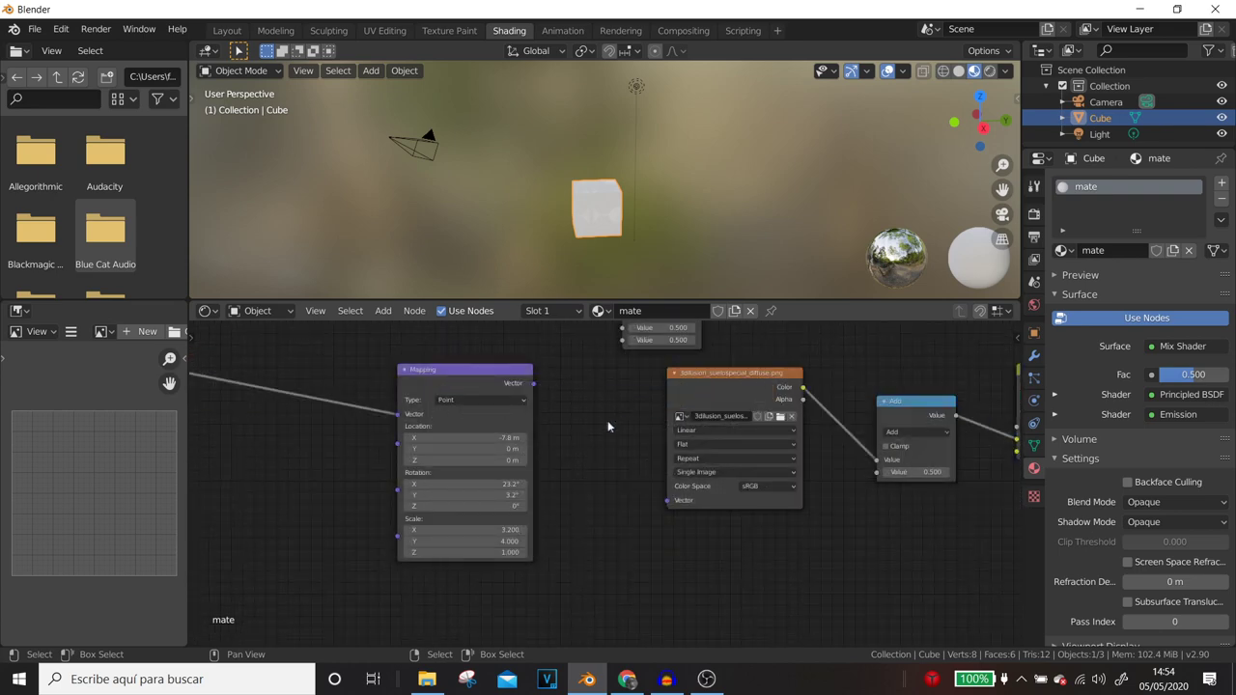
{"action": "middle_click_drag", "start_coordinate": [607, 420], "coordinate": [536, 398]}
{"action": "left_click", "coordinate": [285, 439]}
{"action": "scroll", "coordinate": [533, 580], "scroll_direction": "down", "scroll_amount": 1}
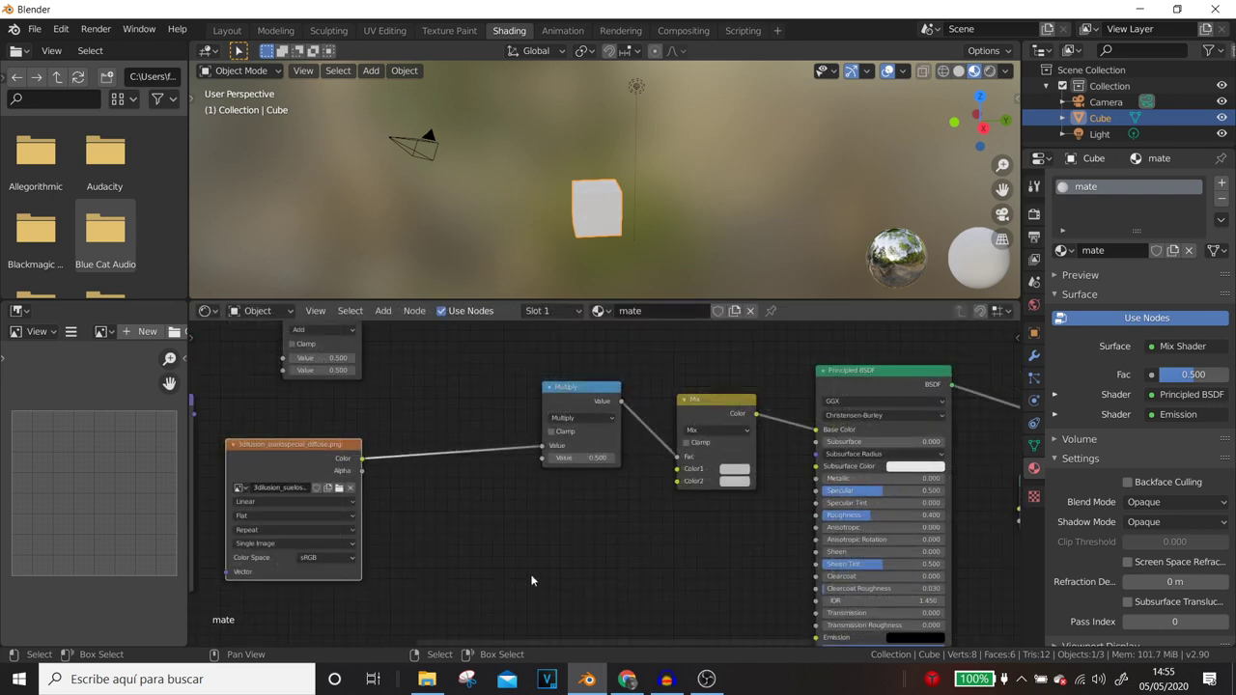
- Insert Subtract and Add math nodes after the floor image node
{"action": "middle_click_drag", "start_coordinate": [532, 580], "coordinate": [558, 489]}
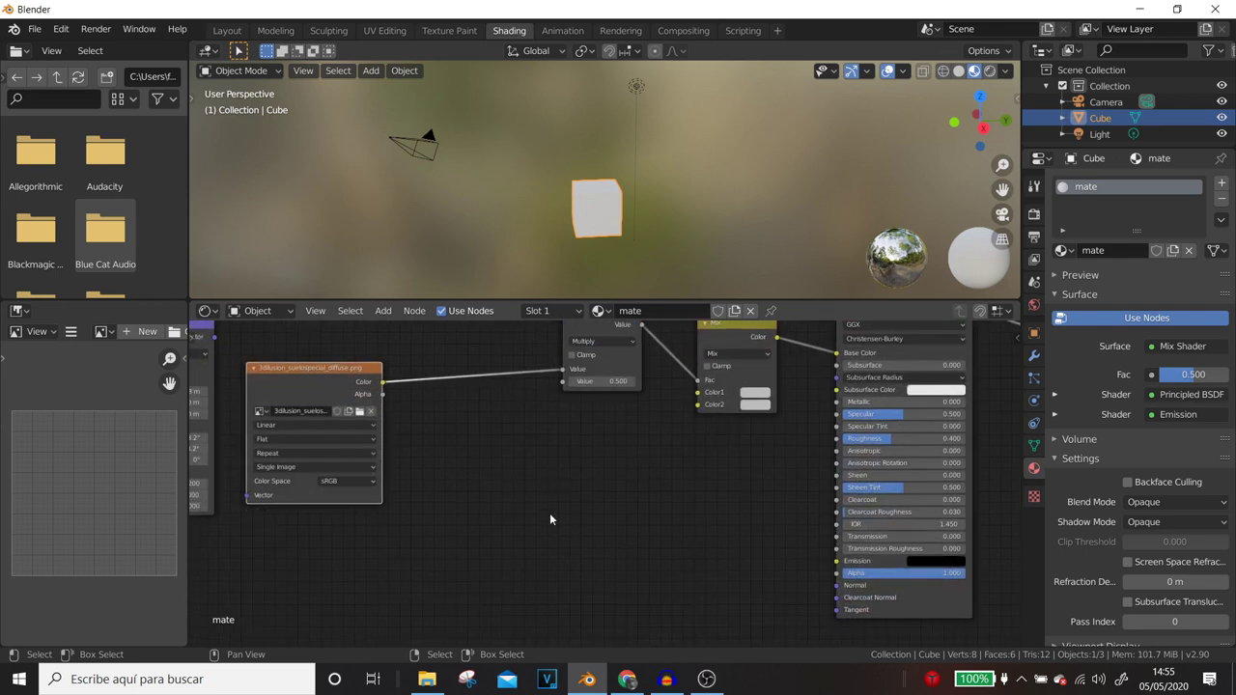
{"action": "key", "text": "ctrl+v"}
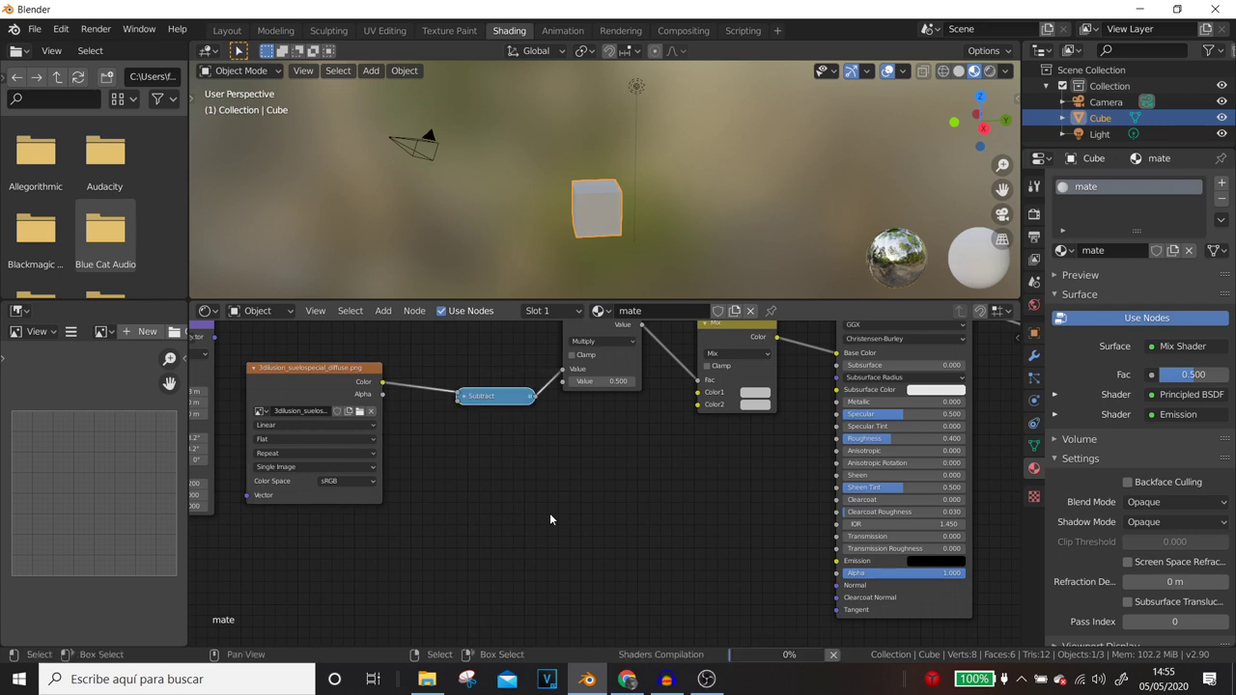
{"action": "left_click", "coordinate": [341, 378]}
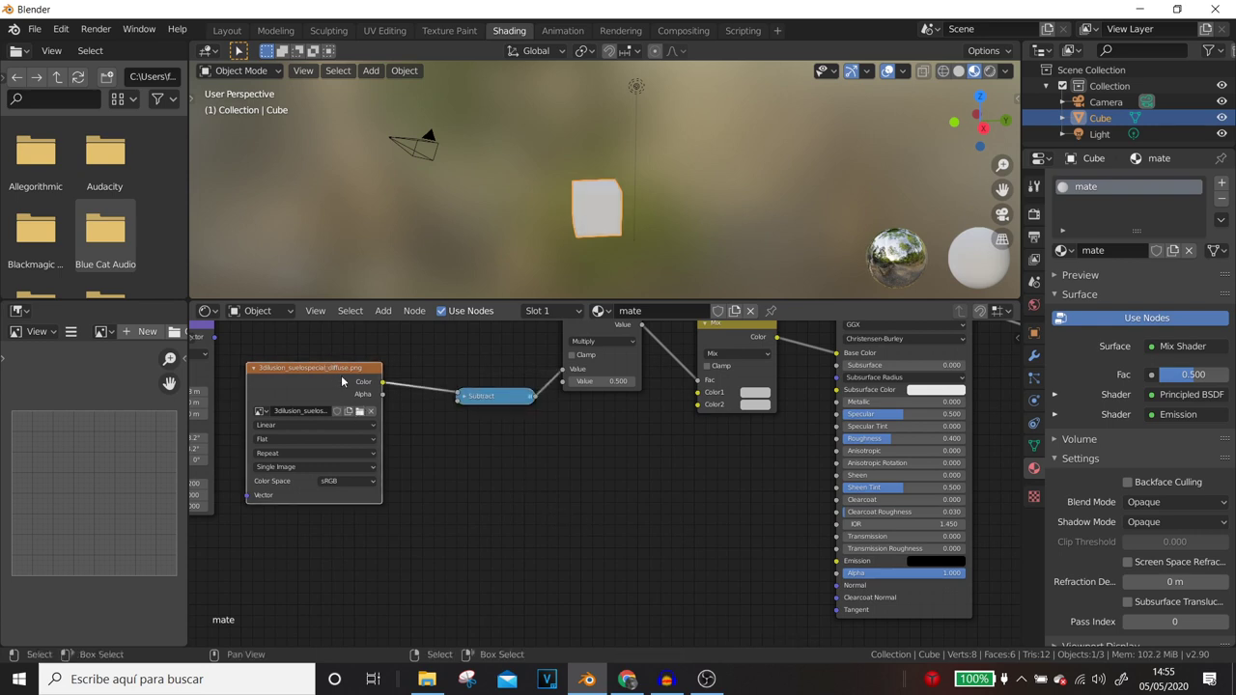
{"action": "key", "text": "ctrl+z"}
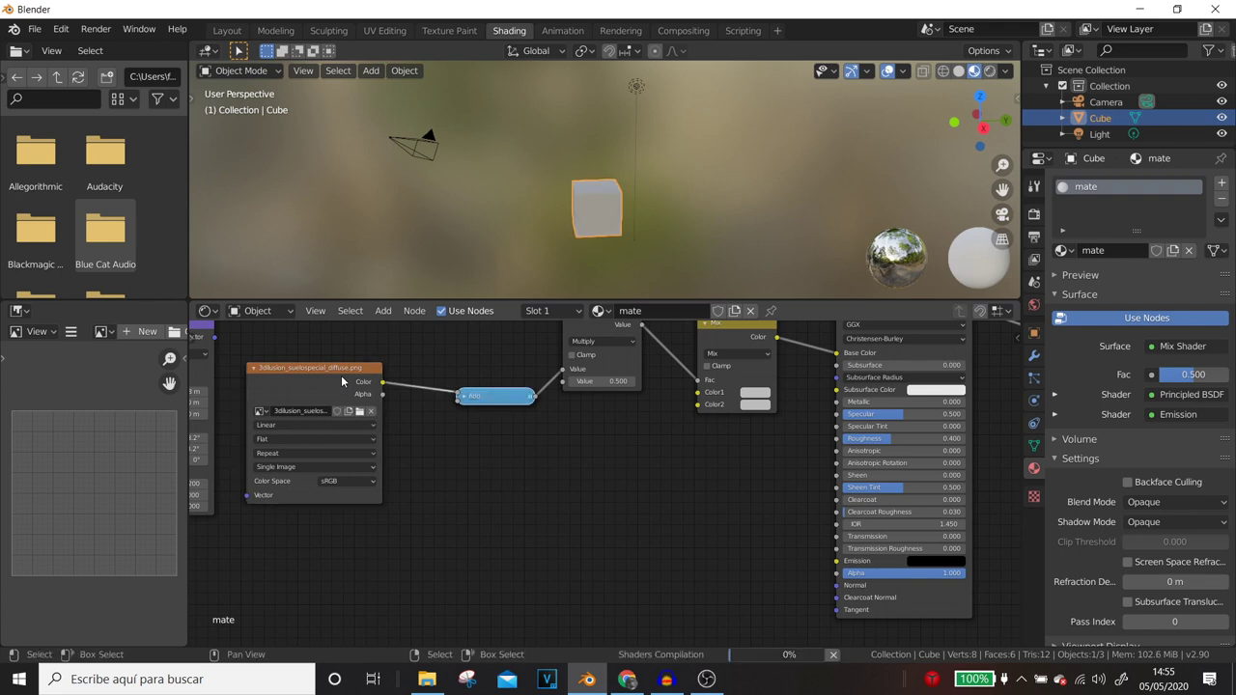
- Duplicate the Add node with Shift+D, place it lower and wire it into the chain
{"action": "key", "text": "shift+d"}
{"action": "left_click", "coordinate": [492, 452]}
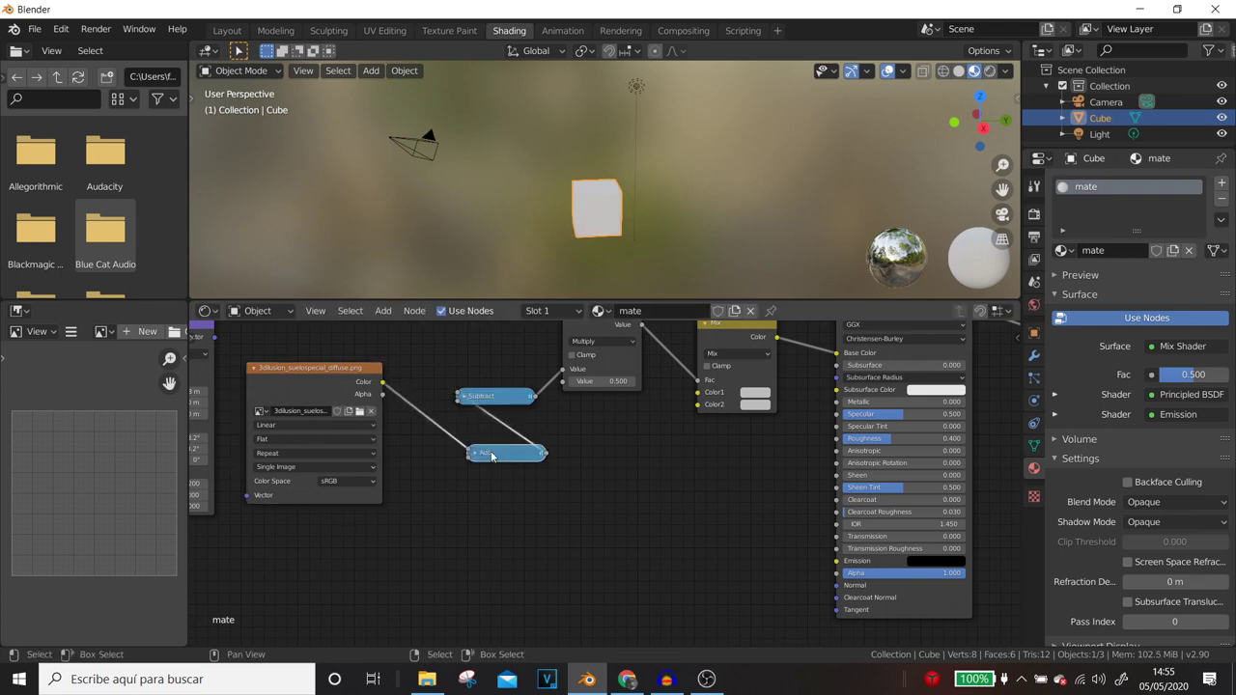
{"action": "middle_click_drag", "start_coordinate": [608, 316], "coordinate": [580, 451]}
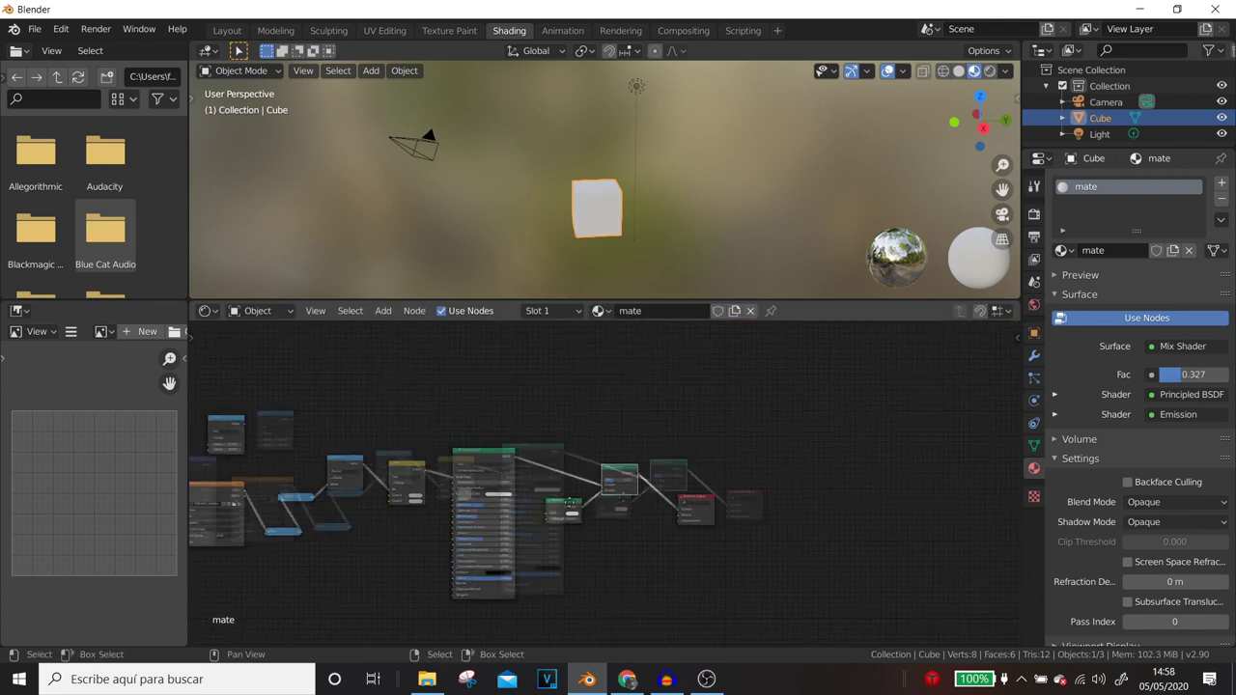
{"action": "scroll", "coordinate": [696, 478], "scroll_direction": "up", "scroll_amount": 2}
{"action": "middle_click_drag", "start_coordinate": [574, 487], "coordinate": [541, 547]}
{"action": "scroll", "coordinate": [512, 474], "scroll_direction": "up", "scroll_amount": 1}
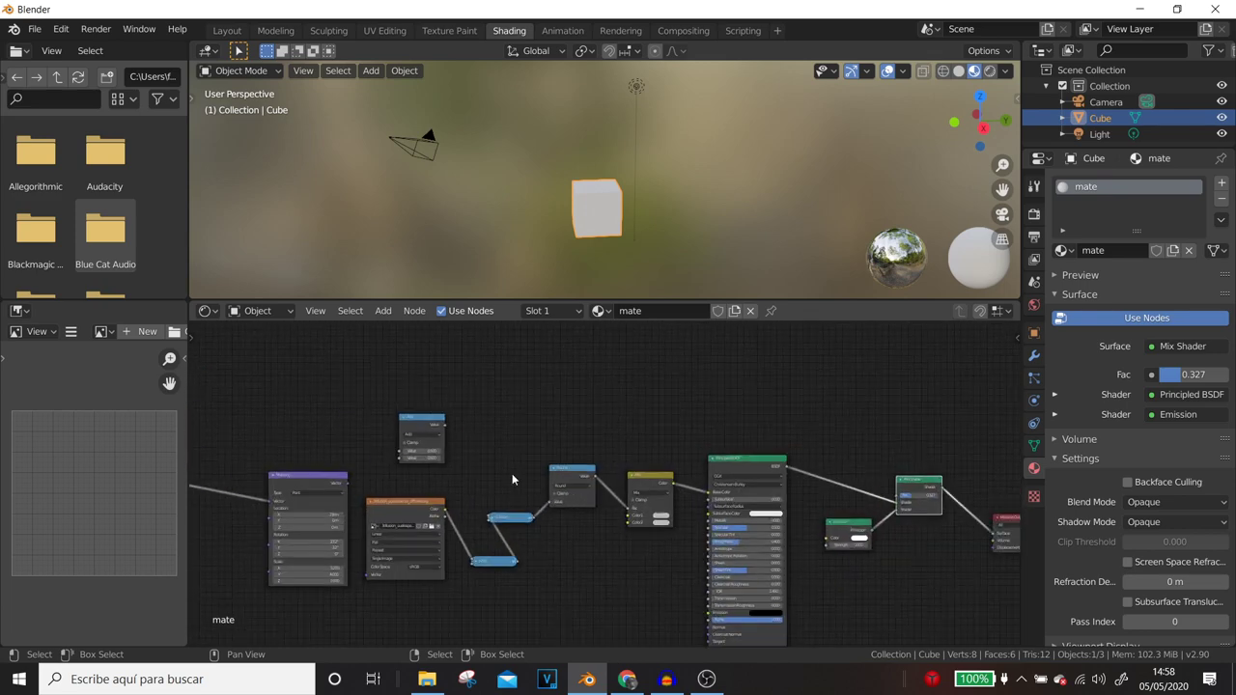
{"action": "scroll", "coordinate": [512, 473], "scroll_direction": "up", "scroll_amount": 1}
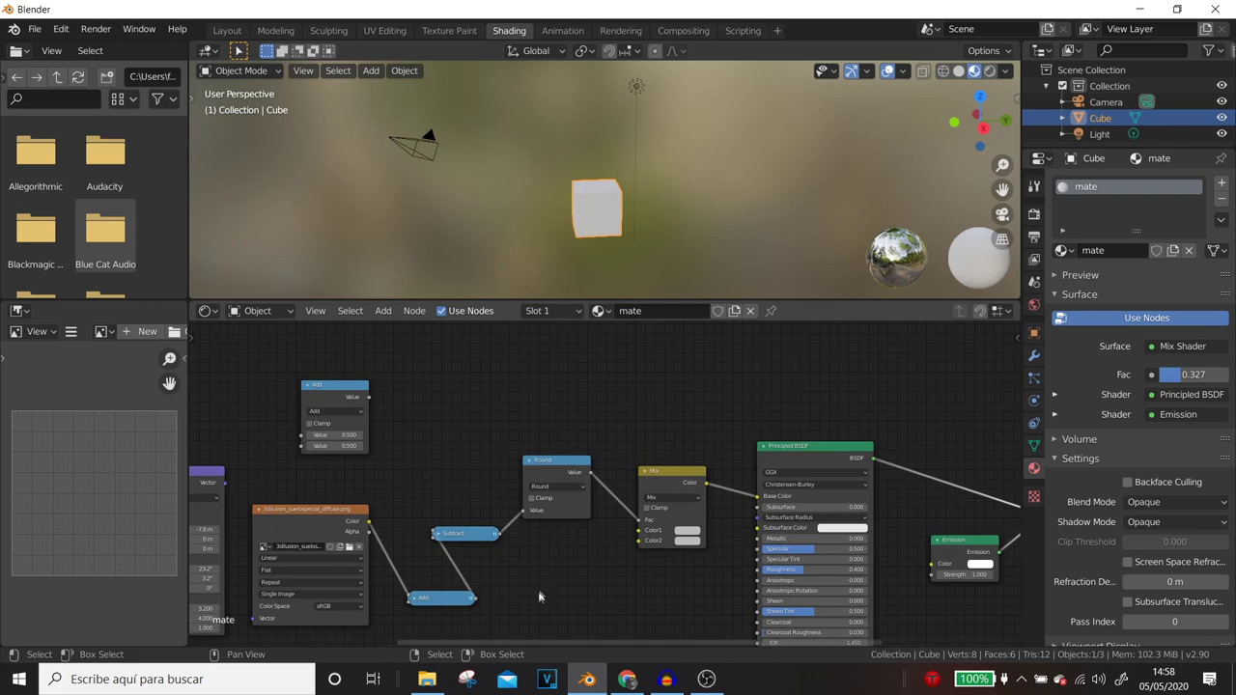
{"action": "scroll", "coordinate": [549, 574], "scroll_direction": "up", "scroll_amount": 1}
{"action": "scroll", "coordinate": [548, 572], "scroll_direction": "down", "scroll_amount": 1}
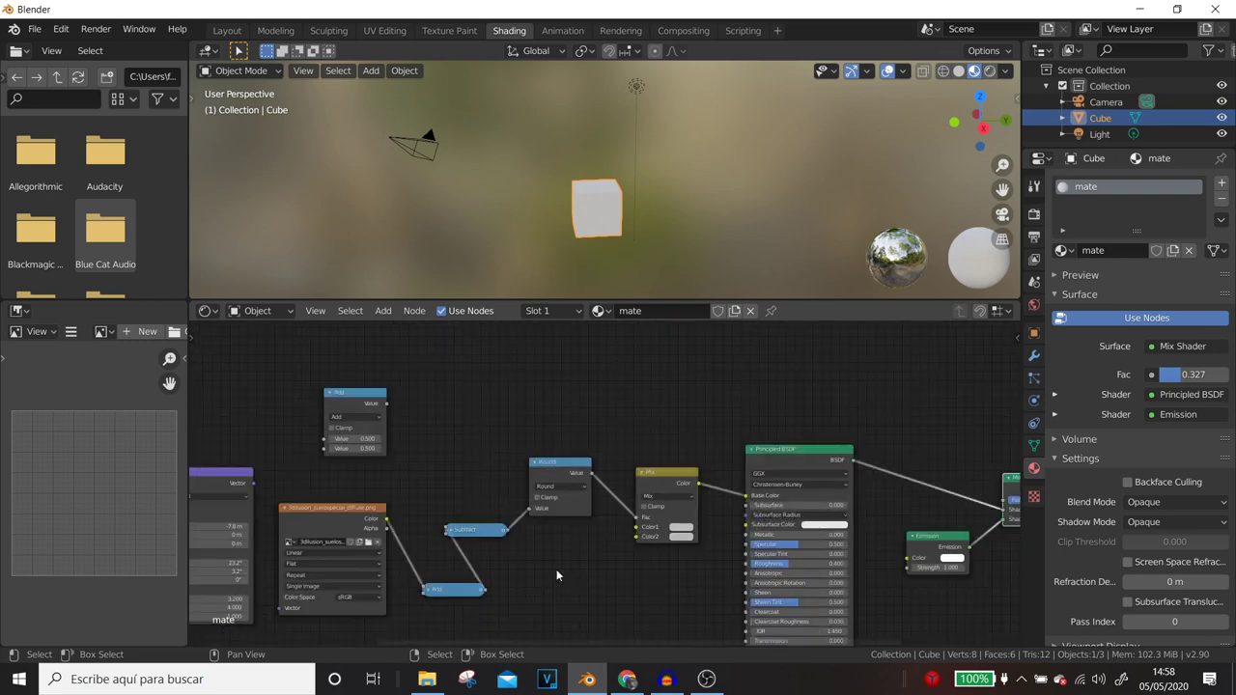
- Box-select and delete the left-side texture and math nodes
{"action": "scroll", "coordinate": [556, 569], "scroll_direction": "down", "scroll_amount": 1}
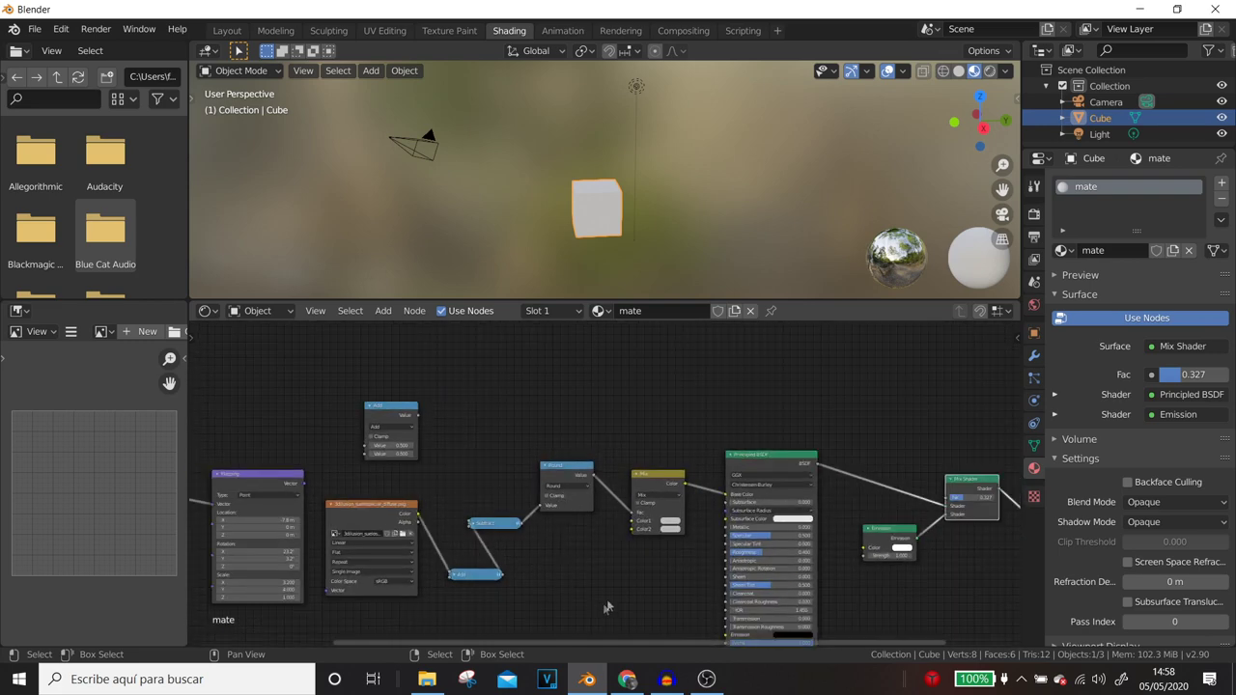
{"action": "left_click_drag", "start_coordinate": [607, 593], "coordinate": [274, 382]}
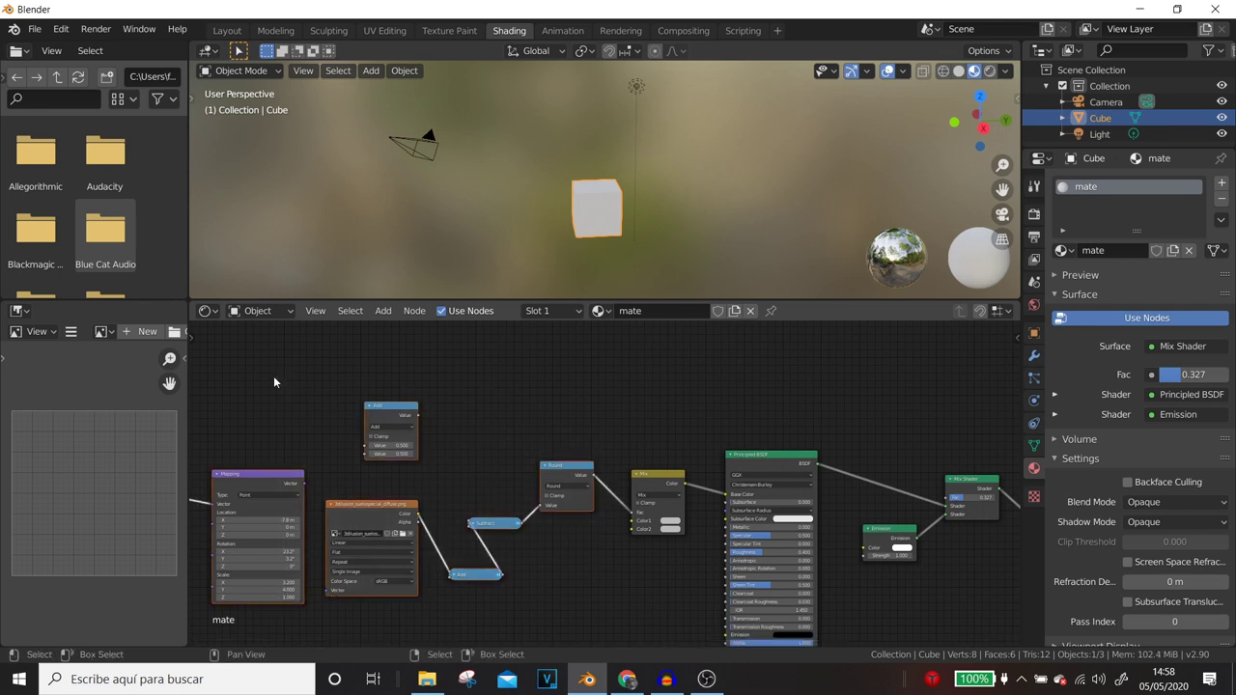
{"action": "key", "text": "Delete"}
{"action": "scroll", "coordinate": [408, 450], "scroll_direction": "down", "scroll_amount": 1}
{"action": "scroll", "coordinate": [704, 480], "scroll_direction": "down", "scroll_amount": 1}
- Add a White Noise texture, remove it again, then add a new texture node from the Add menu
{"action": "key", "text": "g"}
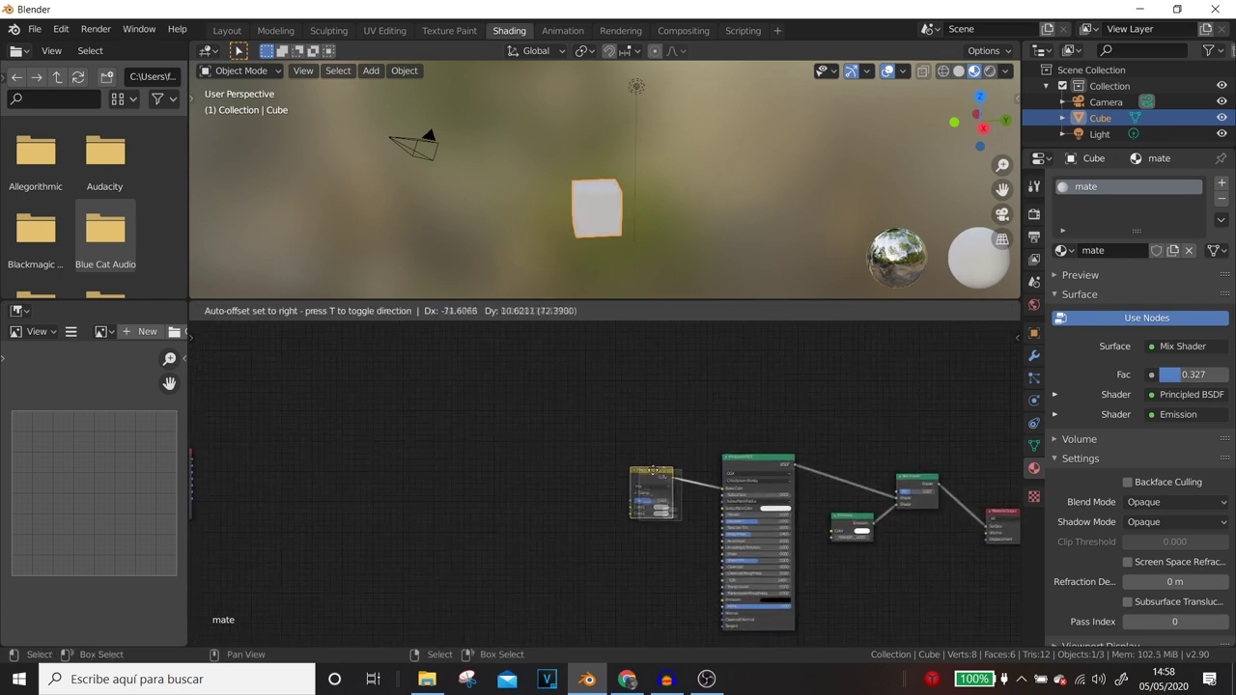
{"action": "left_click", "coordinate": [661, 468]}
{"action": "key", "text": "shift+a"}
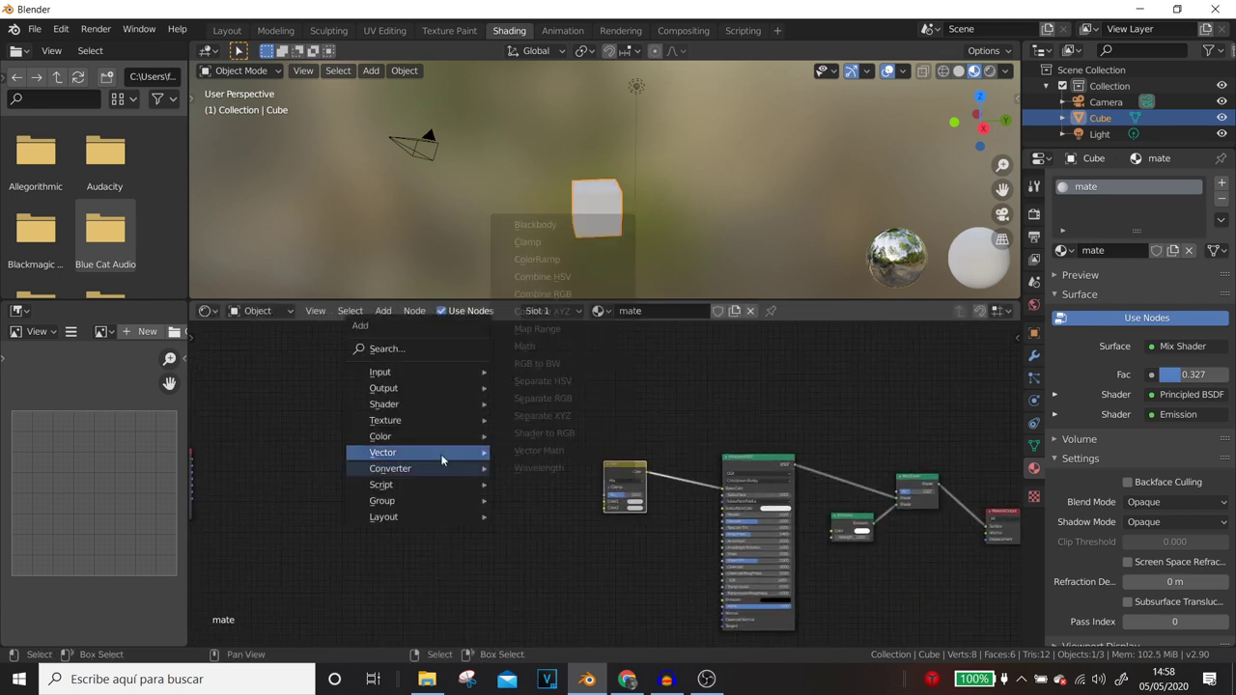
{"action": "left_click", "coordinate": [544, 417]}
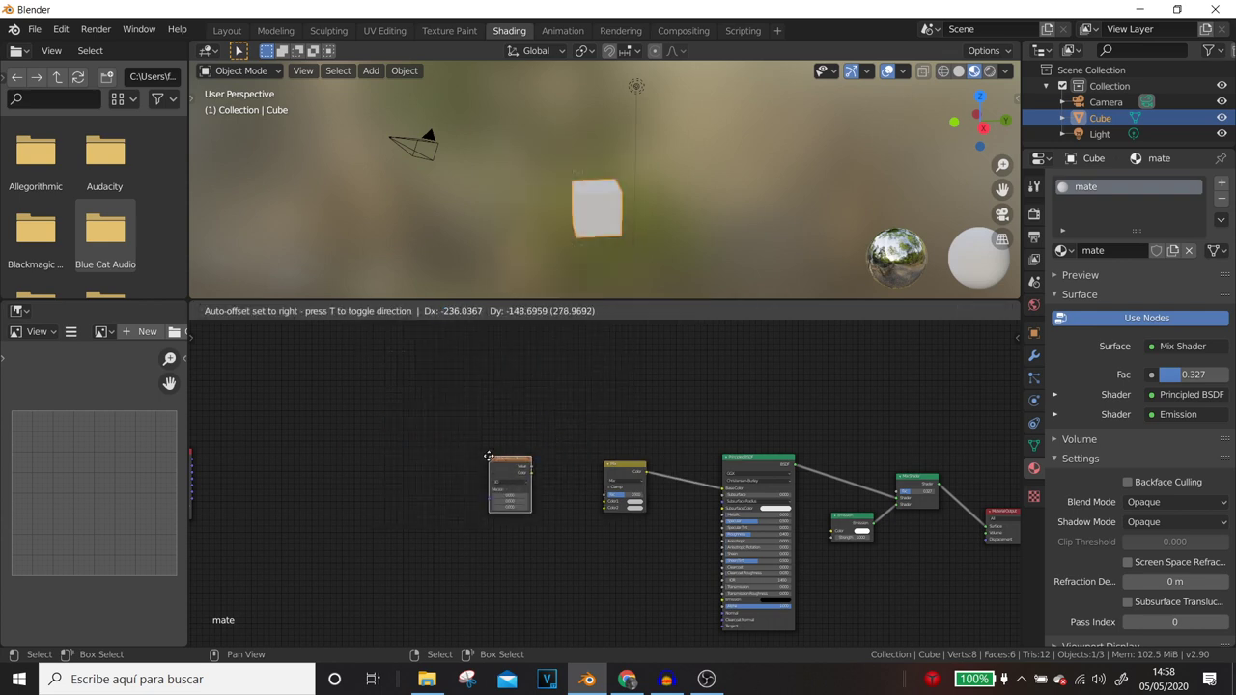
{"action": "left_click", "coordinate": [488, 458]}
{"action": "scroll", "coordinate": [465, 465], "scroll_direction": "up", "scroll_amount": 3}
{"action": "key", "text": "x"}
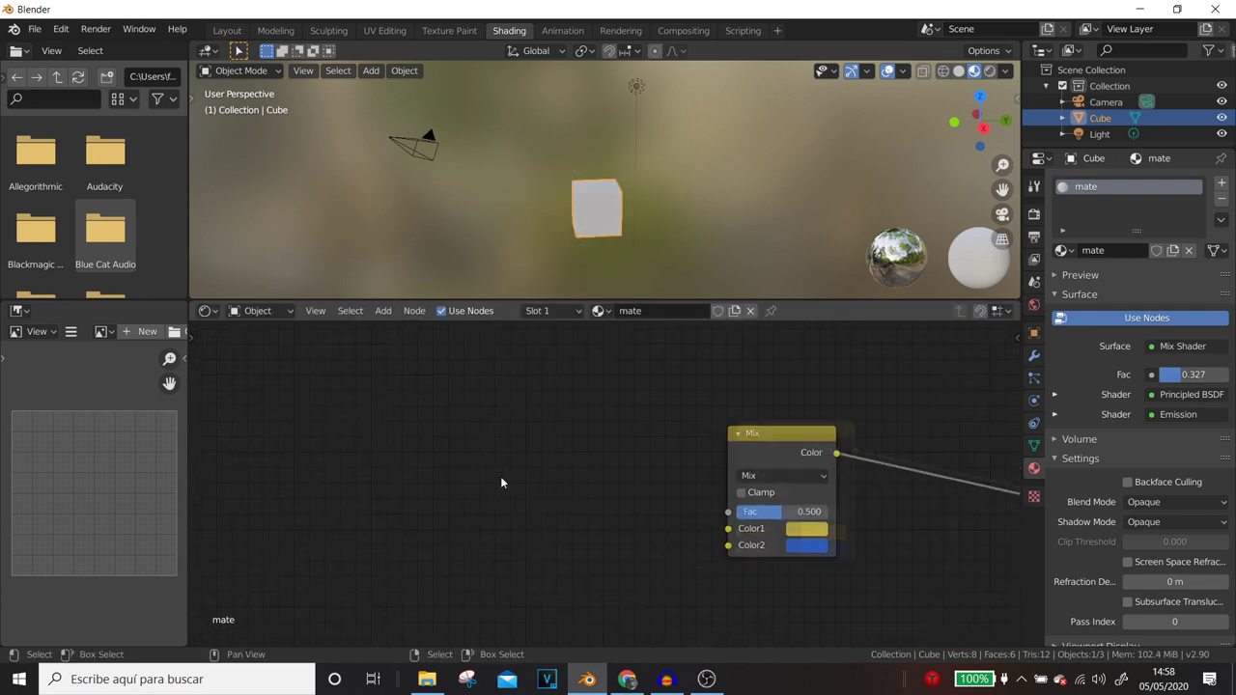
{"action": "scroll", "coordinate": [501, 476], "scroll_direction": "left", "scroll_amount": 5, "text": "ctrl"}
{"action": "key", "text": "shift+a"}
{"action": "mouse_move", "coordinate": [417, 494]}
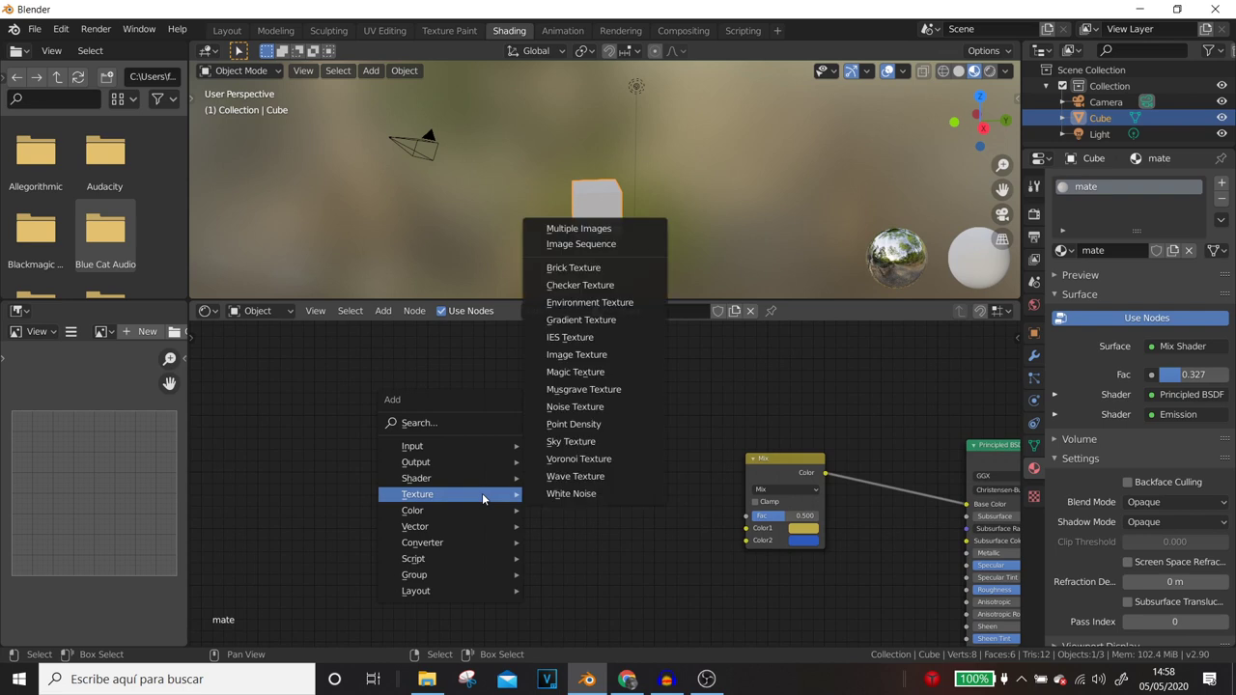
{"action": "left_click", "coordinate": [544, 478]}
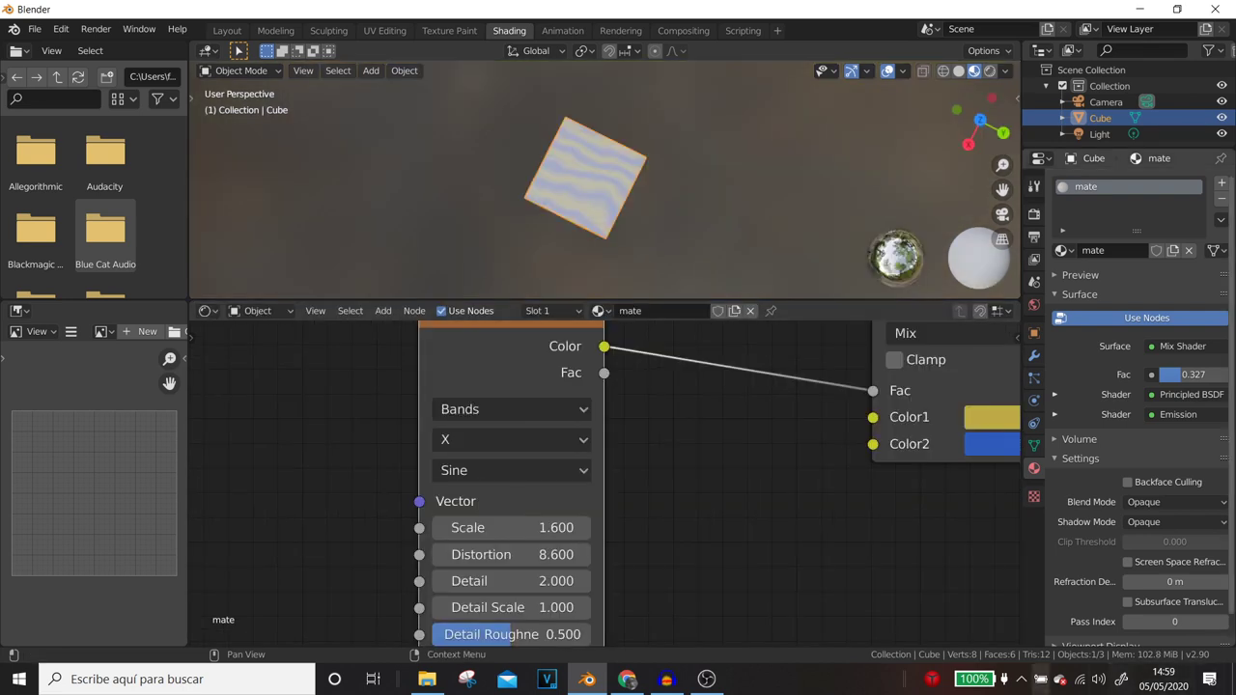
- Zoom out and select the newly added Wave Texture node
{"action": "scroll", "coordinate": [568, 488], "scroll_direction": "down", "scroll_amount": 3}
{"action": "scroll", "coordinate": [583, 475], "scroll_direction": "down", "scroll_amount": 2}
{"action": "scroll", "coordinate": [681, 453], "scroll_direction": "down", "scroll_amount": 2}
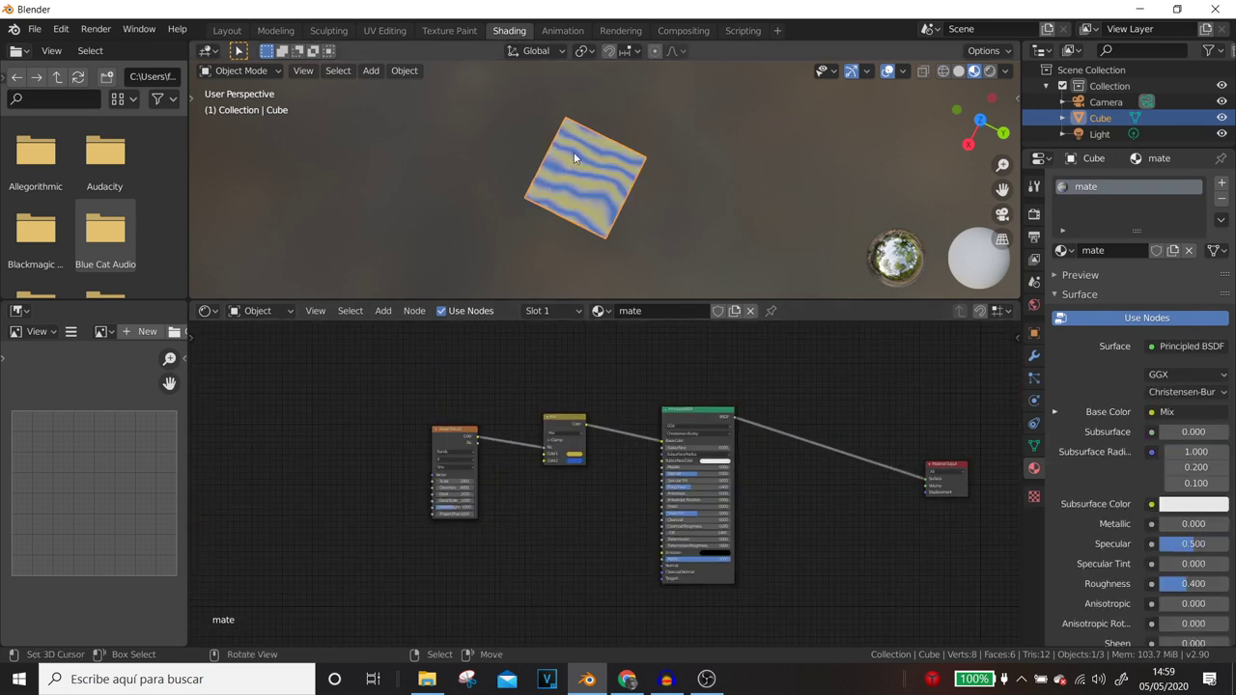
{"action": "left_click", "coordinate": [455, 435]}
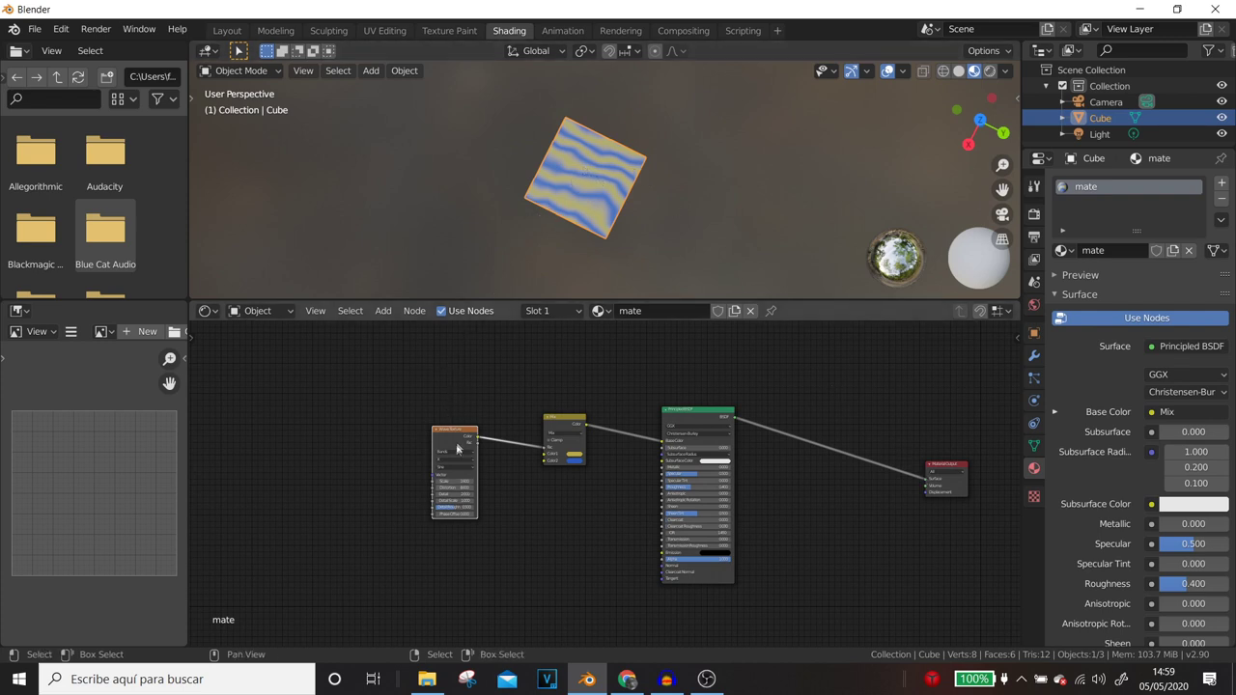
- Preview the Wave Texture output directly on the cube
{"action": "mouse_move", "coordinate": [457, 444]}
{"action": "middle_mouse_down", "text": "ctrl"}
{"action": "mouse_move", "coordinate": [558, 442]}
{"action": "mouse_move", "coordinate": [555, 414]}
{"action": "middle_mouse_up", "text": "ctrl"}
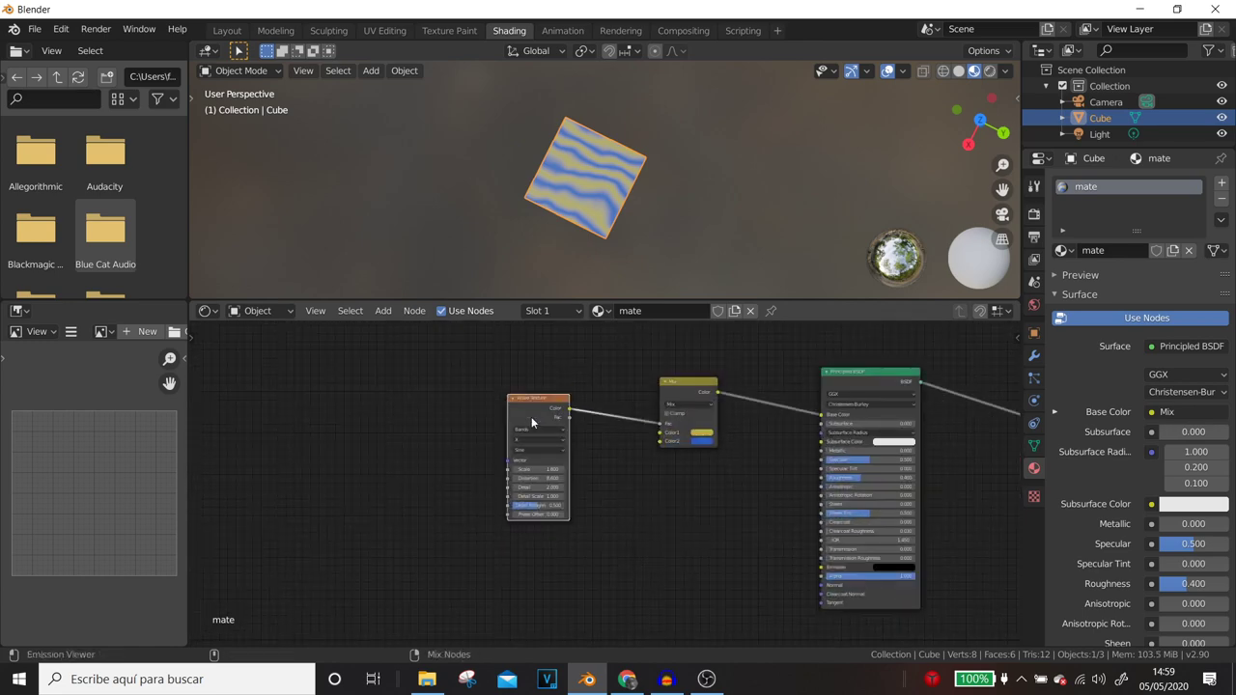
{"action": "left_click", "coordinate": [531, 416], "text": "ctrl+shift"}
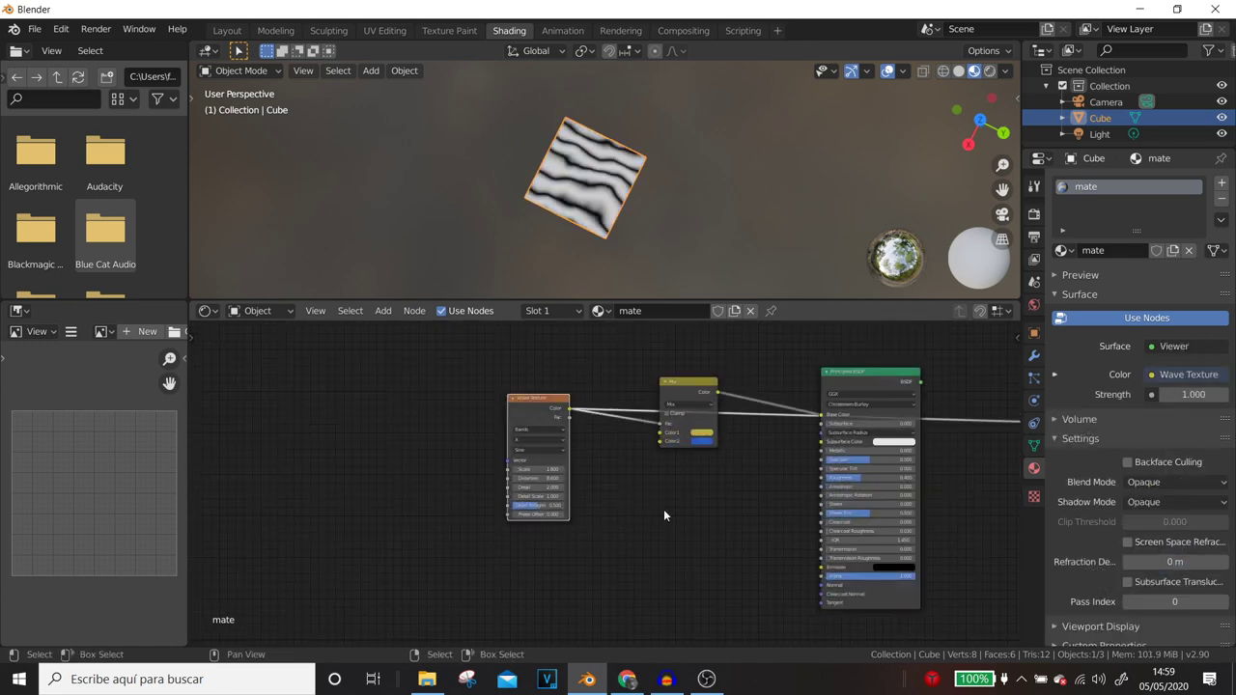
{"action": "middle_click_drag", "start_coordinate": [663, 509], "coordinate": [246, 506]}
{"action": "middle_click_drag", "start_coordinate": [685, 496], "coordinate": [888, 497]}
{"action": "scroll", "coordinate": [526, 560], "scroll_direction": "up", "scroll_amount": 2}
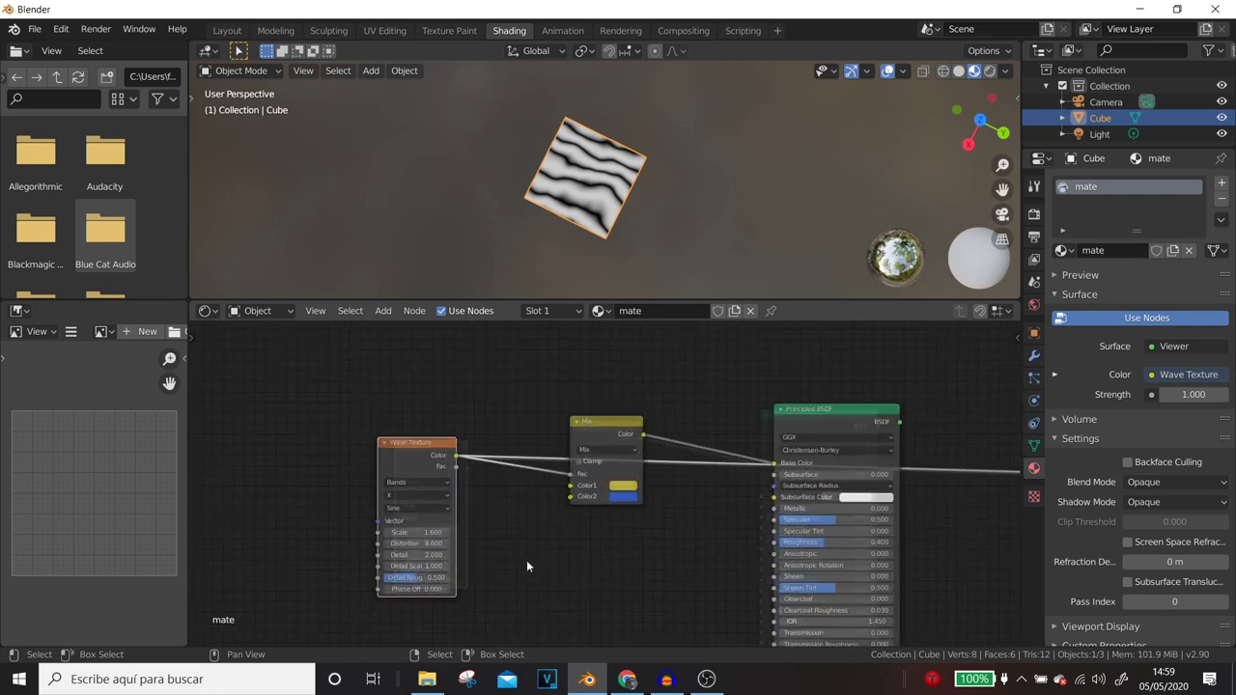
- Move the Wave Texture node up-left and set its Scale to 1.100
{"action": "left_click_drag", "start_coordinate": [397, 446], "coordinate": [356, 425]}
{"action": "left_click", "coordinate": [392, 516]}
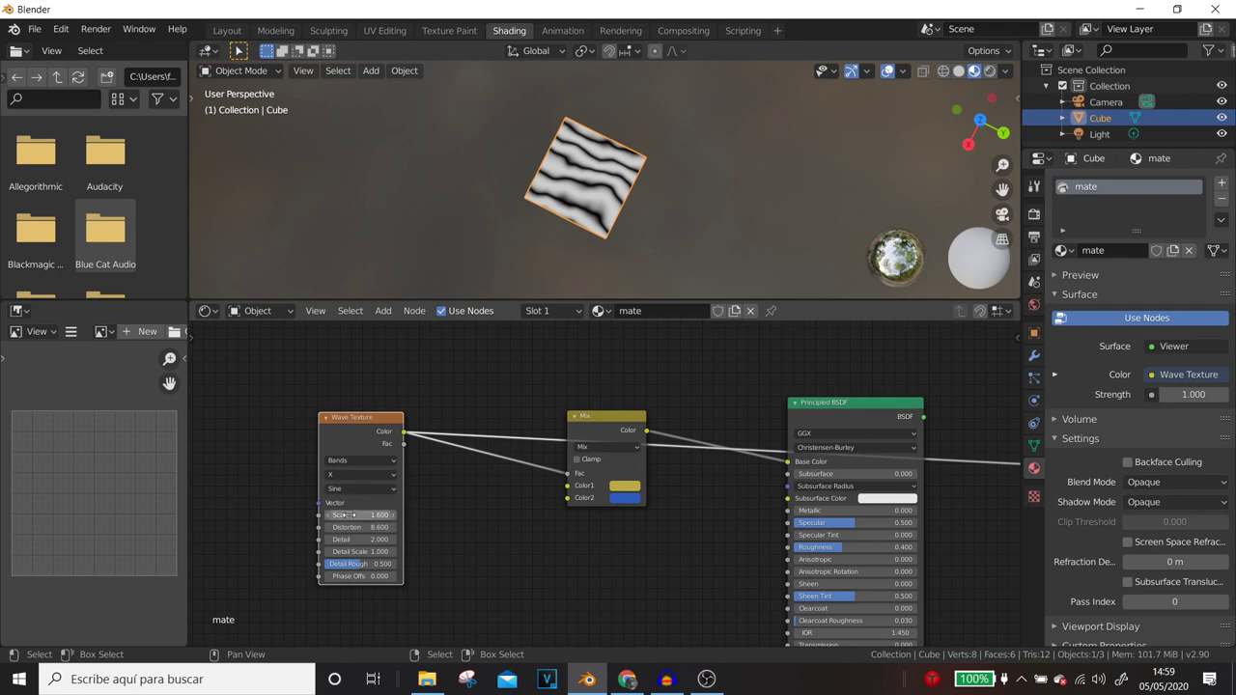
{"action": "left_click_drag", "start_coordinate": [377, 515], "coordinate": [348, 515]}
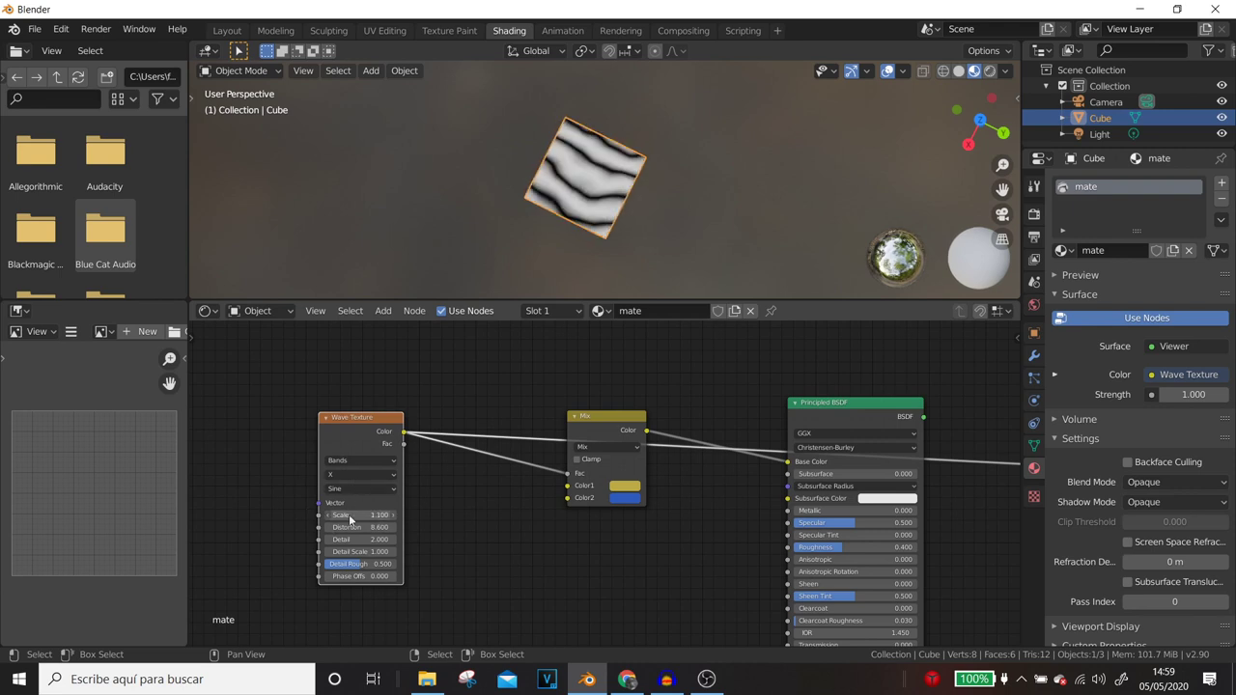
{"action": "middle_click_drag", "start_coordinate": [524, 541], "coordinate": [713, 564]}
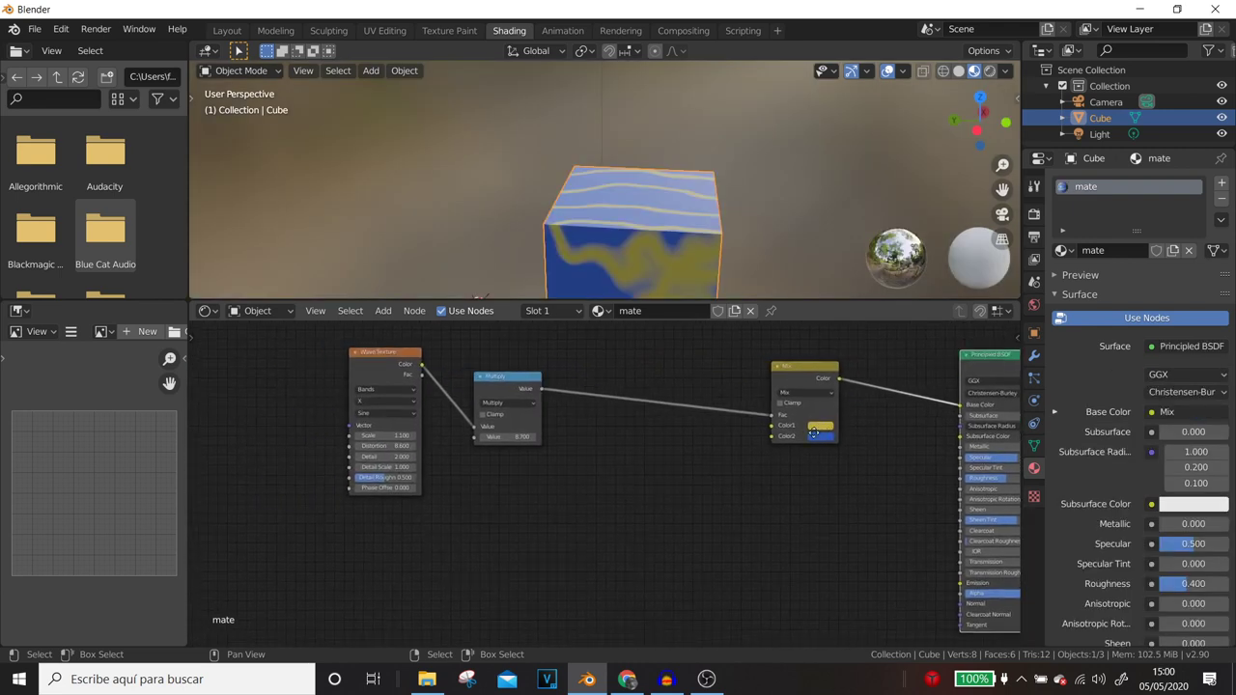
{"action": "middle_click_drag", "start_coordinate": [457, 370], "coordinate": [519, 414]}
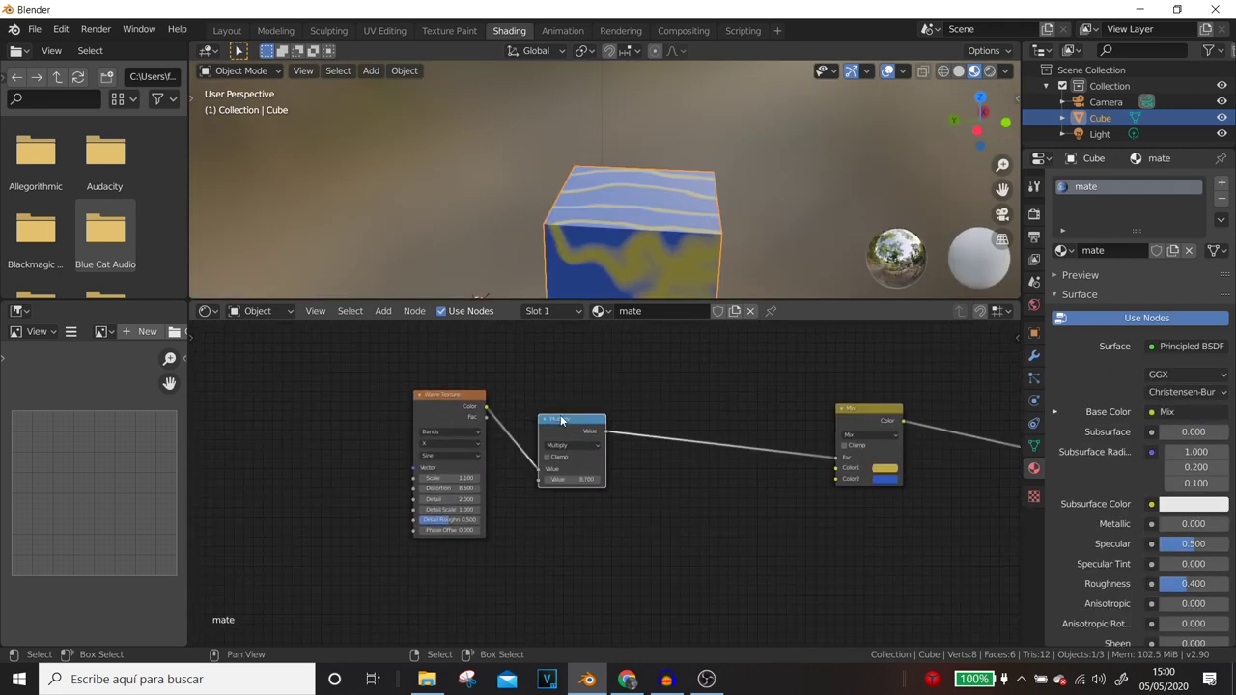
- Preview the Multiply, then the Mix output on the cube, and move Mix next to Multiply
{"action": "left_click", "coordinate": [561, 420], "text": "ctrl+shift"}
{"action": "mouse_move", "coordinate": [649, 222]}
{"action": "middle_mouse_down"}
{"action": "mouse_move", "coordinate": [650, 254]}
{"action": "mouse_move", "coordinate": [706, 266]}
{"action": "mouse_move", "coordinate": [827, 248]}
{"action": "mouse_move", "coordinate": [736, 251]}
{"action": "mouse_move", "coordinate": [626, 286]}
{"action": "mouse_move", "coordinate": [637, 256]}
{"action": "middle_mouse_up"}
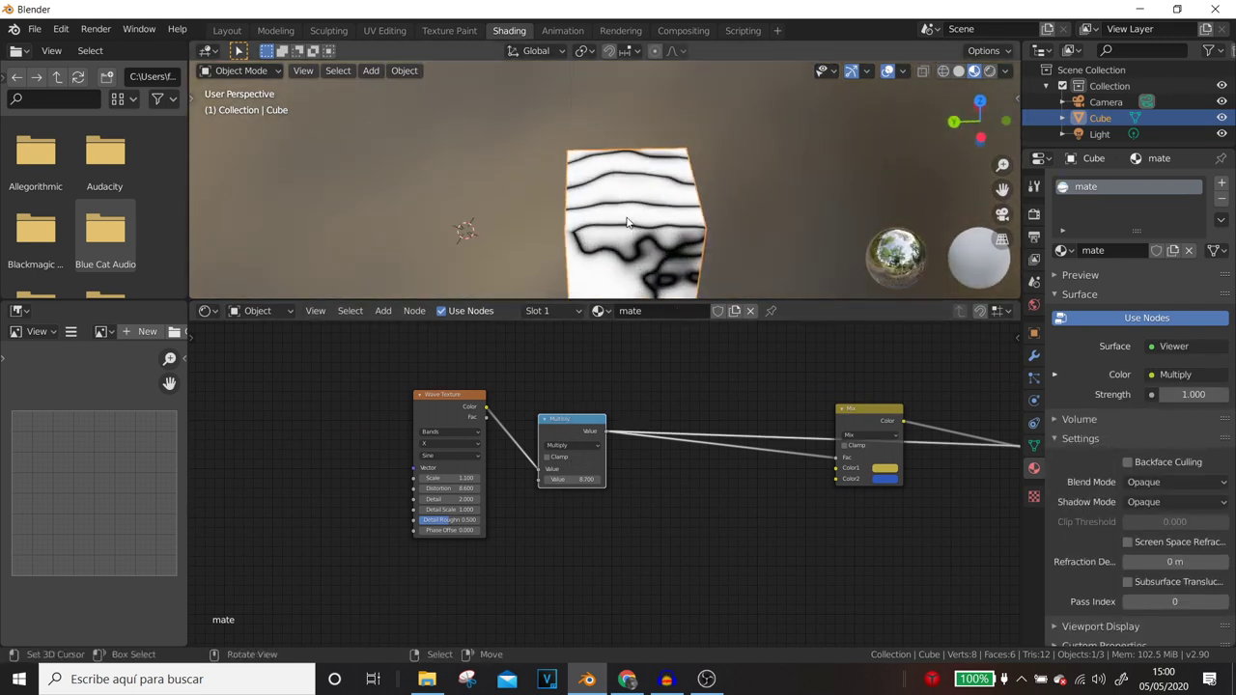
{"action": "left_click", "coordinate": [869, 425], "text": "ctrl+shift"}
{"action": "scroll", "coordinate": [580, 539], "scroll_direction": "down", "scroll_amount": 2}
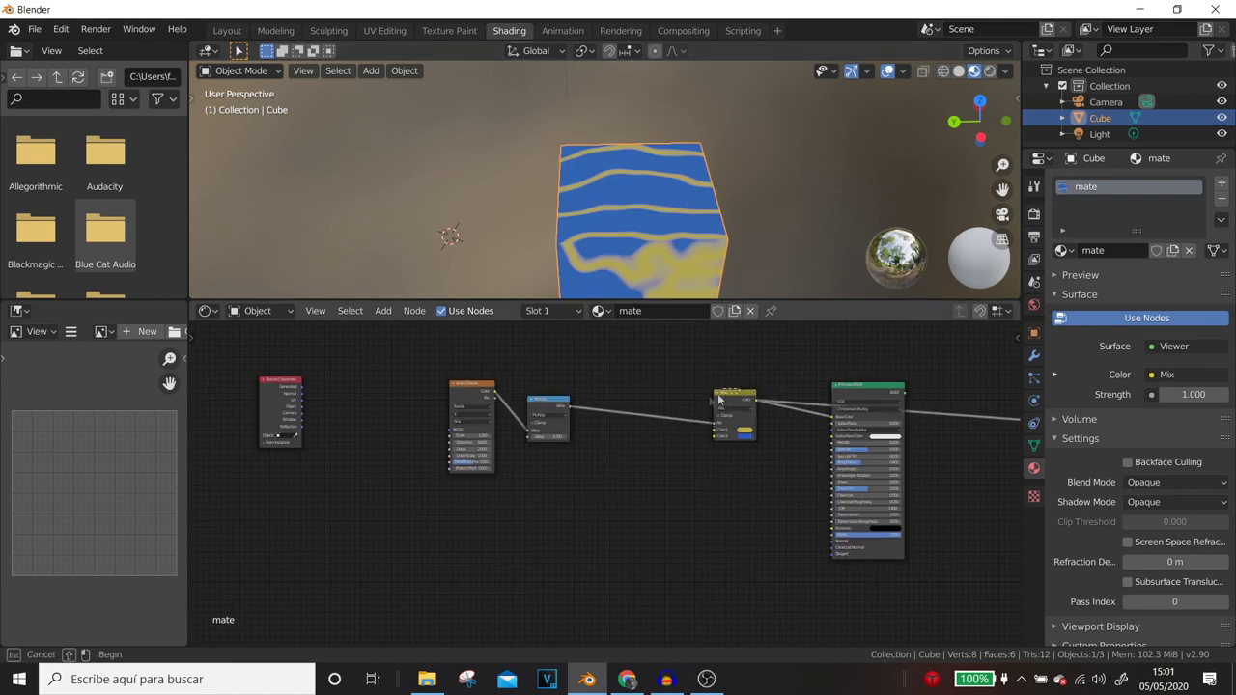
{"action": "left_click_drag", "start_coordinate": [734, 399], "coordinate": [635, 400]}
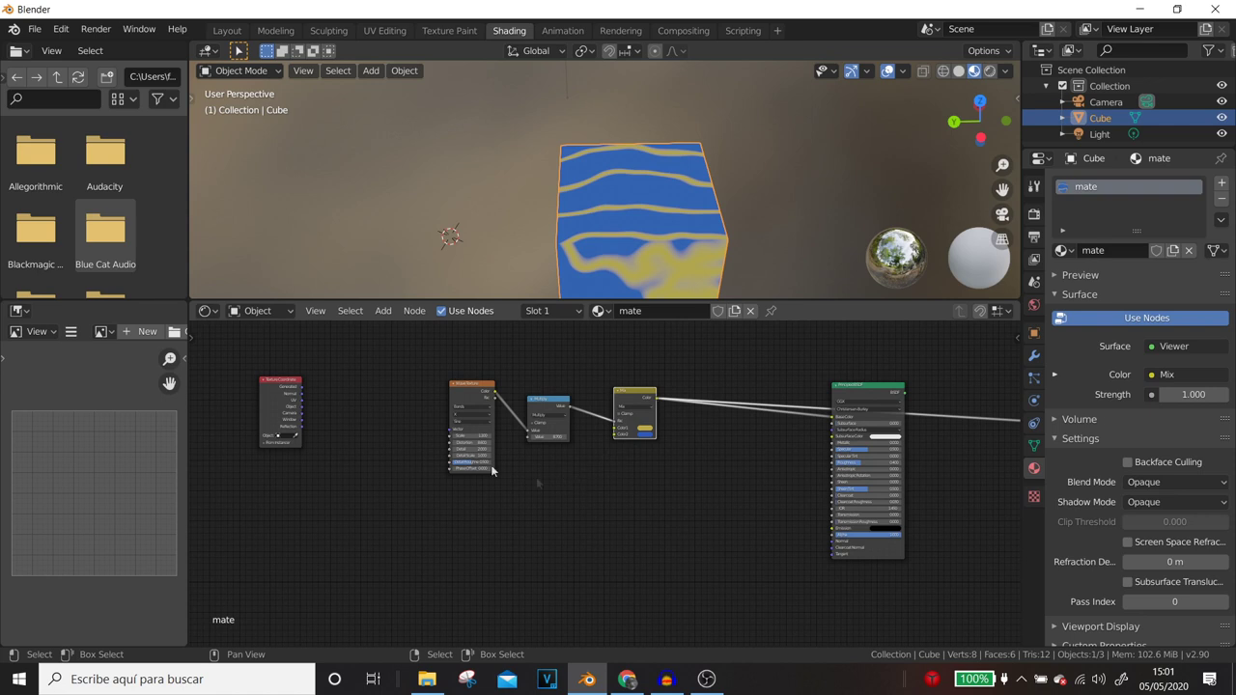
- Frame the Wave Texture, Multiply and Mix nodes, label it 'color base' and tint it blue
{"action": "left_click_drag", "start_coordinate": [416, 348], "coordinate": [697, 515]}
{"action": "key", "text": "ctrl+j"}
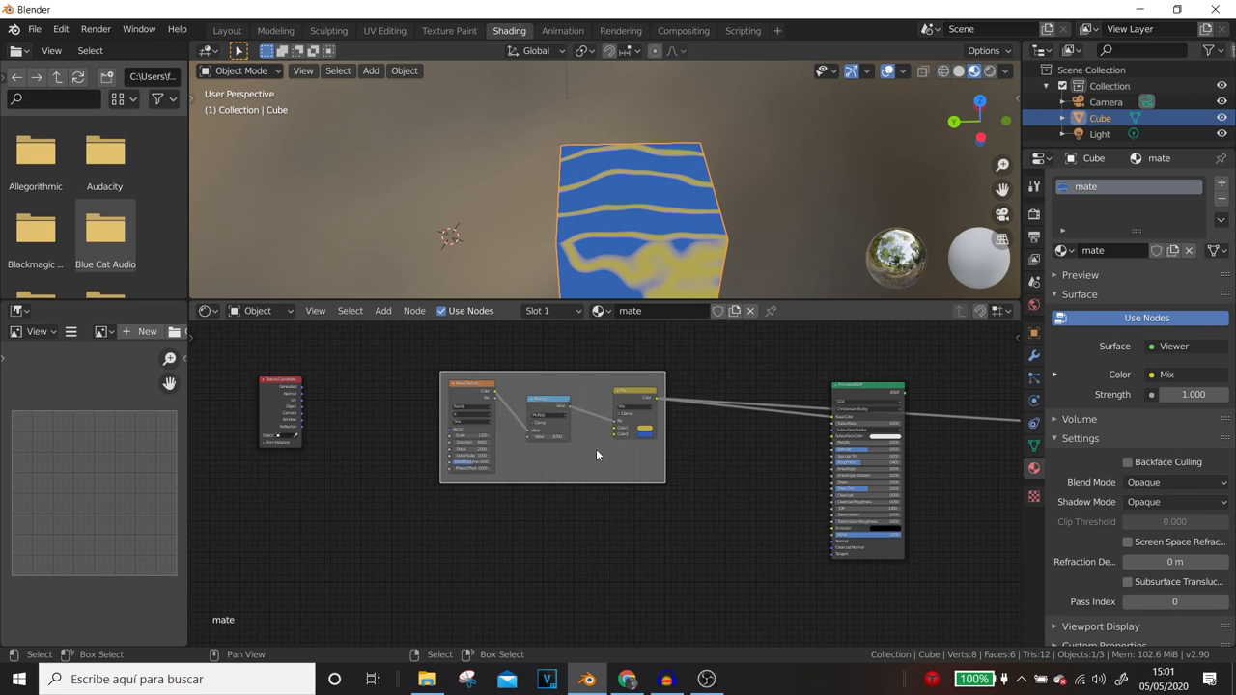
{"action": "key", "text": "F2"}
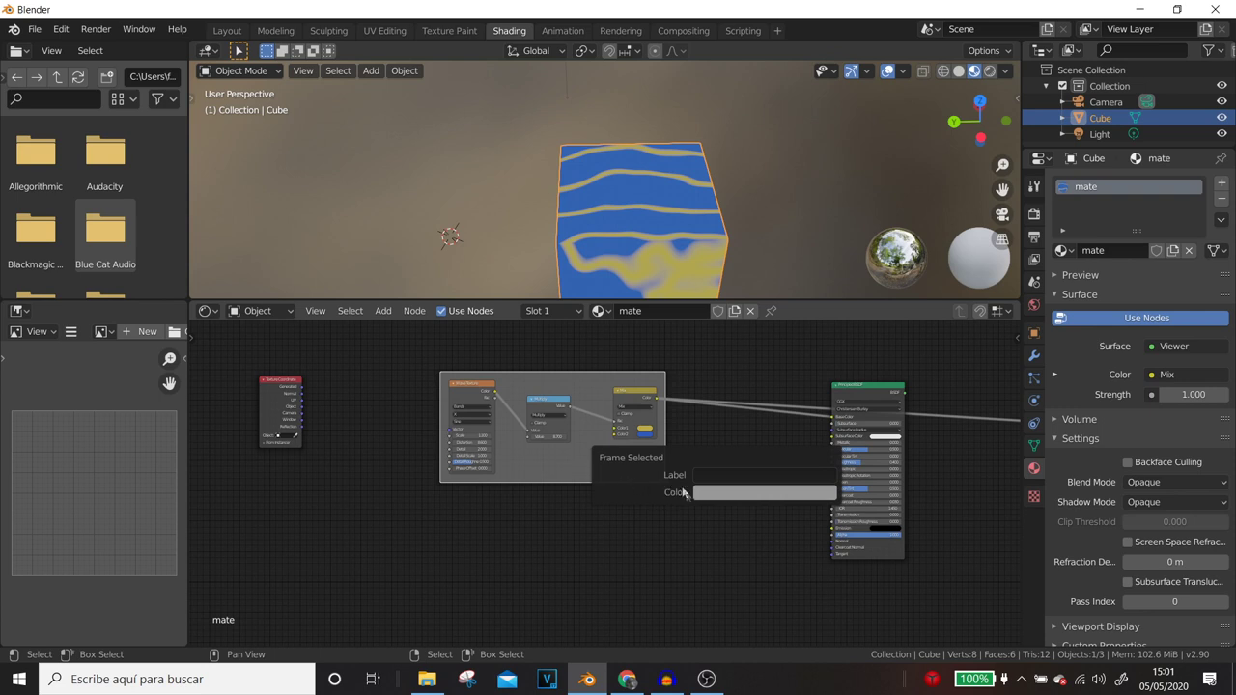
{"action": "left_click", "coordinate": [717, 474]}
{"action": "type", "text": "color base"}
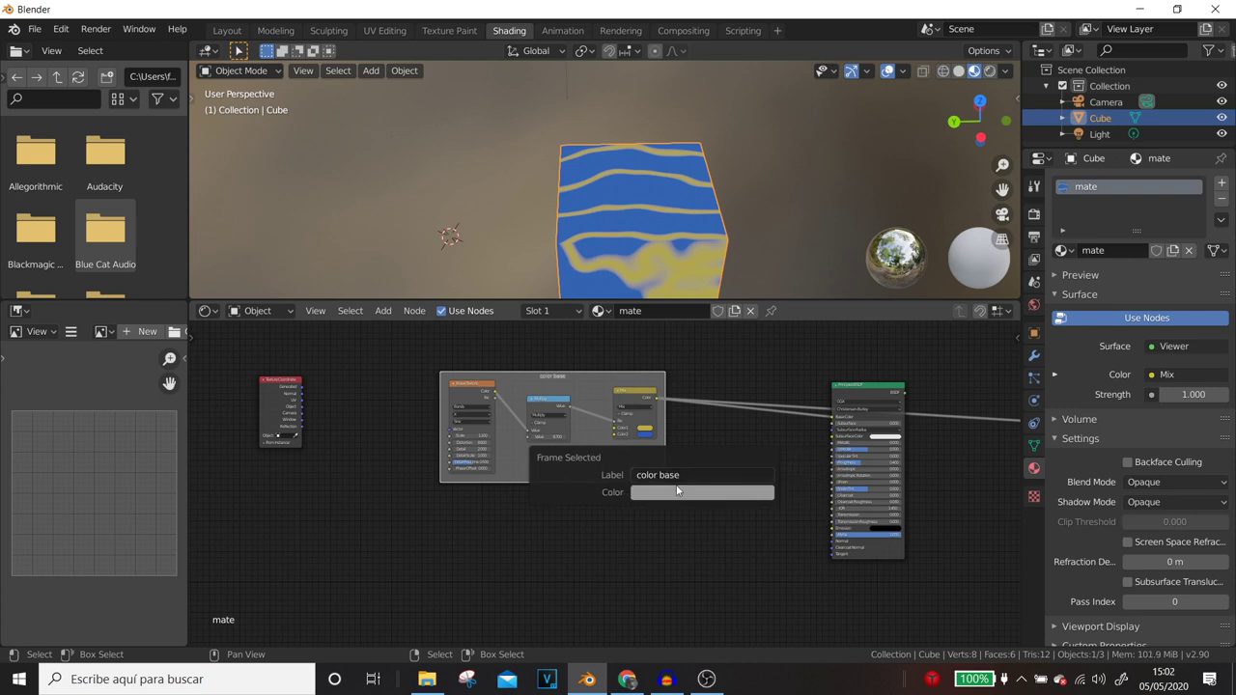
{"action": "left_click", "coordinate": [679, 492]}
{"action": "left_click_drag", "start_coordinate": [737, 298], "coordinate": [753, 315]}
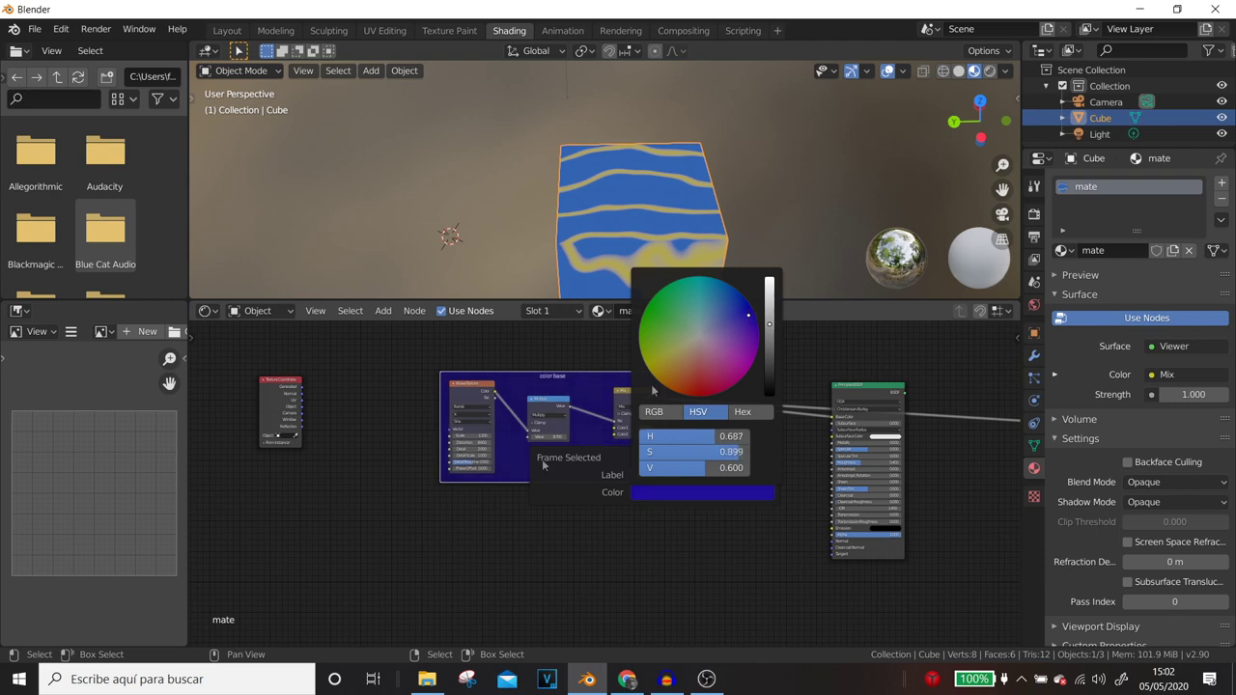
{"action": "scroll", "coordinate": [486, 555], "scroll_direction": "up", "scroll_amount": 2}
{"action": "scroll", "coordinate": [487, 555], "scroll_direction": "up", "scroll_amount": 1}
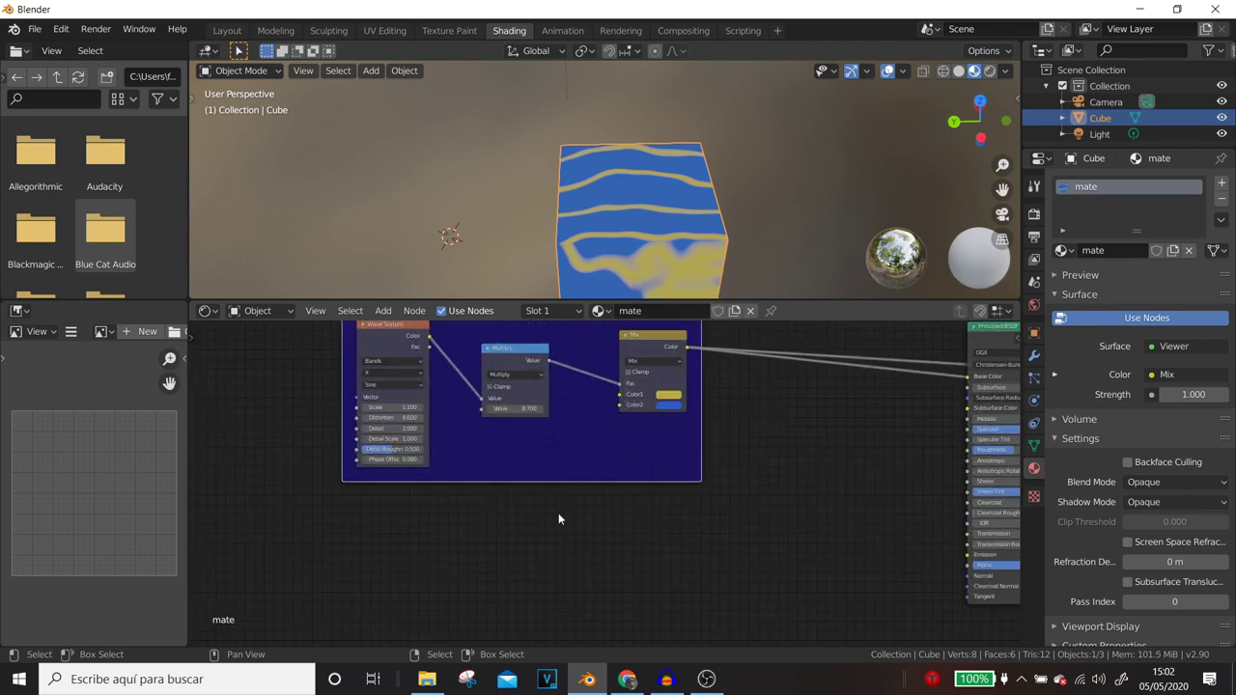
- Cut the links leaving the Mix node and connect Mix Color to the Principled BSDF Base Color
{"action": "middle_click_drag", "start_coordinate": [558, 513], "coordinate": [562, 589]}
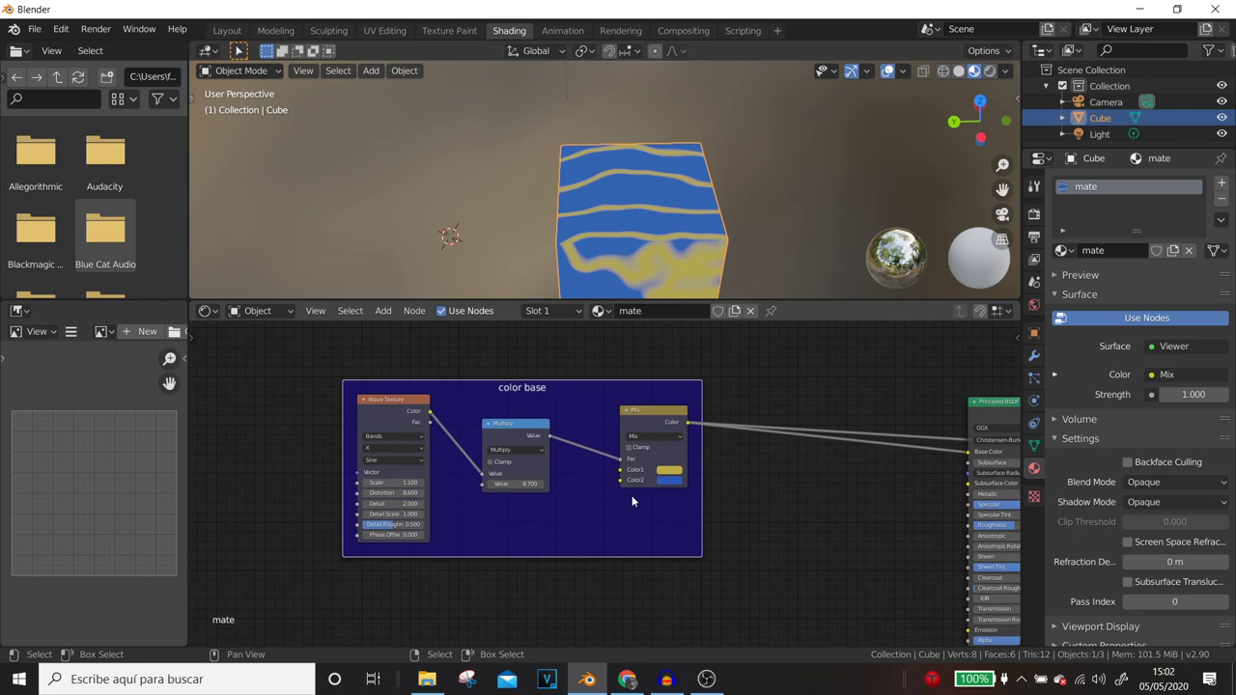
{"action": "key", "text": "ctrl+z"}
{"action": "scroll", "coordinate": [632, 501], "scroll_direction": "up", "scroll_amount": 2}
{"action": "scroll", "coordinate": [717, 448], "scroll_direction": "down", "scroll_amount": 2}
{"action": "scroll", "coordinate": [717, 448], "scroll_direction": "down", "scroll_amount": 2}
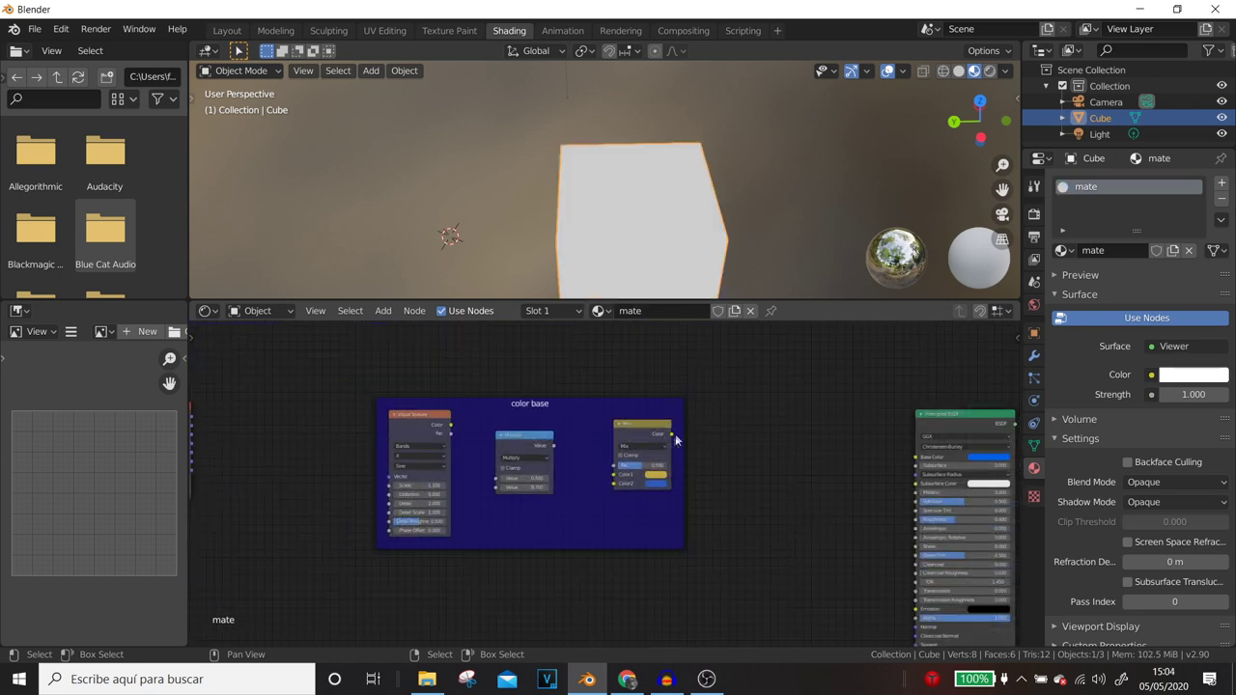
{"action": "left_click_drag", "start_coordinate": [674, 440], "coordinate": [915, 456]}
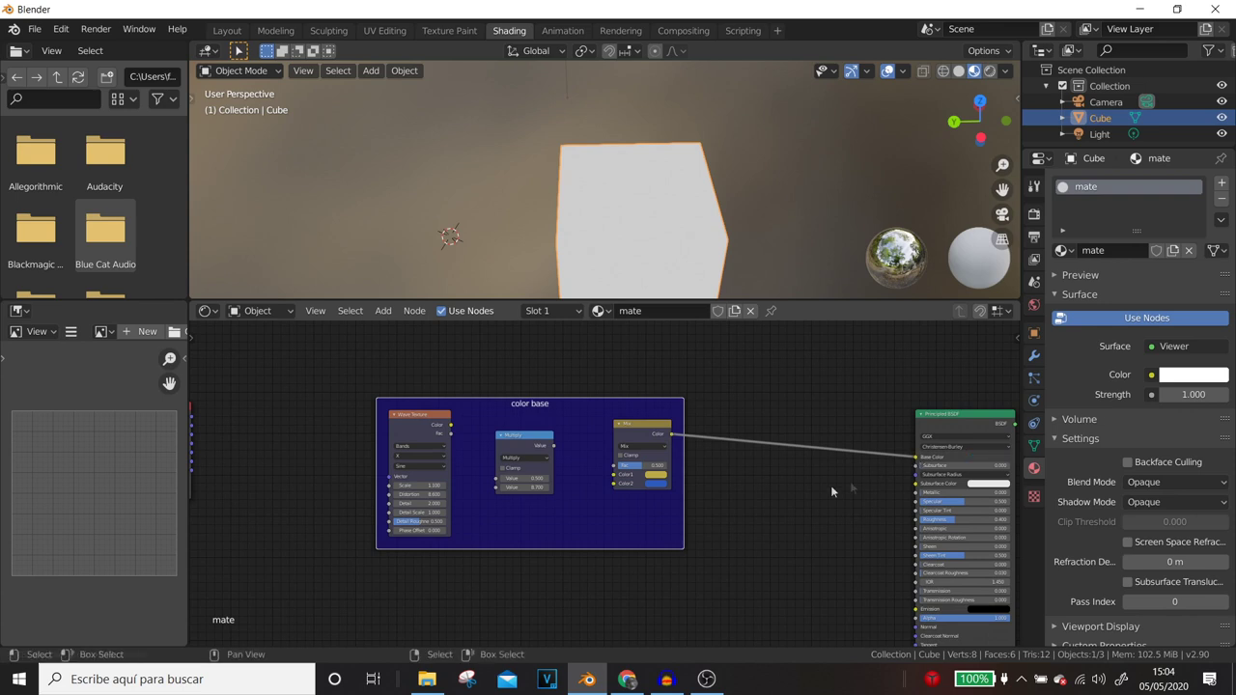
- Add reroute points along the Mix-to-BSDF link to tidy its path
{"action": "right_click_drag", "start_coordinate": [796, 450], "coordinate": [788, 480], "text": "shift"}
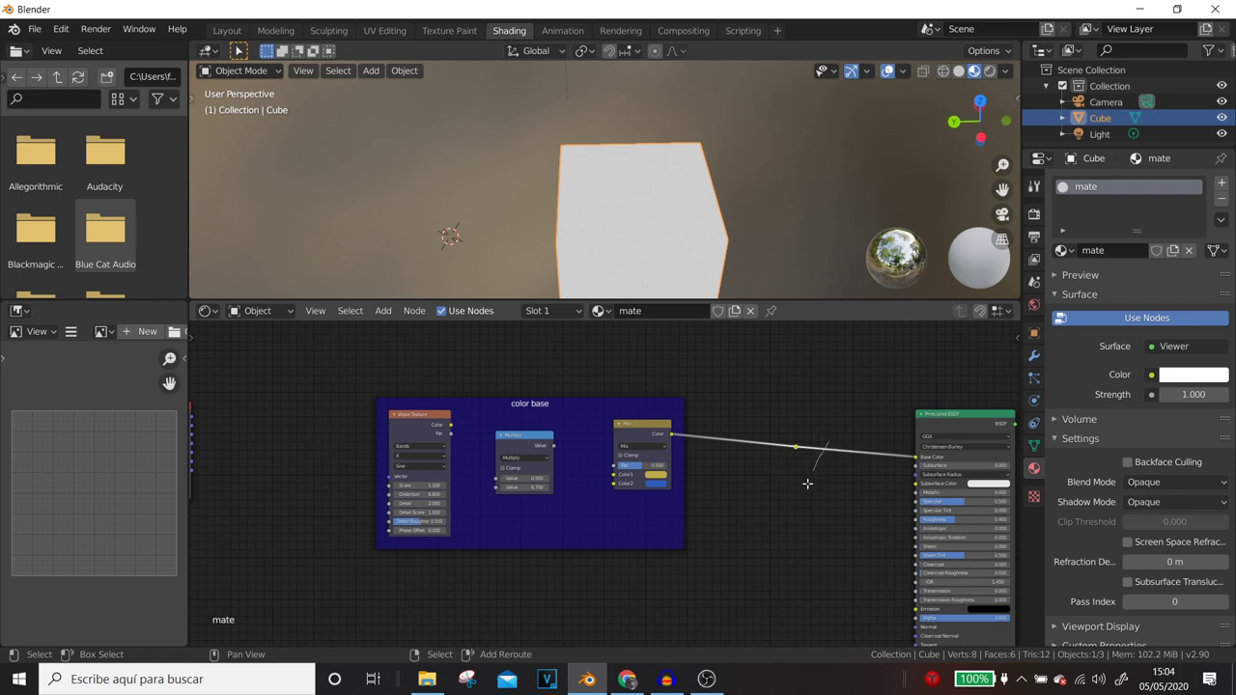
{"action": "right_click_drag", "start_coordinate": [820, 443], "coordinate": [805, 483], "text": "shift"}
{"action": "right_click_drag", "start_coordinate": [794, 440], "coordinate": [792, 518], "text": "shift"}
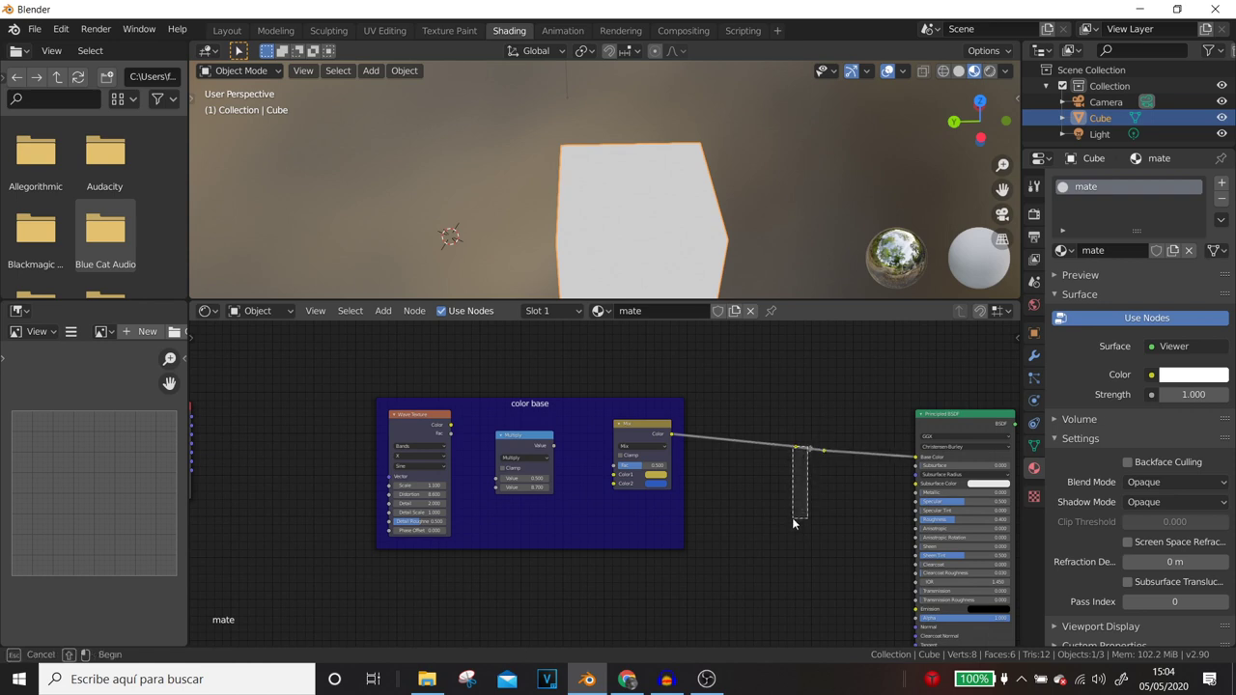
{"action": "mouse_move", "coordinate": [556, 447]}
{"action": "left_mouse_down"}
{"action": "mouse_move", "coordinate": [621, 511]}
{"action": "mouse_move", "coordinate": [816, 451]}
{"action": "left_mouse_up"}
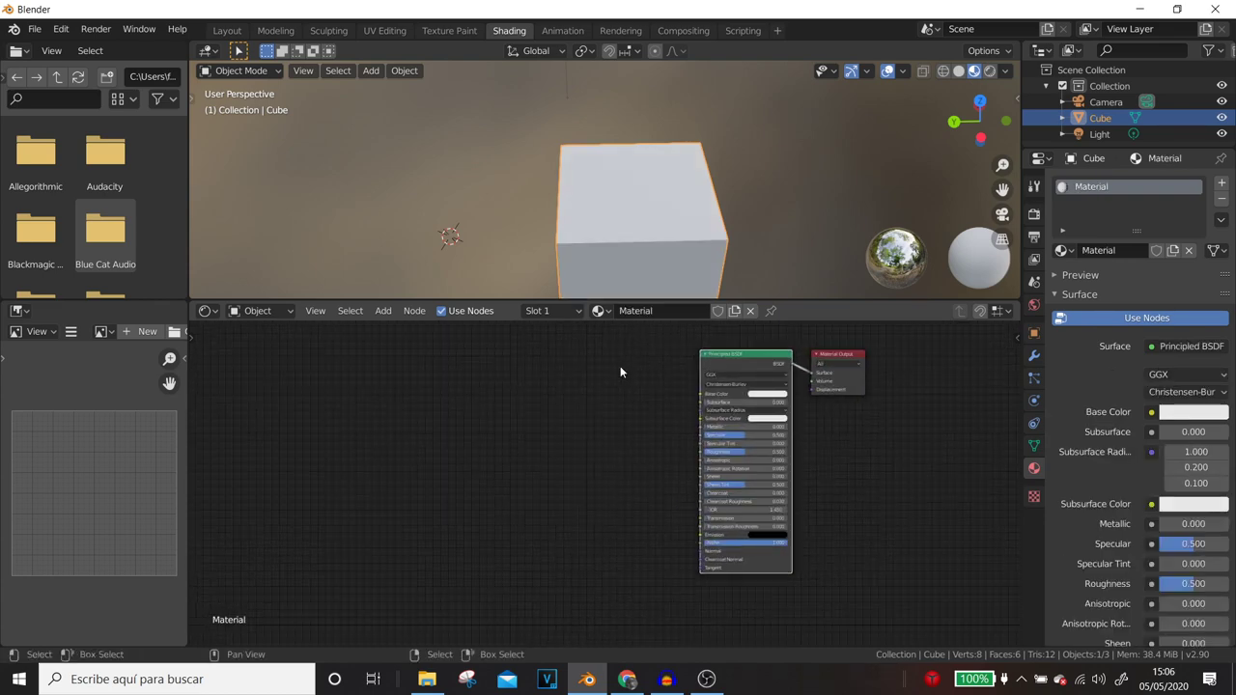
- Run Node Wrangler's Principled Texture Setup on all five papel wallpaper maps from D:\texturas\paredes\papel\
{"action": "key", "text": "ctrl+shift+t"}
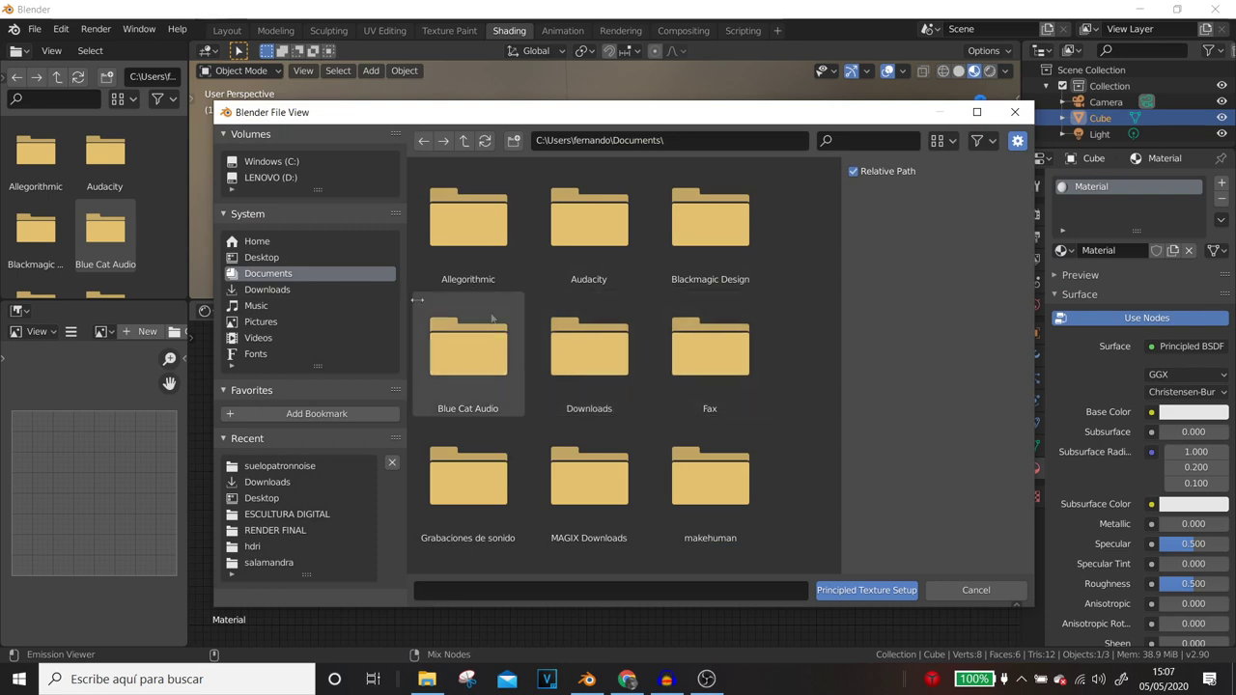
{"action": "scroll", "coordinate": [577, 324], "scroll_direction": "down", "scroll_amount": 1}
{"action": "scroll", "coordinate": [578, 318], "scroll_direction": "down", "scroll_amount": 1}
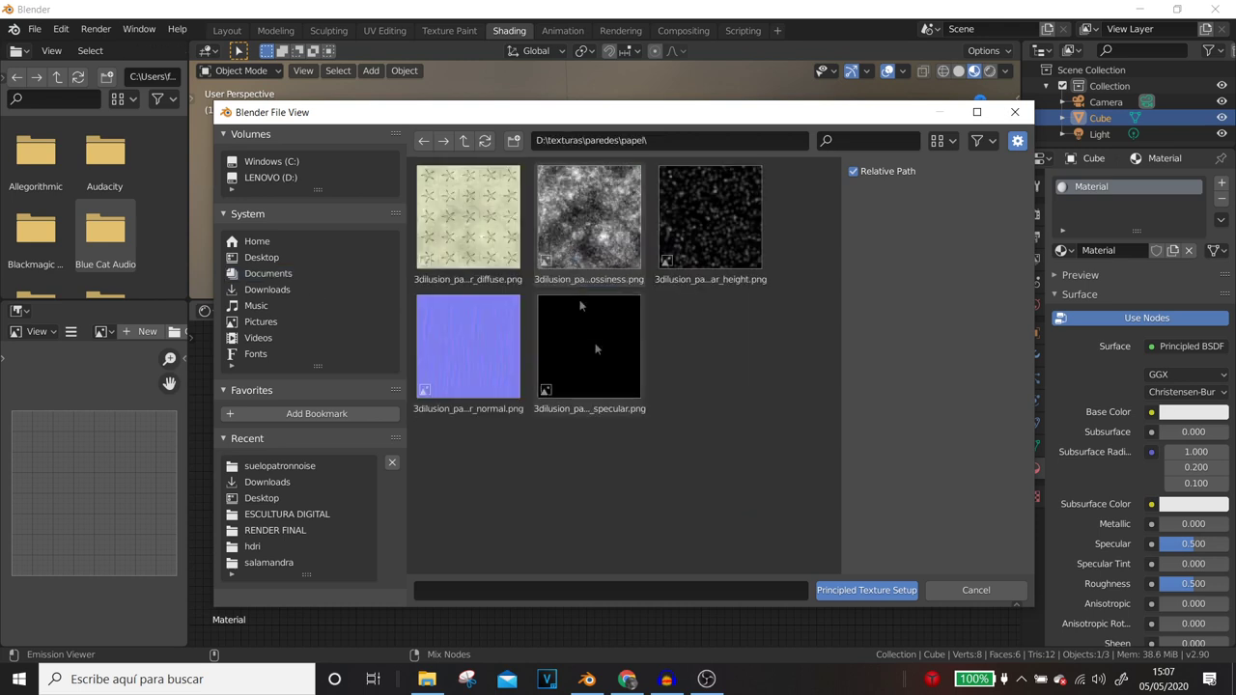
{"action": "mouse_move", "coordinate": [755, 443]}
{"action": "left_mouse_down"}
{"action": "mouse_move", "coordinate": [530, 239]}
{"action": "mouse_move", "coordinate": [434, 200]}
{"action": "left_mouse_up"}
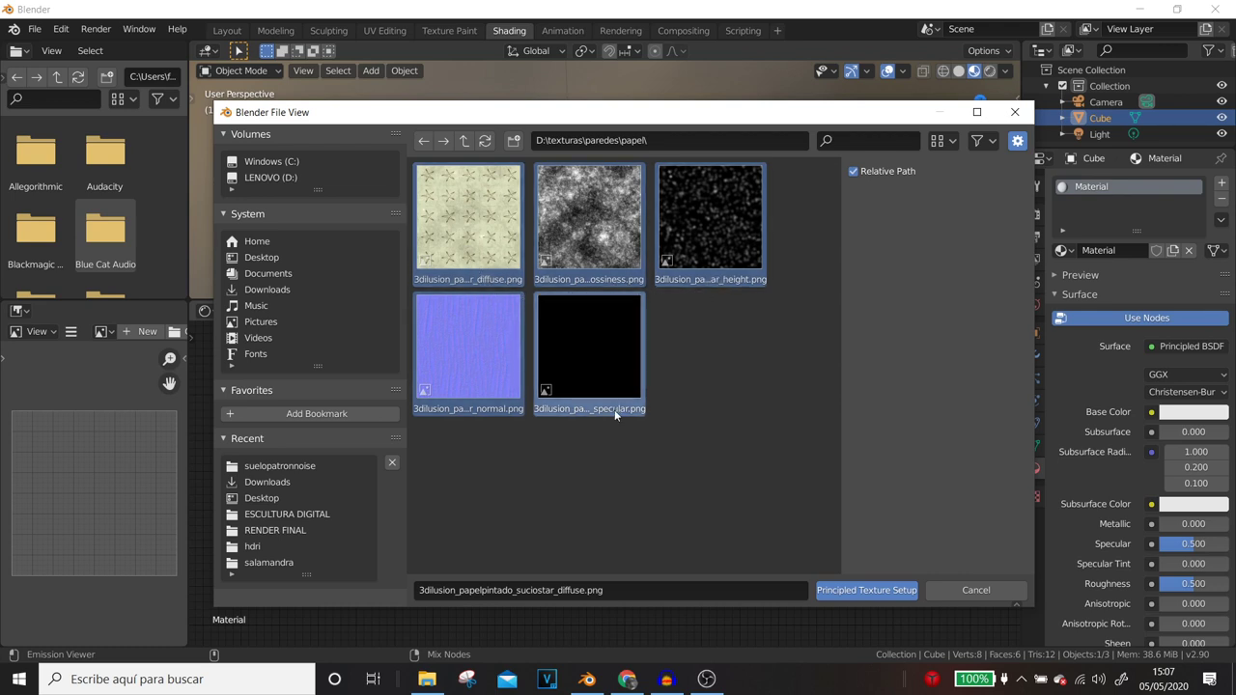
{"action": "left_click", "coordinate": [866, 590]}
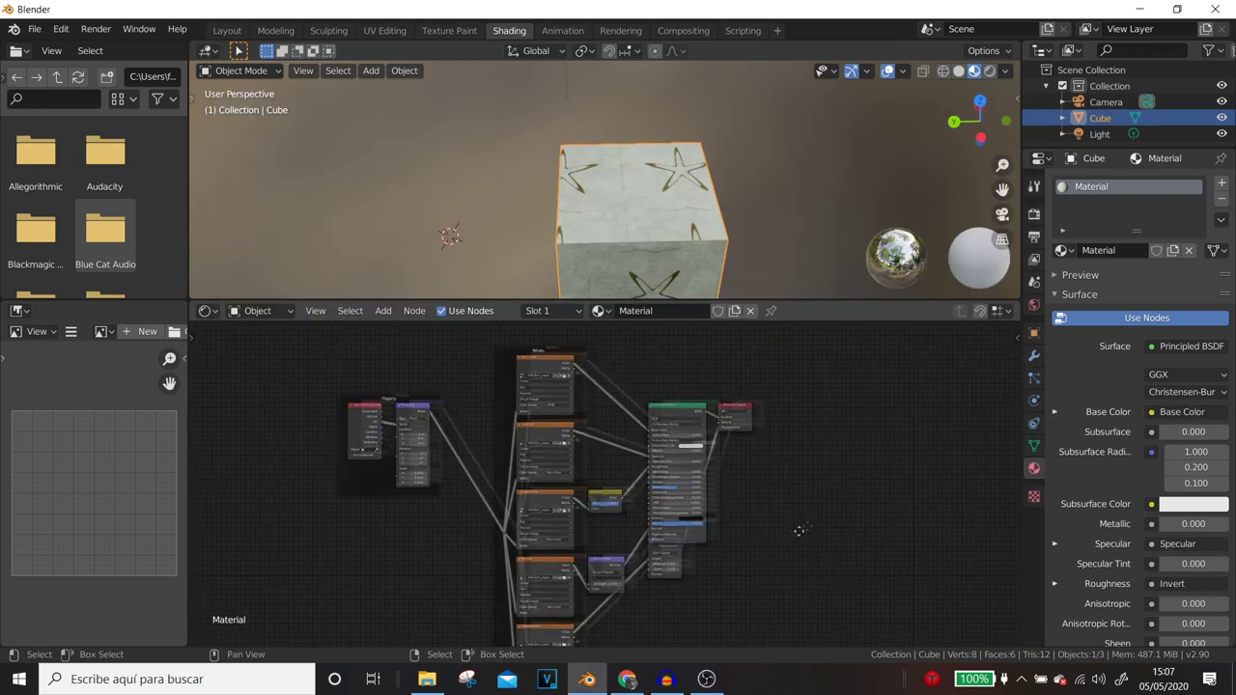
{"action": "scroll", "coordinate": [507, 447], "scroll_direction": "down", "scroll_amount": 3}
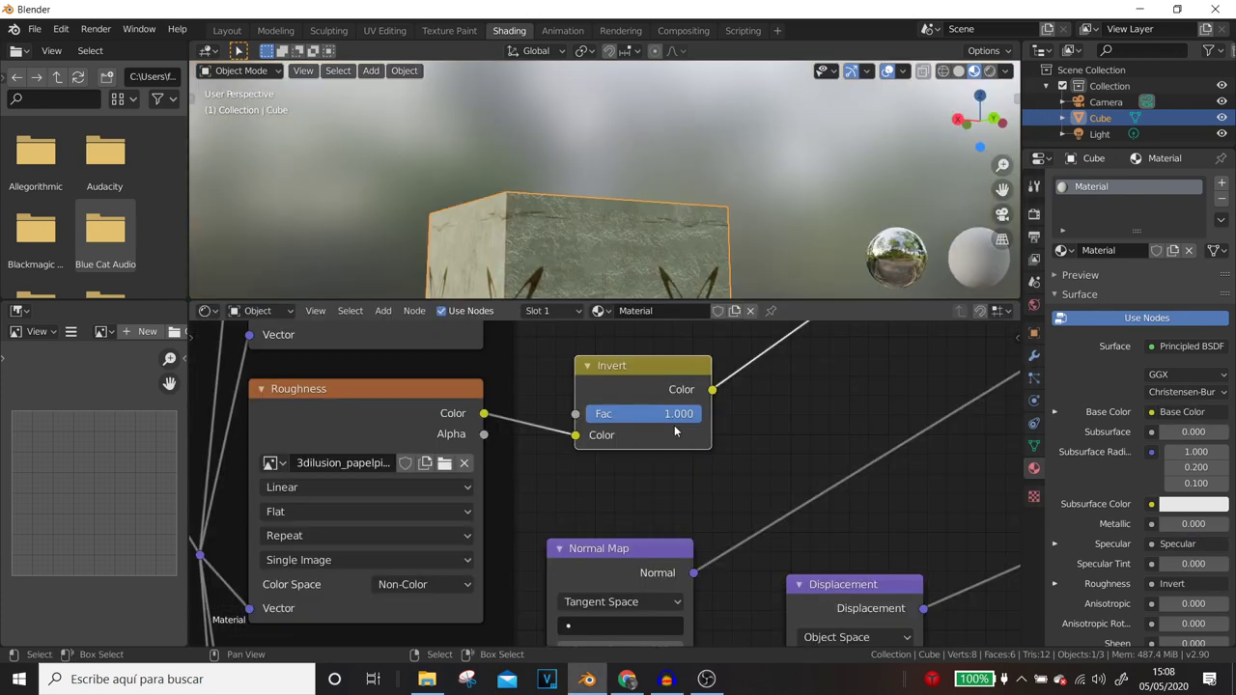
{"action": "middle_click_drag", "start_coordinate": [567, 253], "coordinate": [701, 71]}
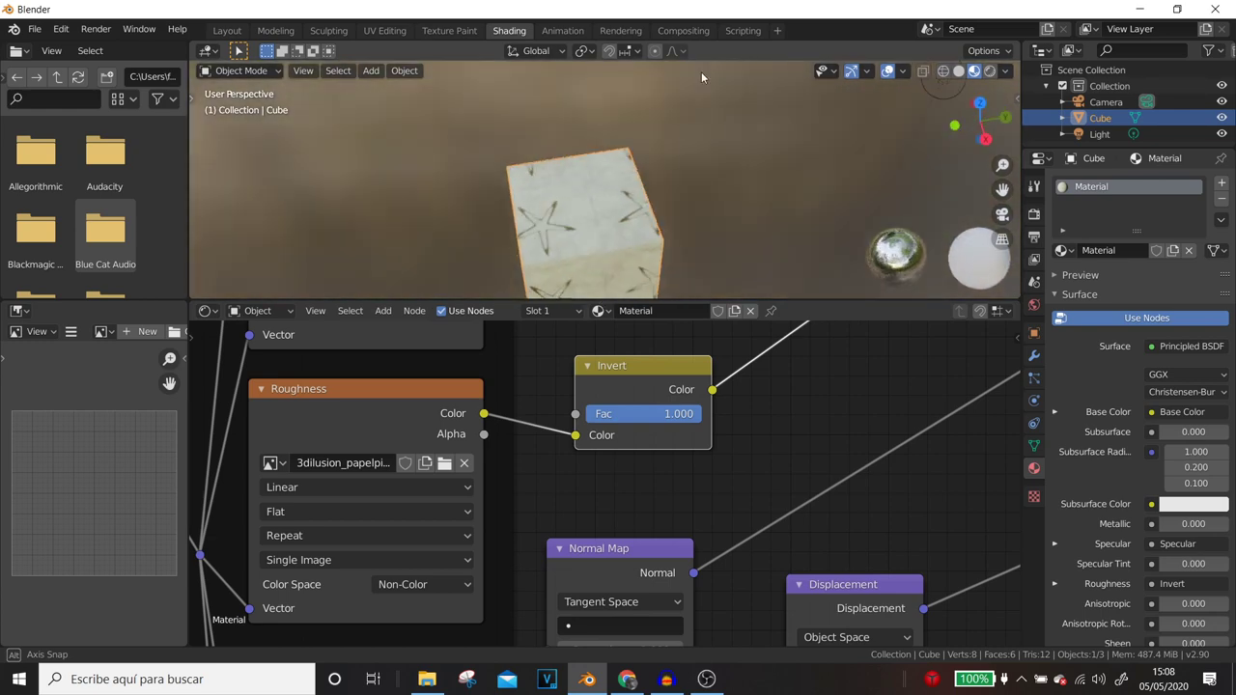
{"action": "scroll", "coordinate": [695, 378], "scroll_direction": "down", "scroll_amount": 1}
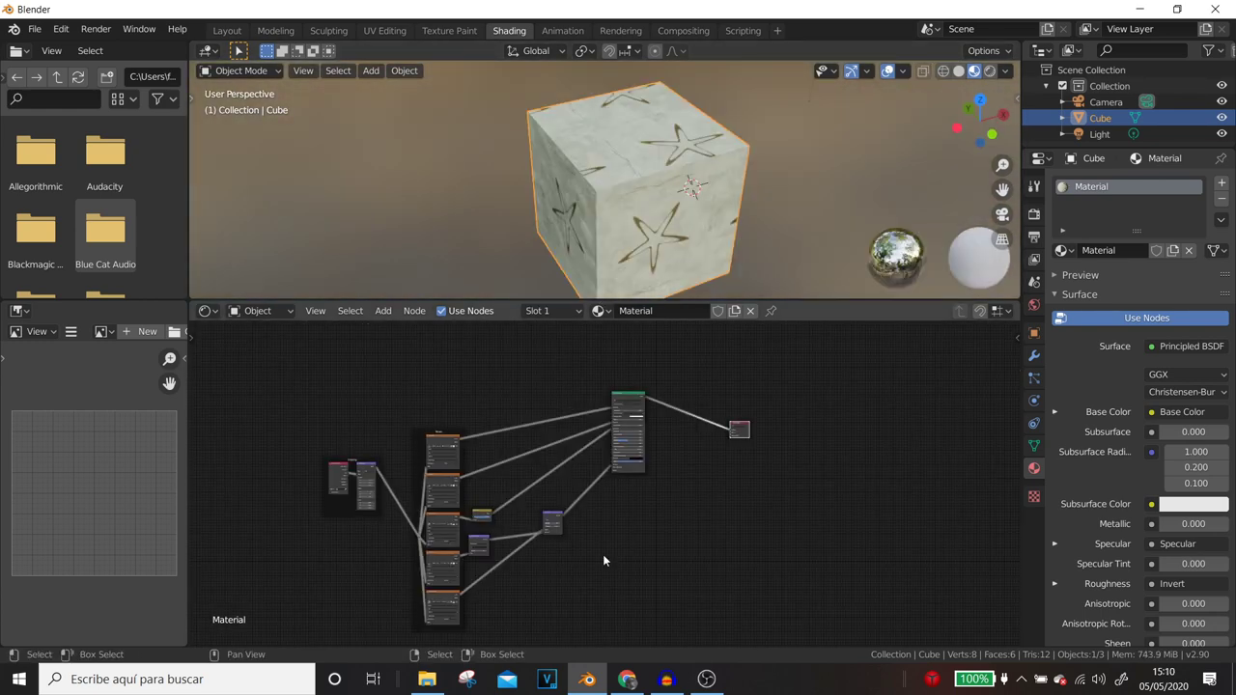